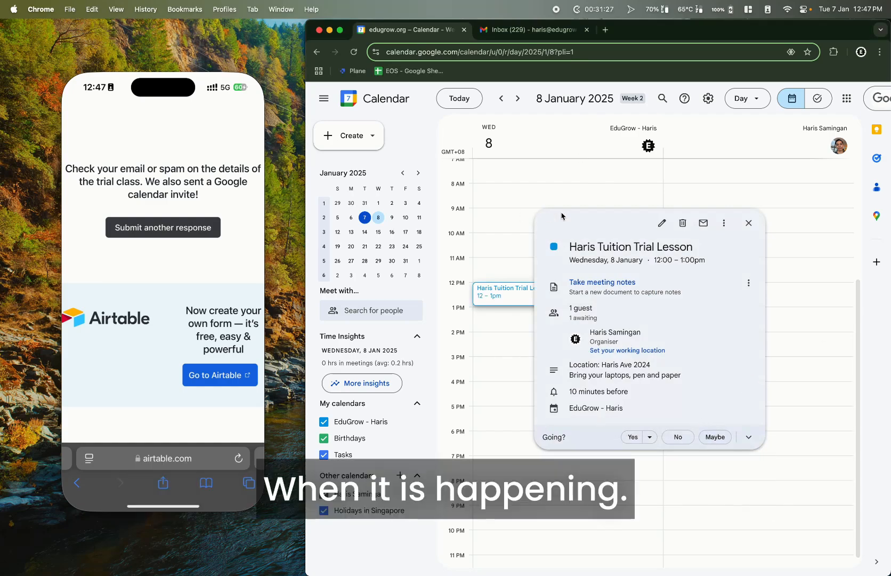
Switch from Google Calendar to the Gmail inbox tab
left_click(535, 31)
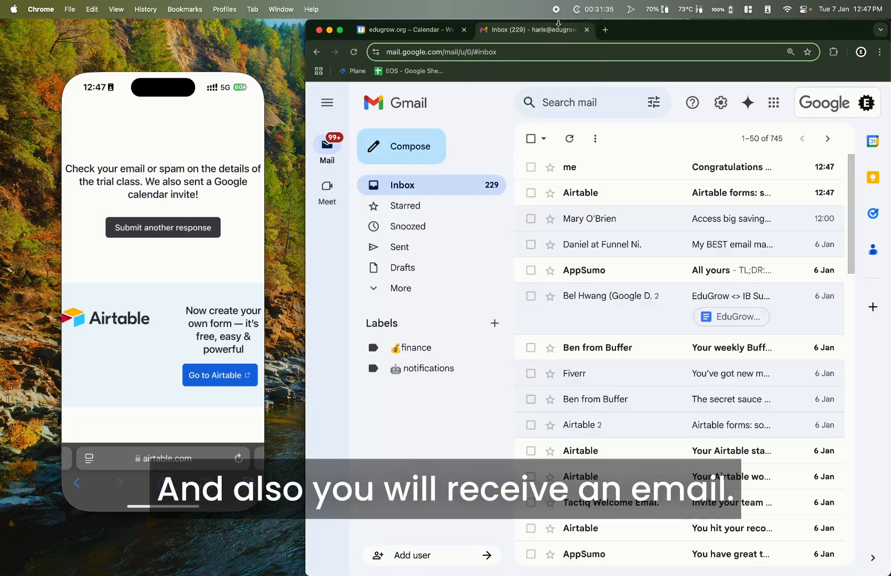
Open the 'Congratulations on Trial Lesson' email and highlight its message and details
left_click(629, 170)
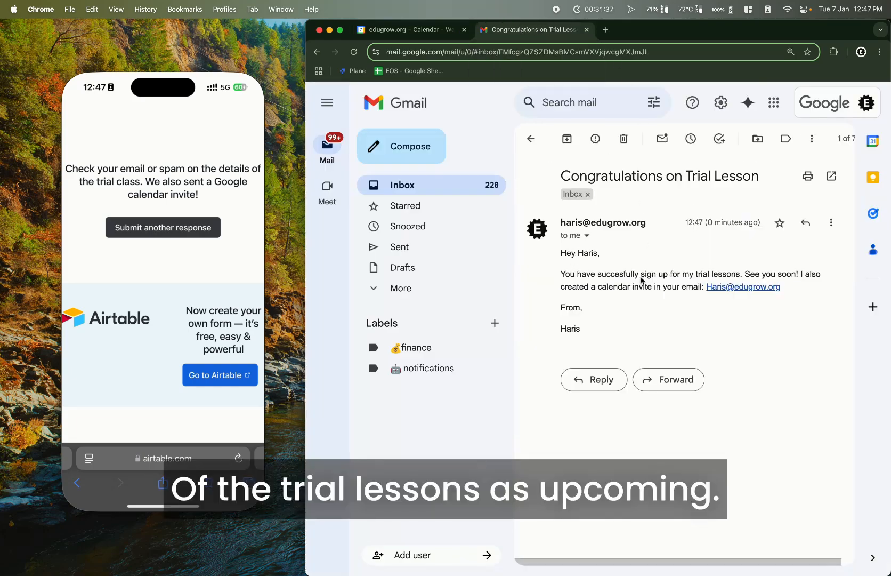
left_click_drag(561, 274, 583, 308)
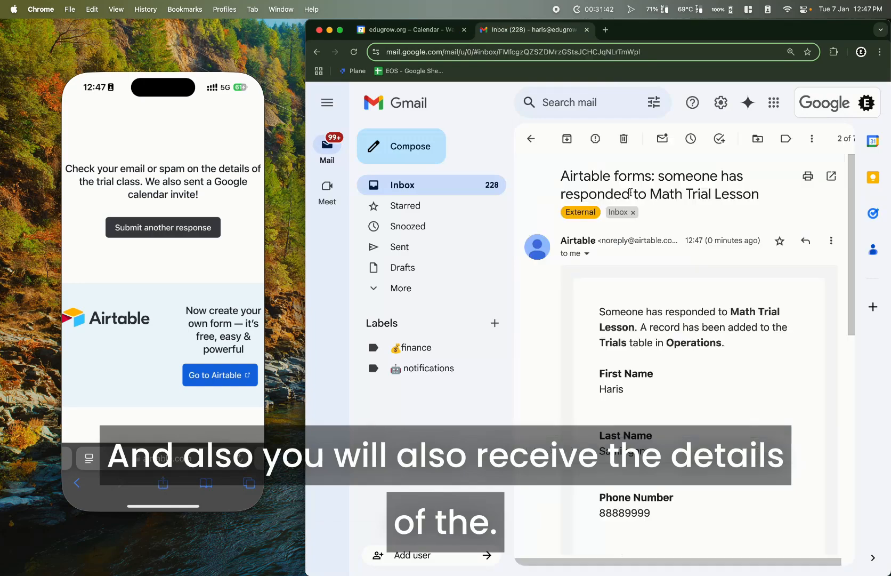
scroll(596, 348, "down", 3)
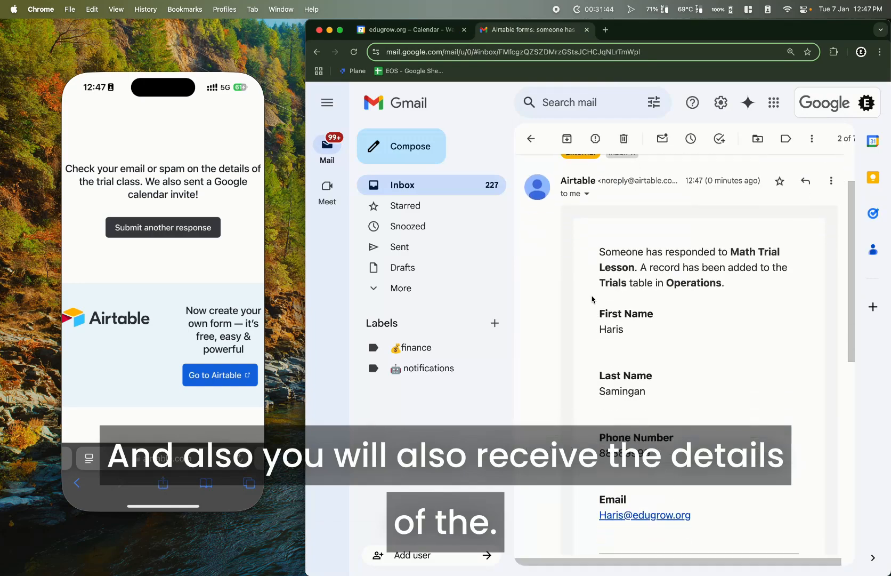
left_click_drag(596, 304, 705, 510)
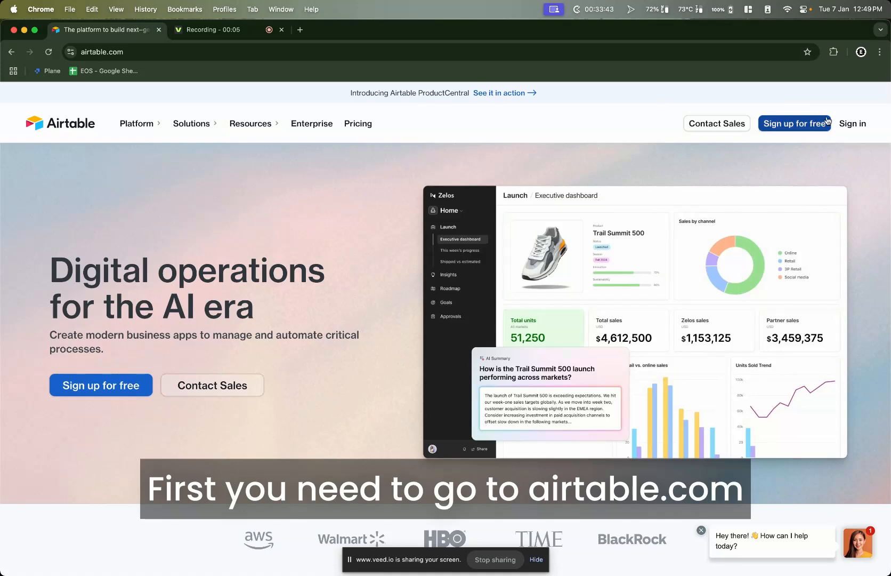
Sign in to Airtable and reach the Home dashboard listing existing bases
left_click(853, 123)
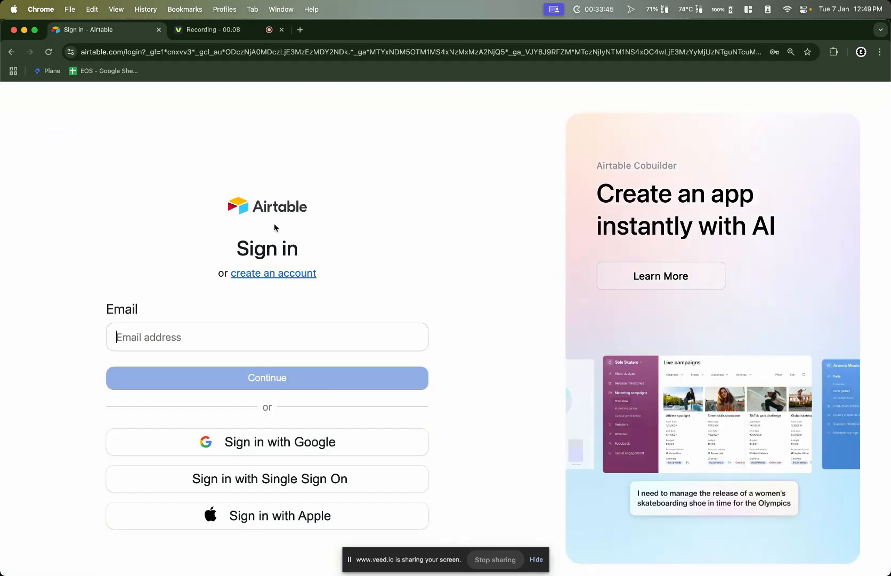
left_click(290, 274)
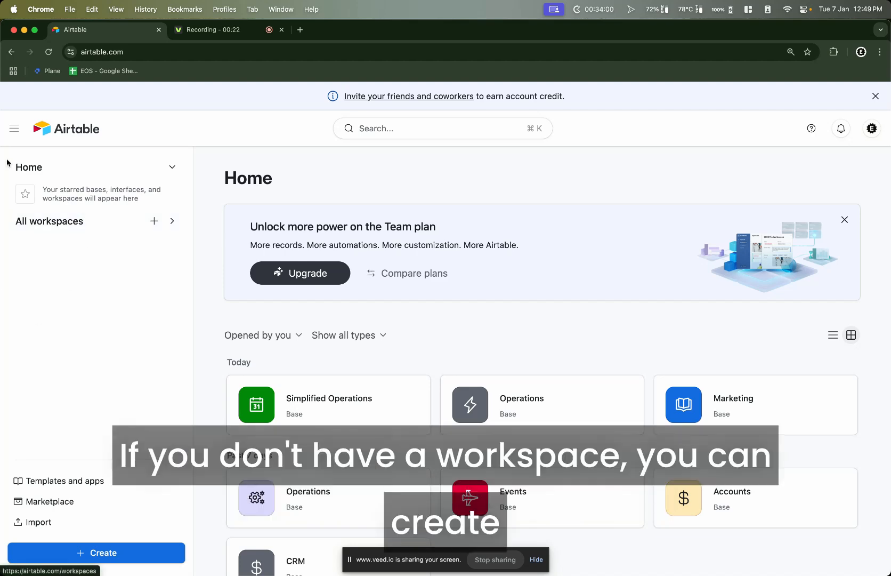
left_click(128, 555)
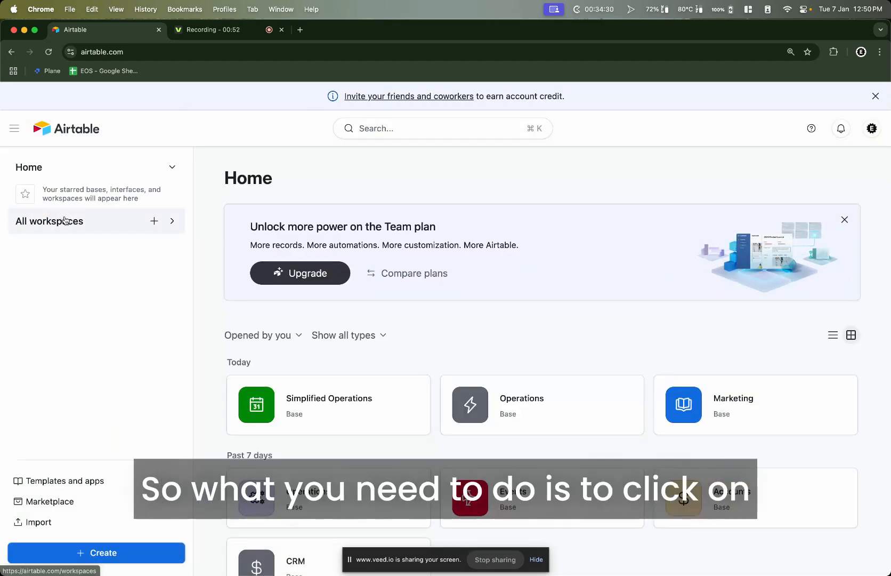
Create a new workspace named for the tutor's tuition business and start a base in it
left_click(154, 221)
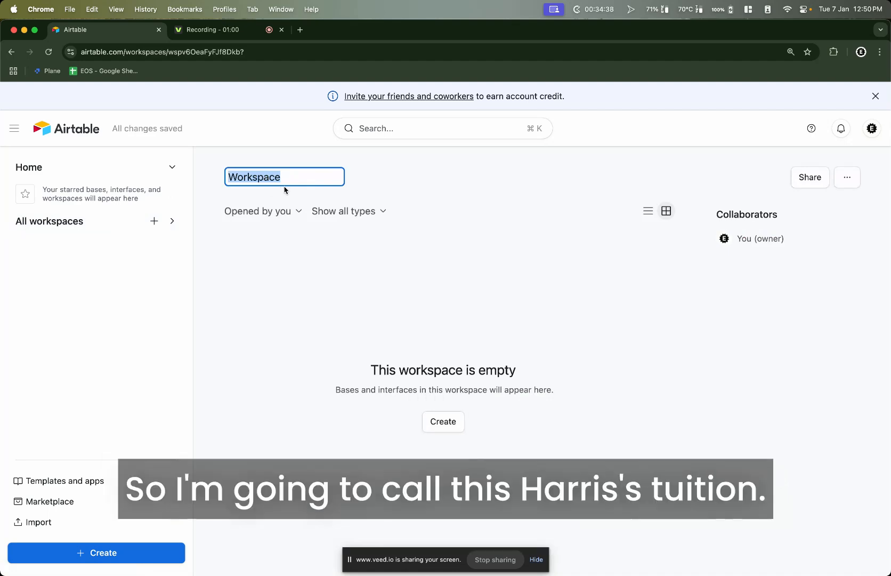
type("Haris's Tuition")
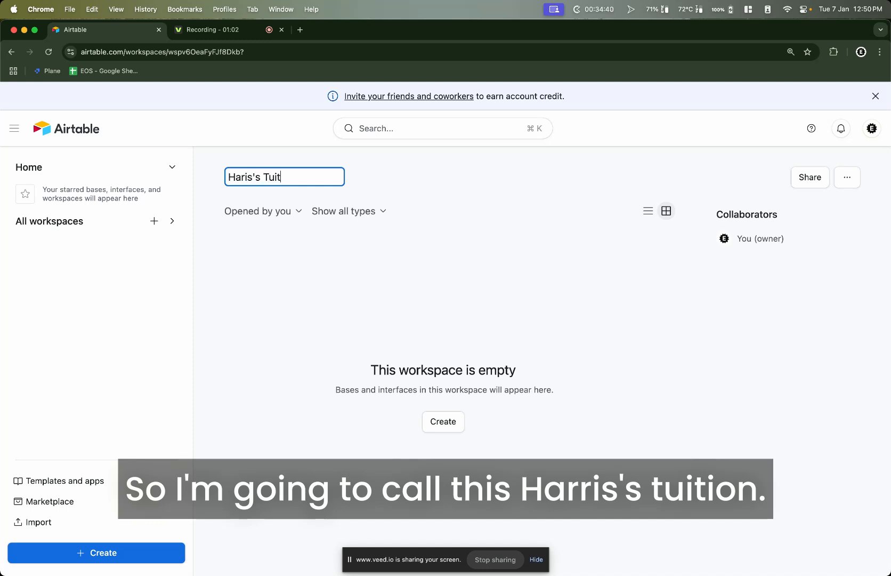
key("Return")
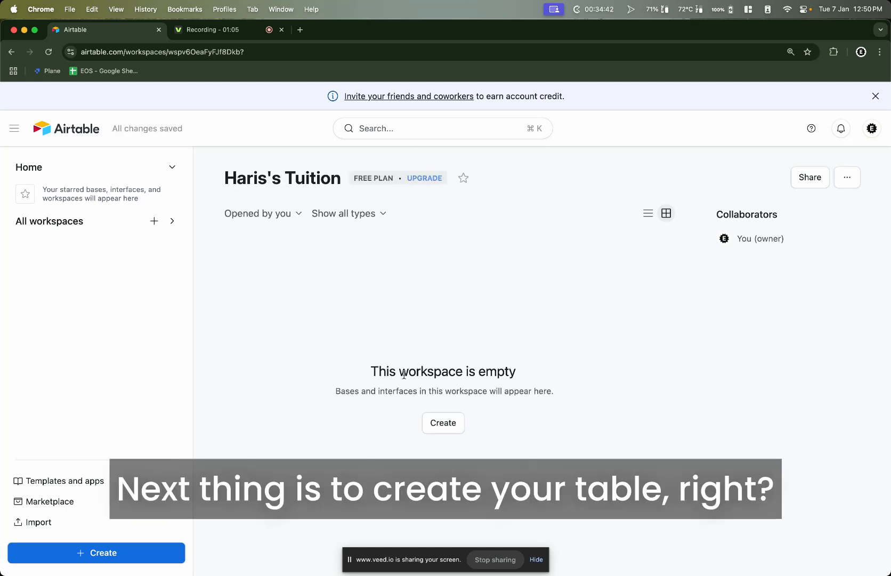
double_click(335, 392)
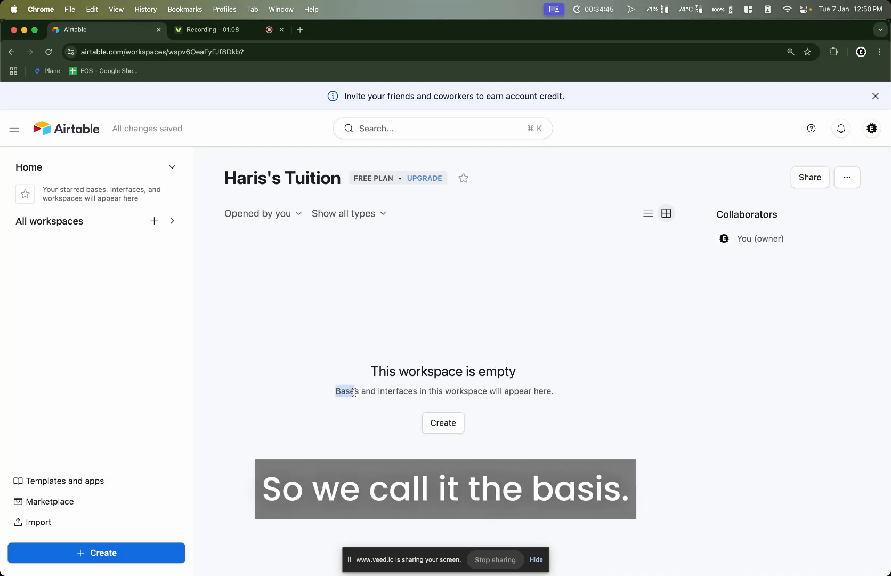
left_click(443, 423)
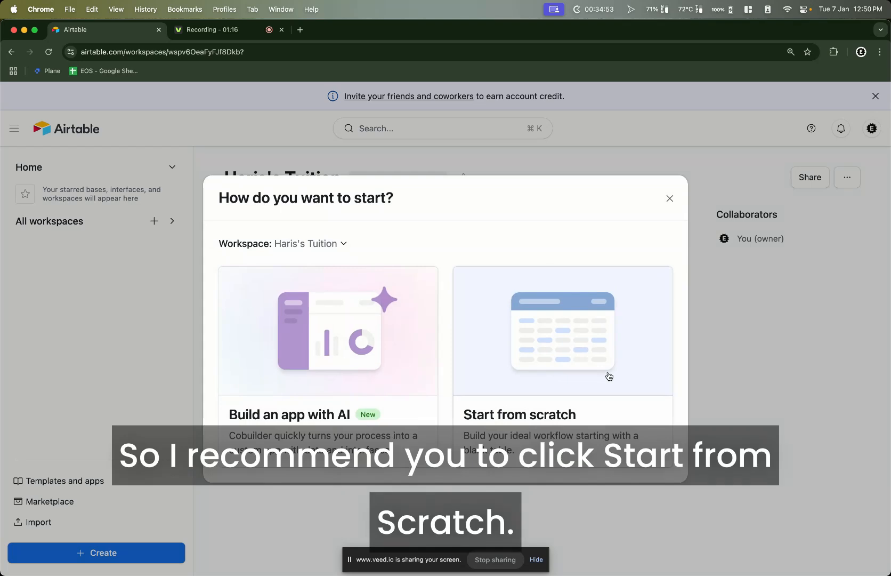
Start a blank base named Operations, coloured light blue with a building icon
left_click(576, 367)
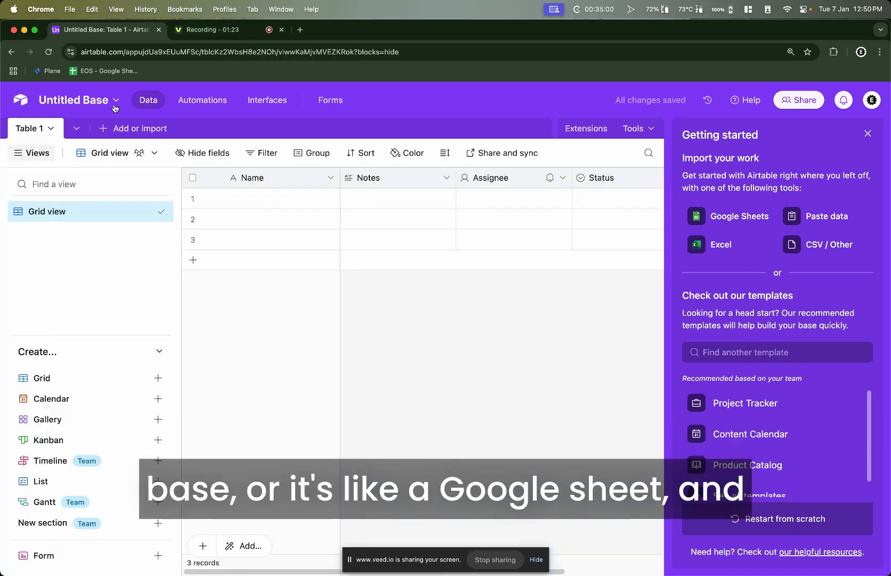
left_click(78, 106)
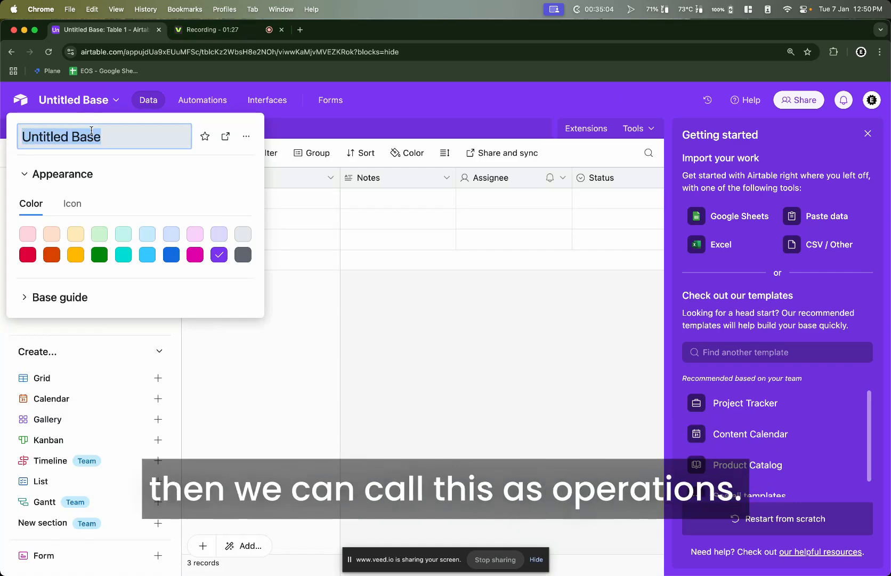
type("Operations")
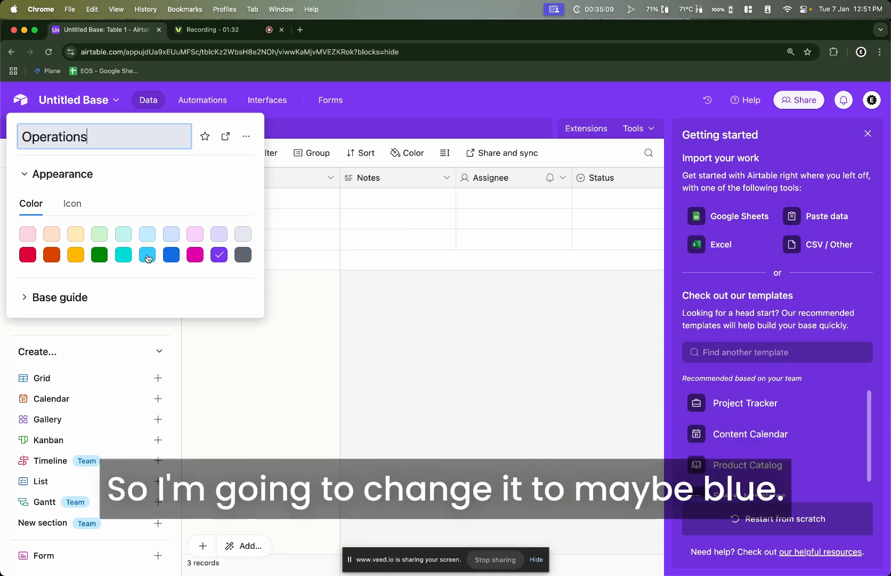
left_click(149, 259)
left_click(69, 205)
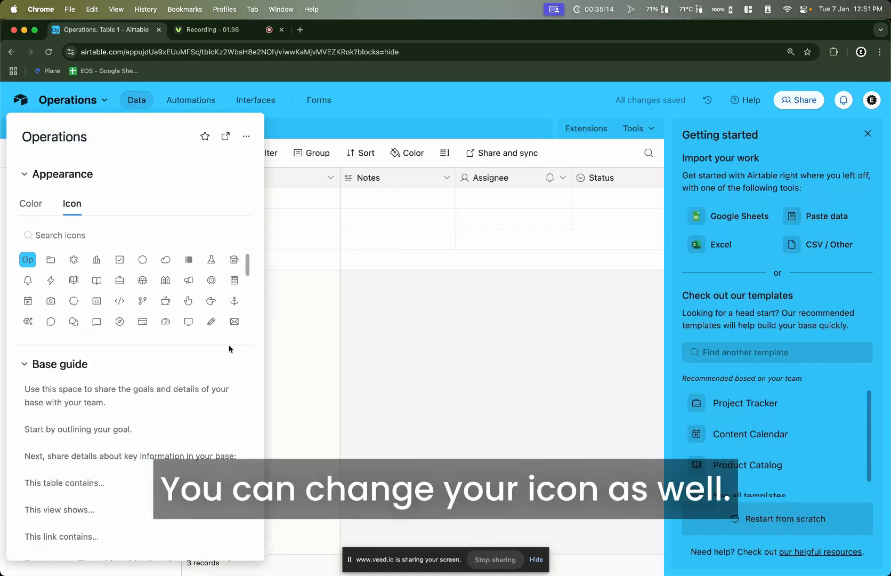
left_click(165, 281)
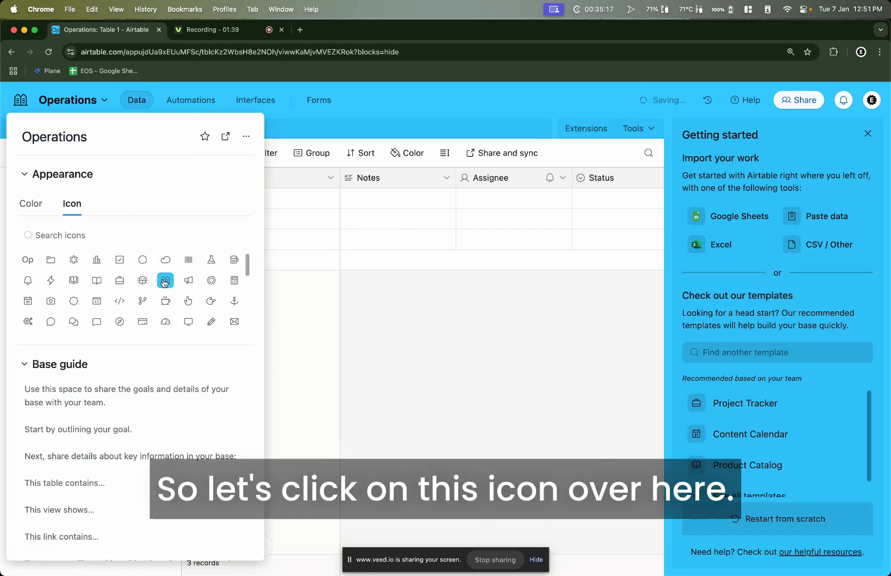
left_click(355, 322)
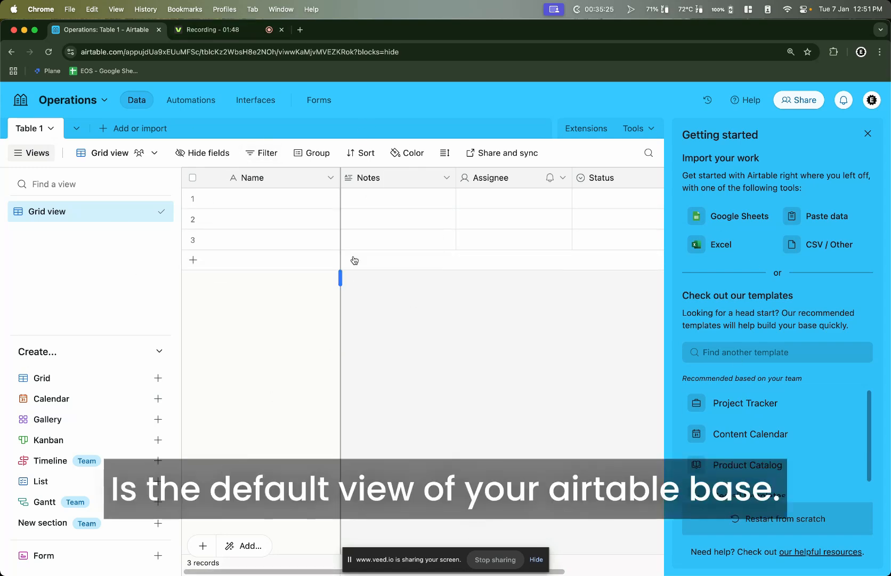
Close the Getting started panel and rename Table 1 to Trial Classes
left_click(867, 135)
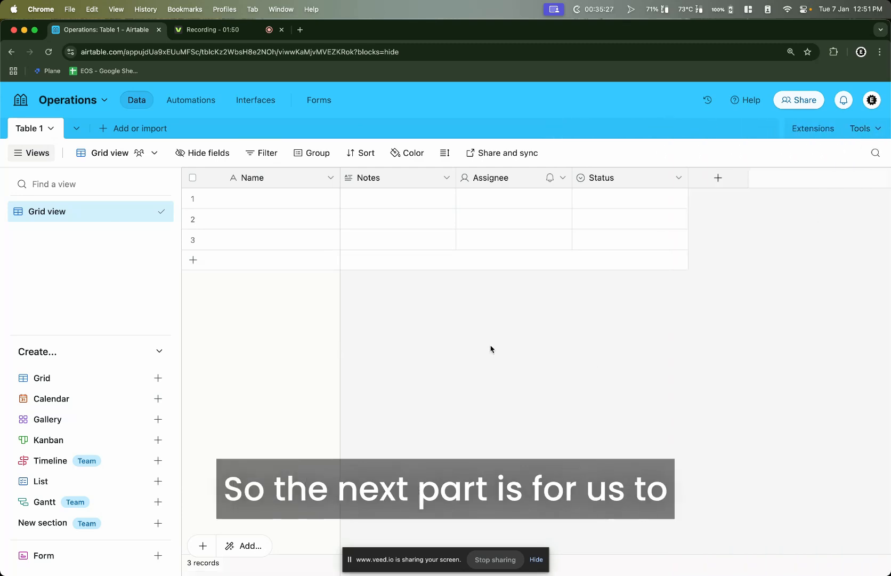
left_click(47, 129)
left_click(59, 195)
type("Tr")
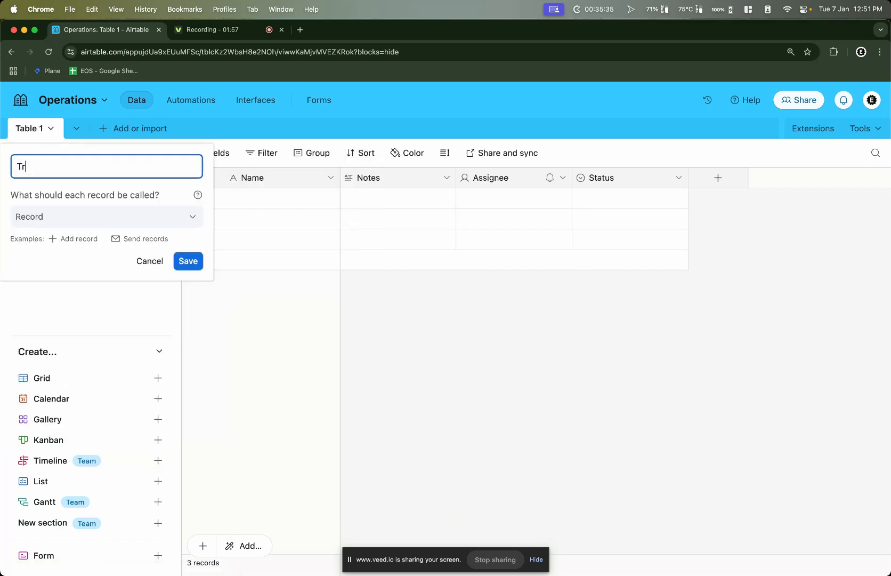
type("ial Classes")
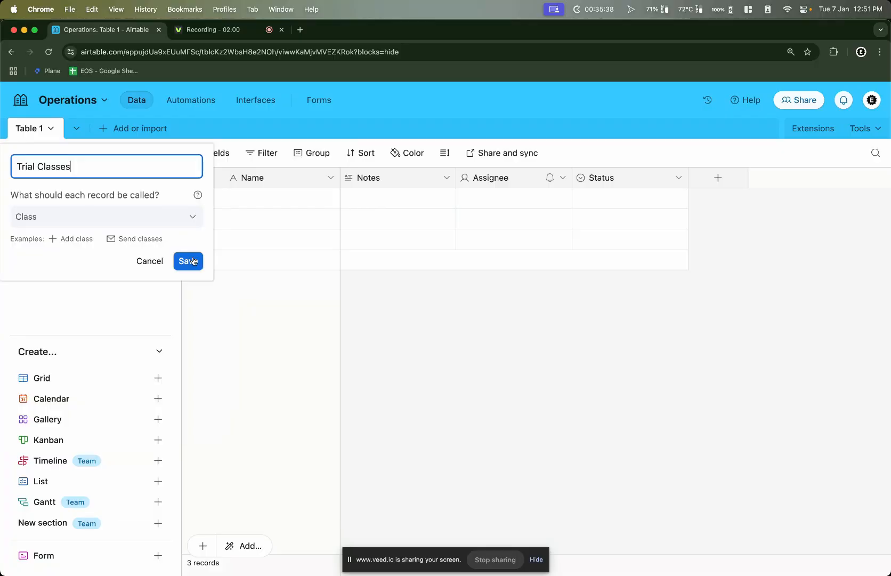
left_click(189, 261)
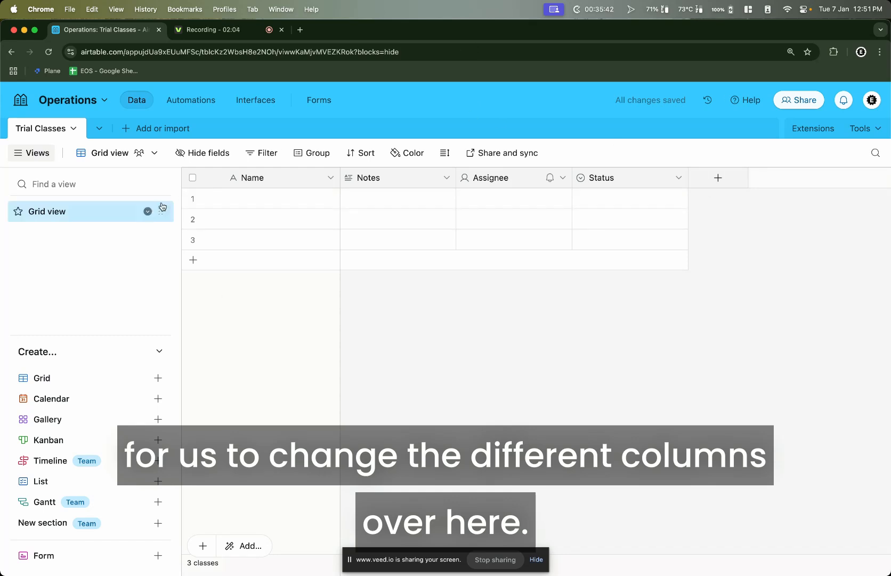
Rename the primary Name field to First Name
double_click(270, 175)
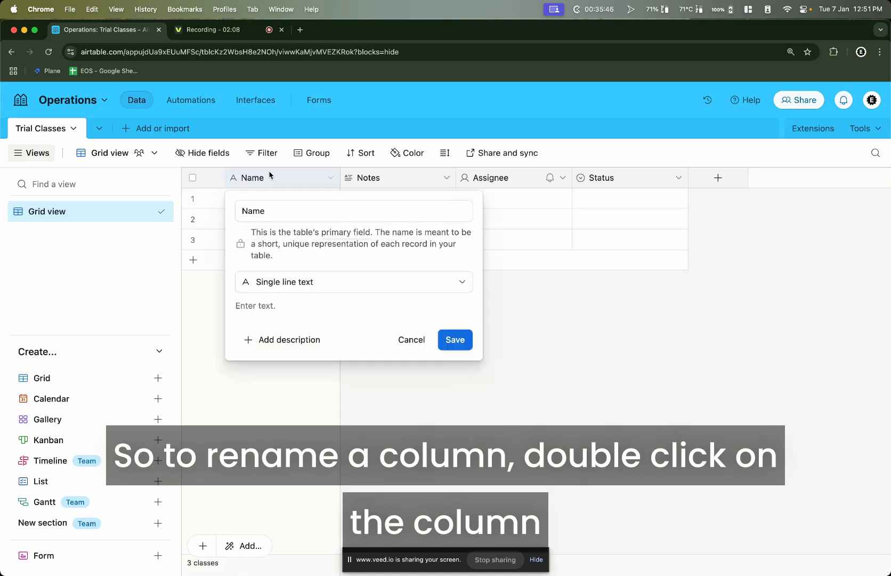
double_click(262, 211)
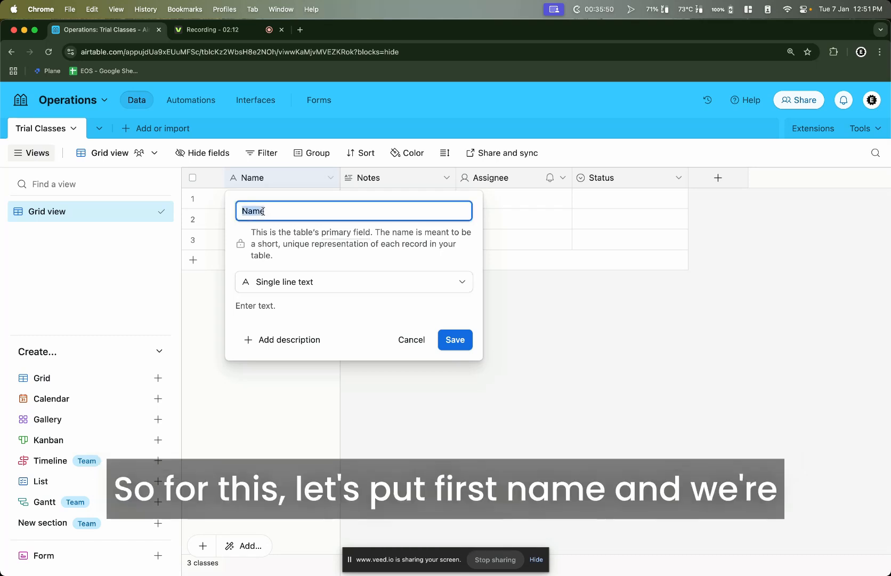
type("First ")
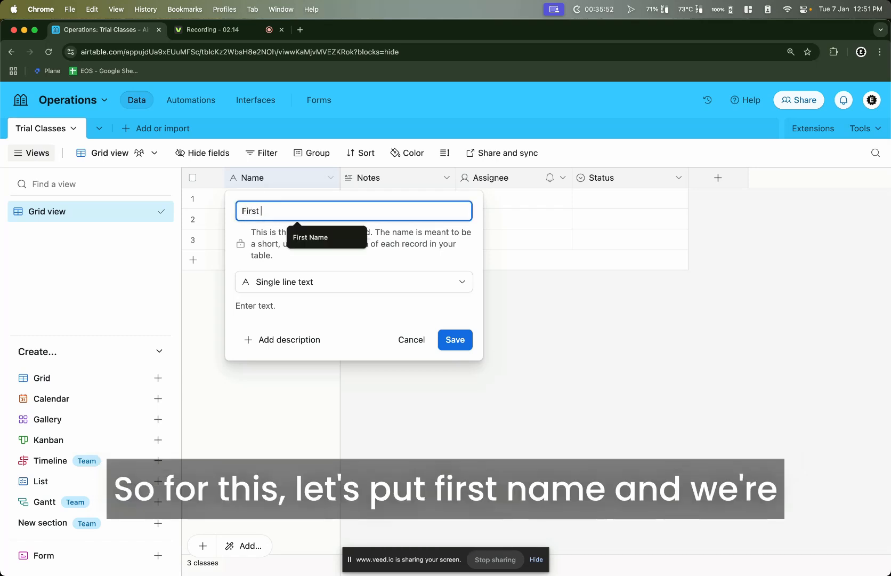
type("Name")
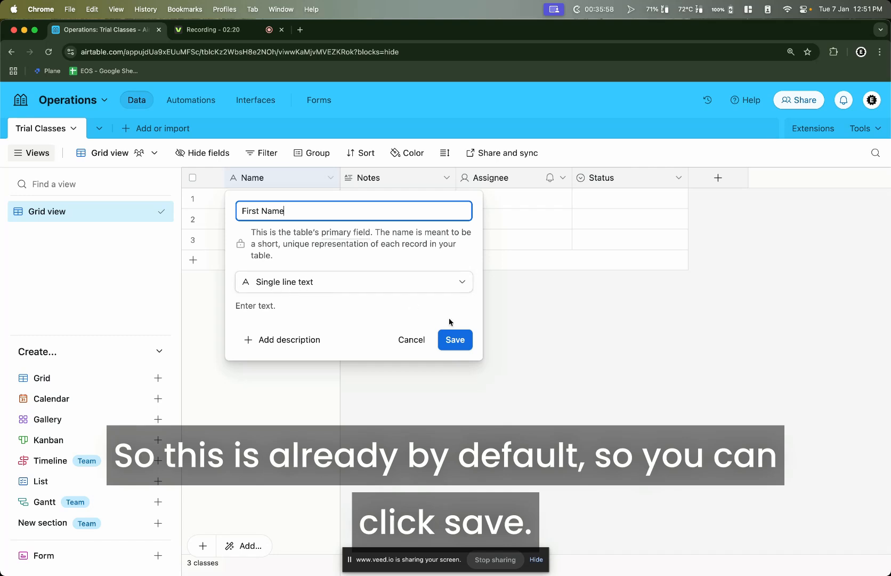
left_click(467, 344)
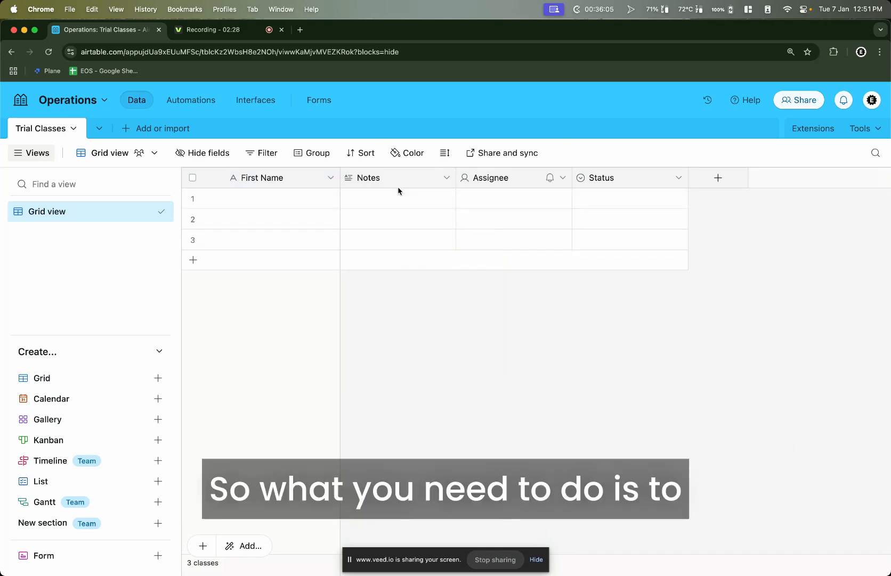
Delete the Notes, Assignee and Status fields, leaving only First Name
right_click(405, 181)
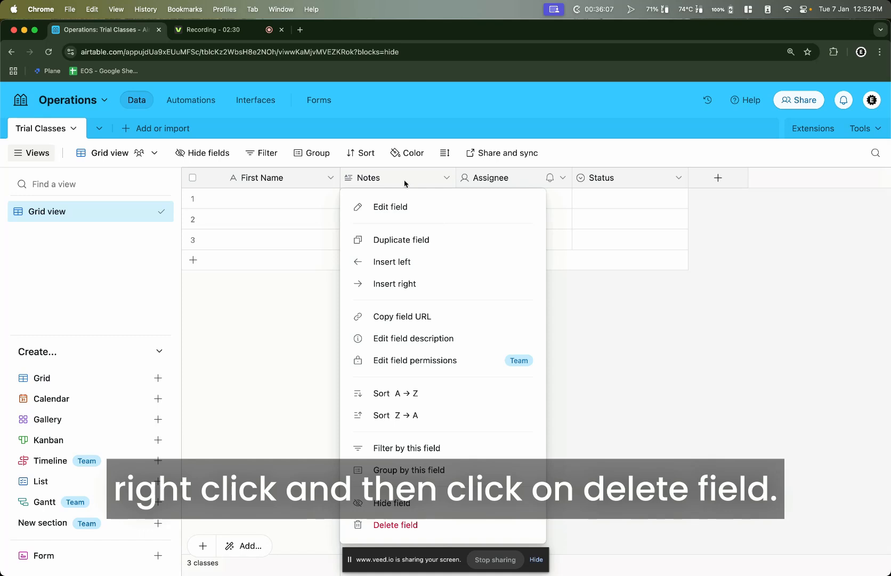
left_click(429, 523)
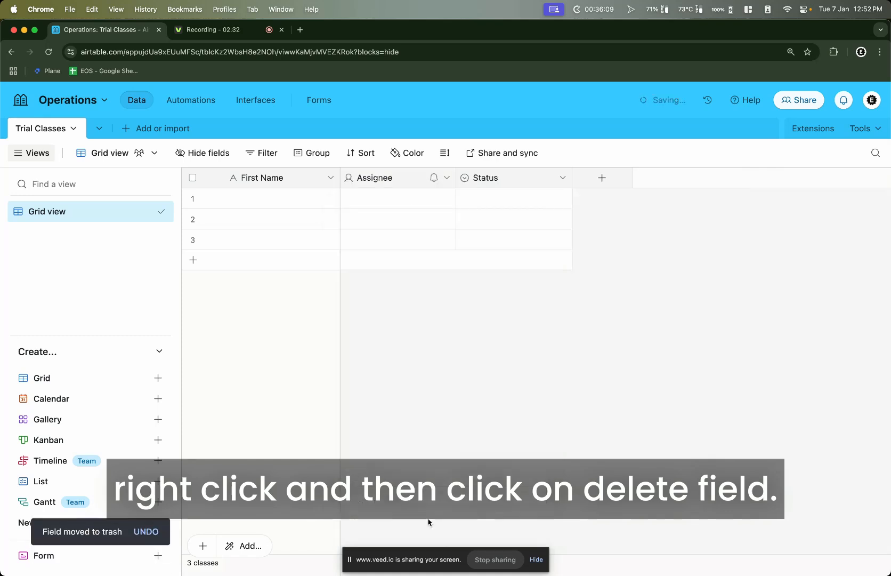
right_click(402, 183)
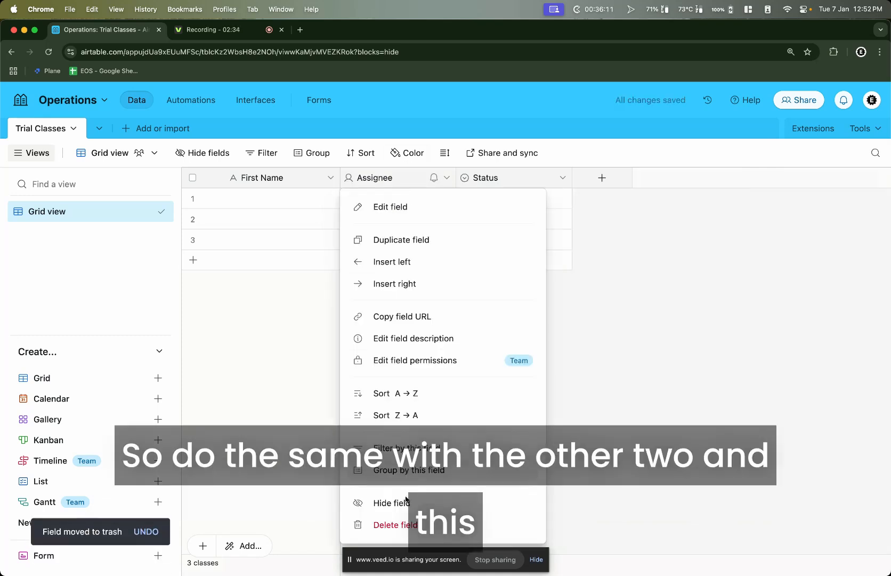
left_click(403, 523)
right_click(402, 176)
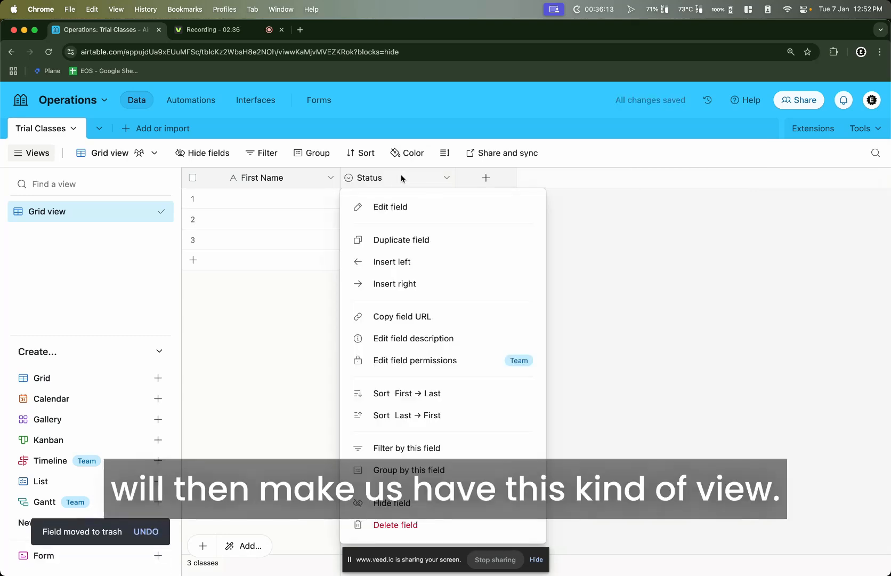
left_click(415, 524)
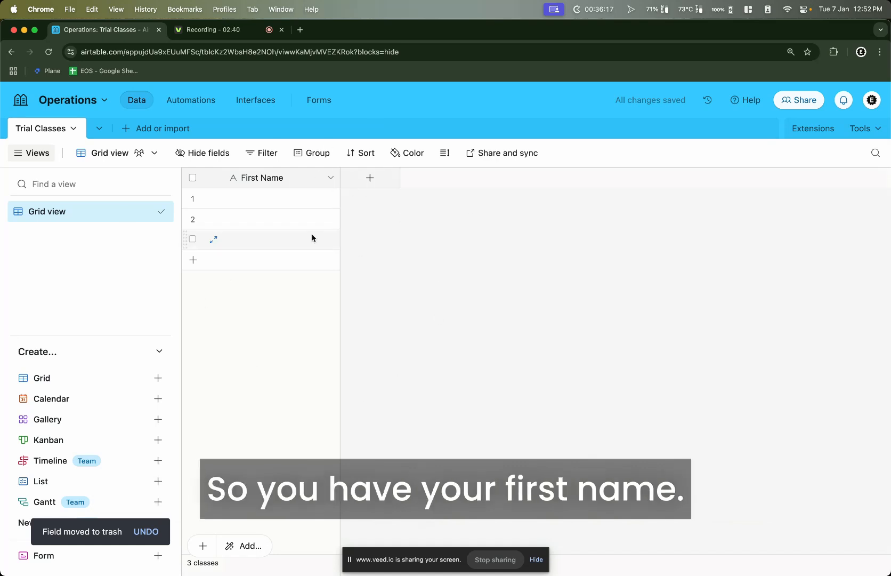
left_click(391, 180)
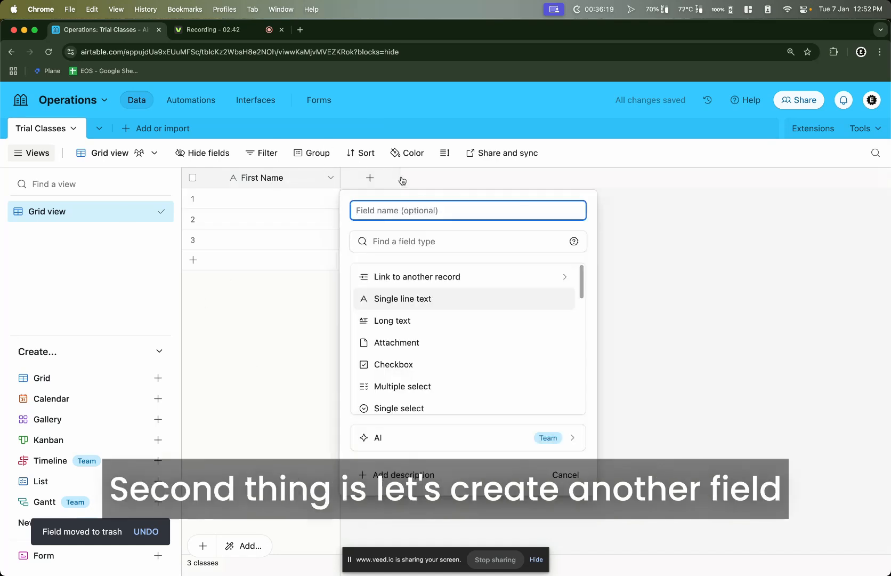
Add a Last Name single line text field
type("Last Name")
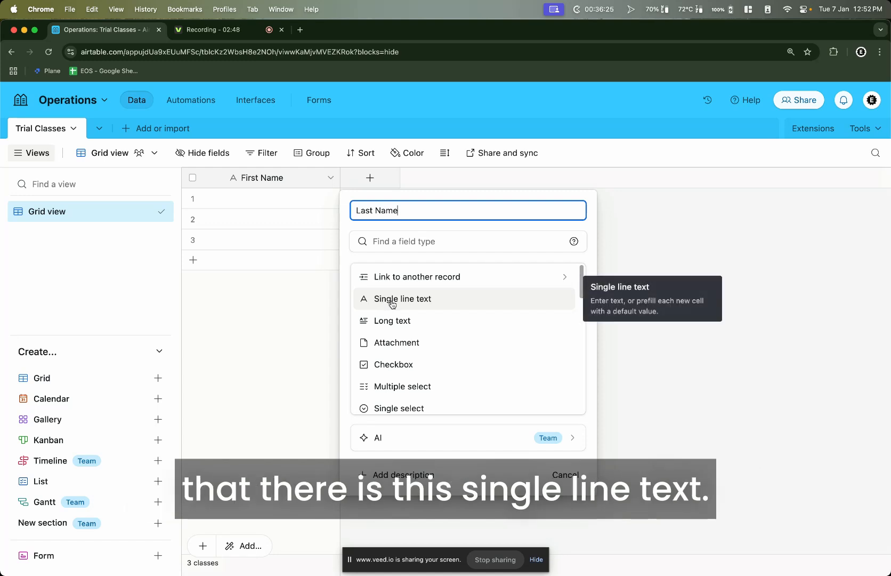
left_click(403, 301)
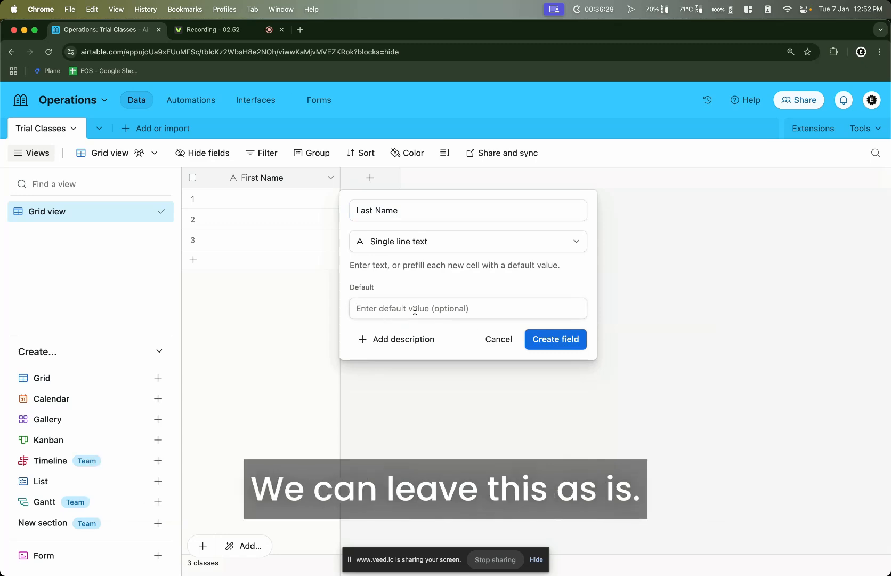
left_click(540, 340)
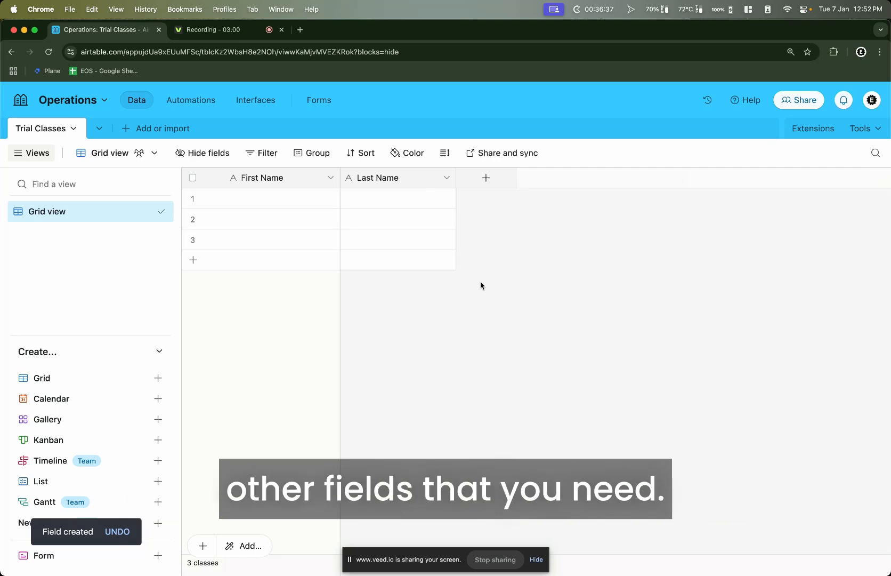
Add an Email field of the Email type
left_click(499, 174)
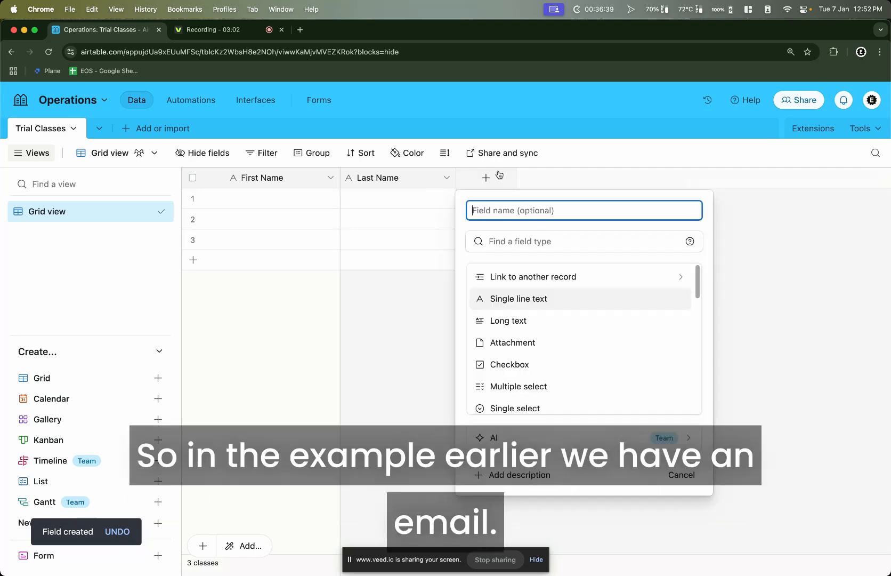
type("Email")
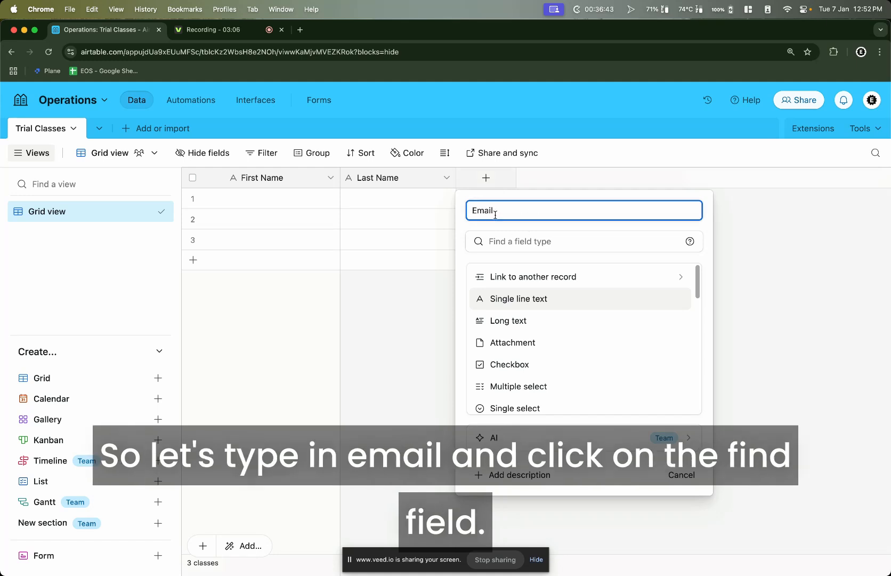
left_click(503, 241)
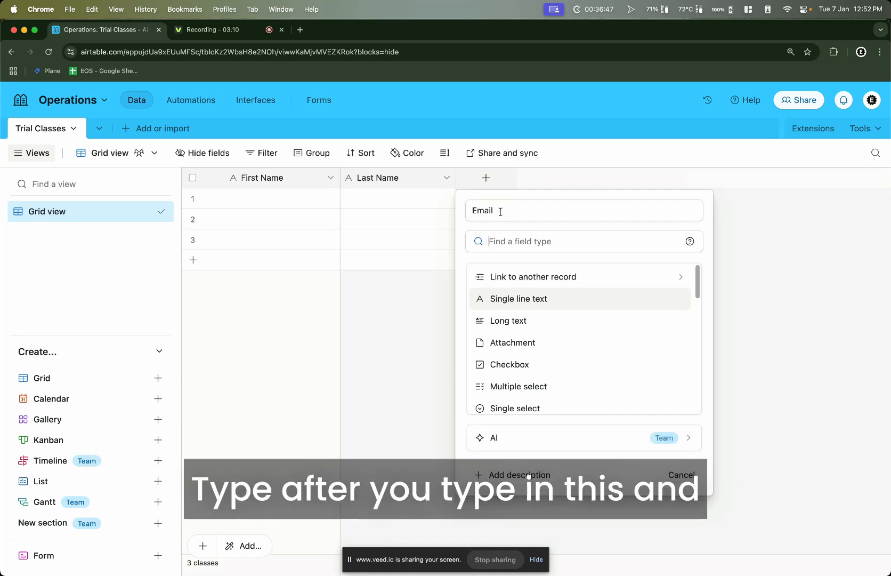
type("email")
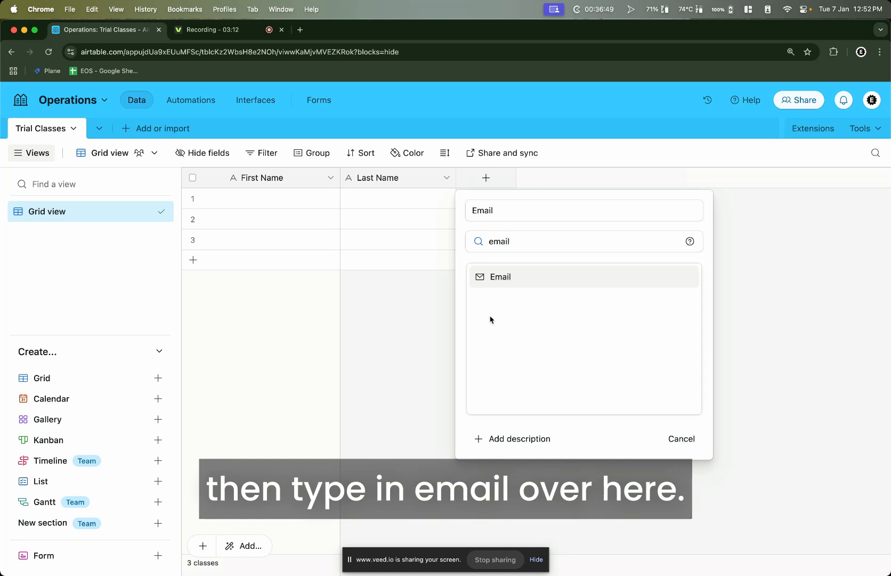
left_click(509, 284)
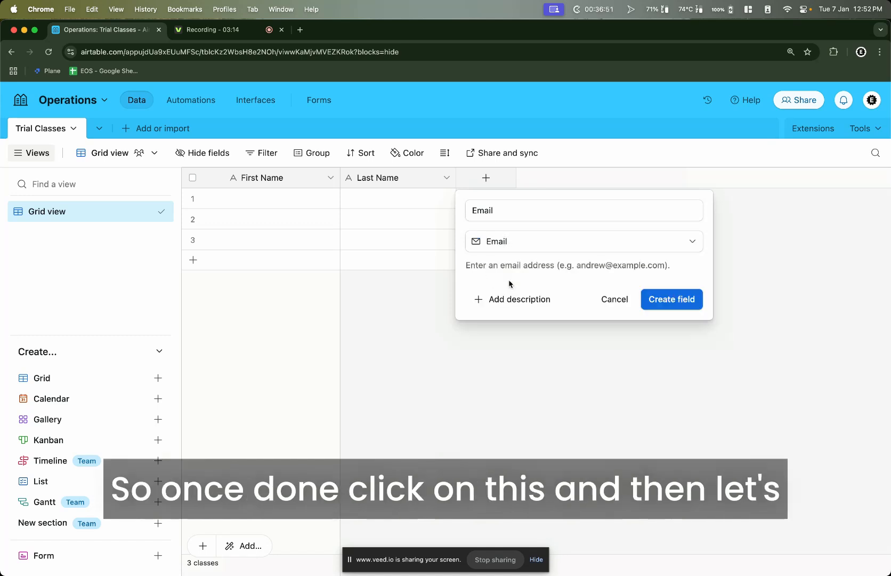
left_click(678, 306)
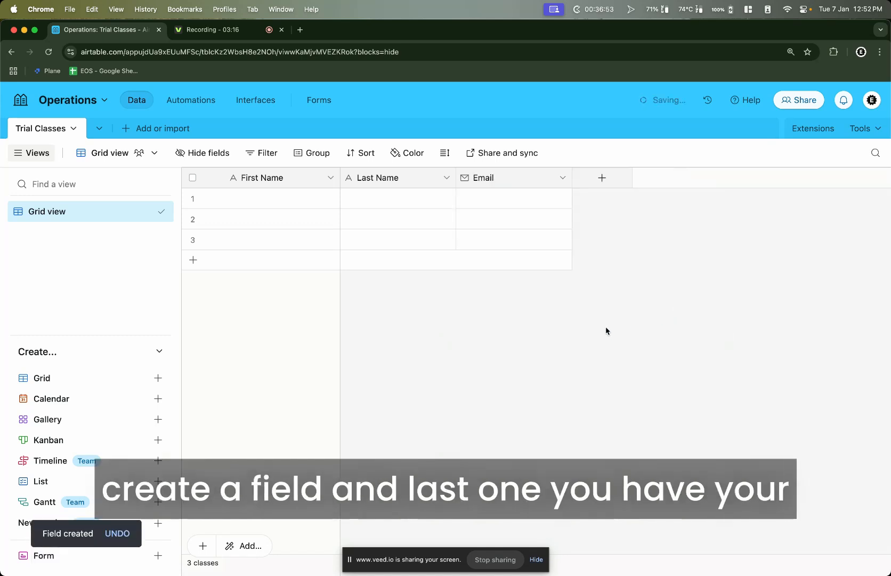
Add a Phone Number field as single line text
left_click(603, 176)
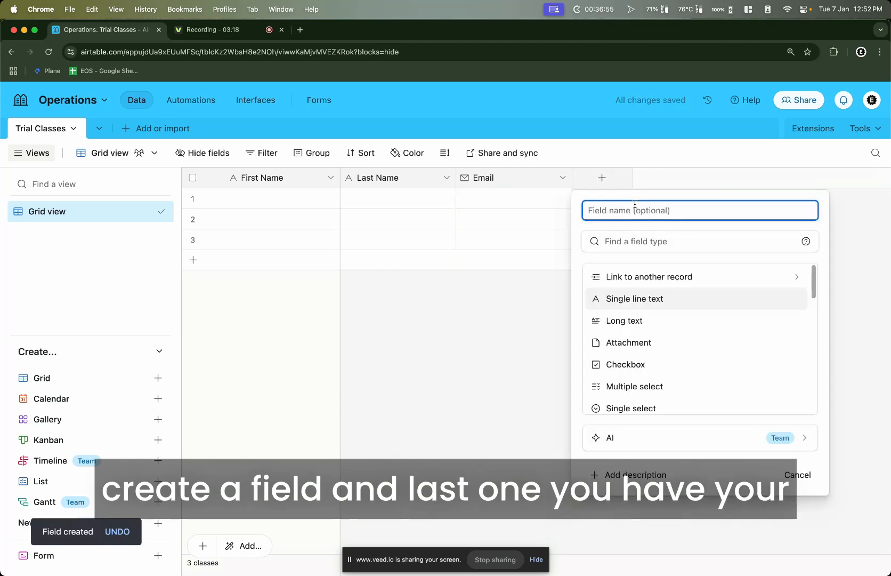
type("P")
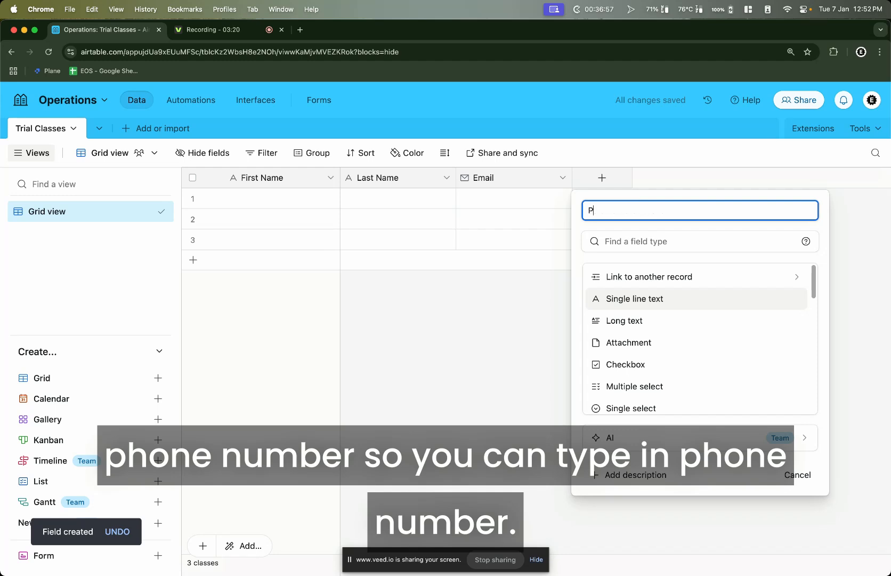
type("hone Number")
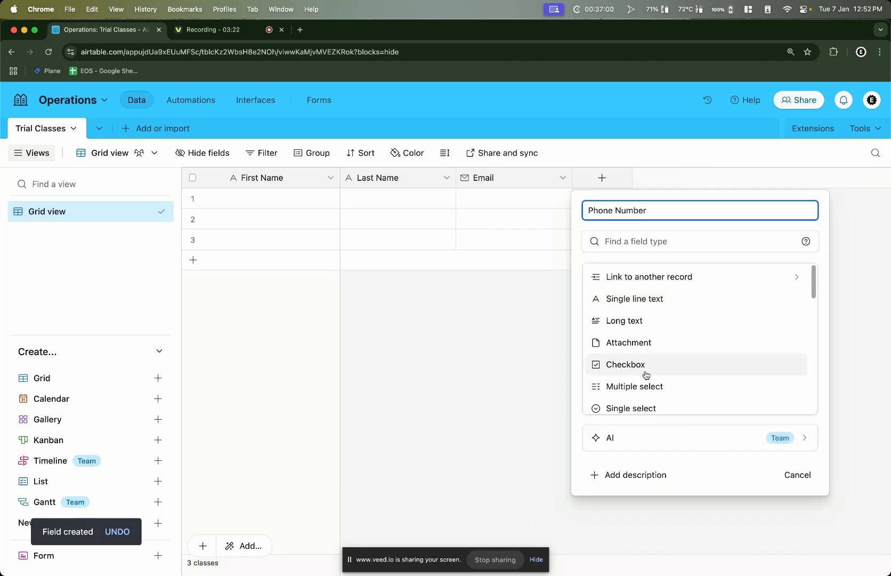
scroll(660, 301, "down", 1)
scroll(660, 301, "down", 5)
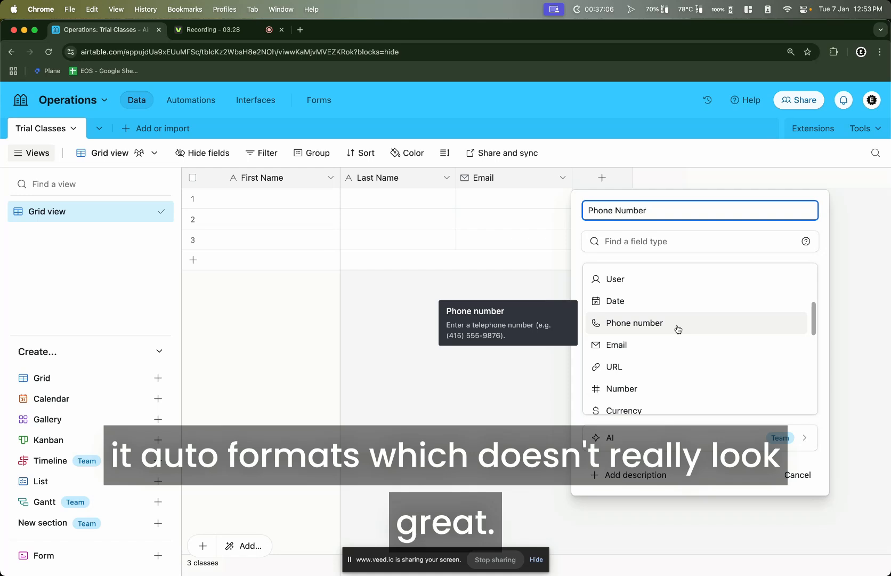
scroll(678, 328, "up", 5)
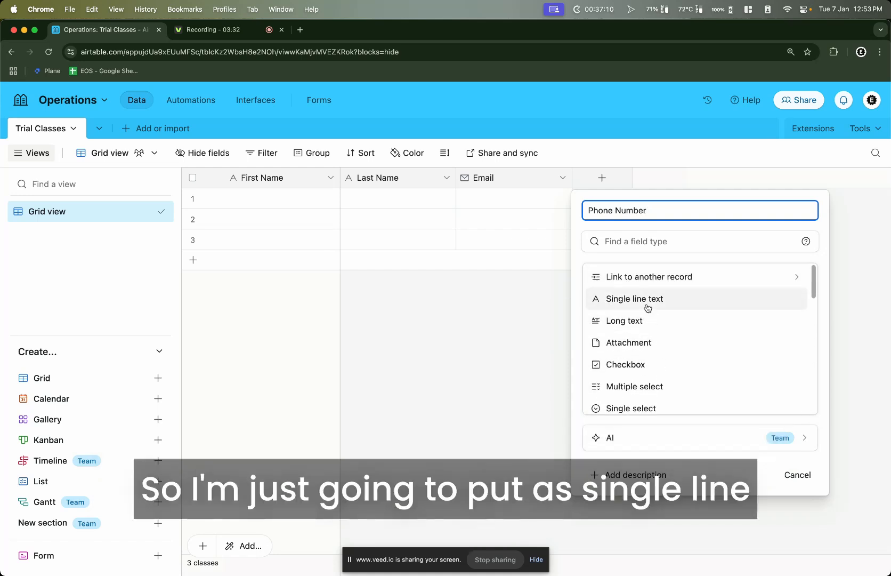
left_click(642, 300)
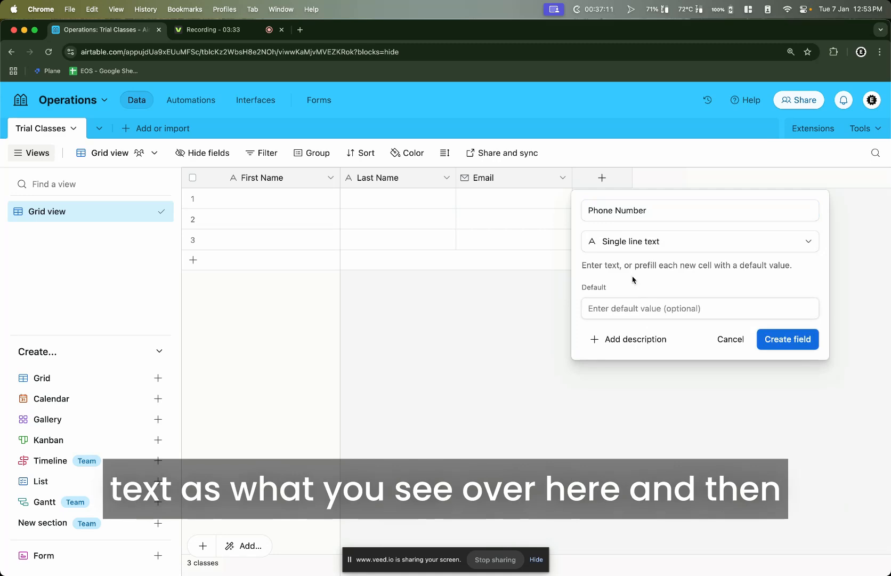
left_click(800, 342)
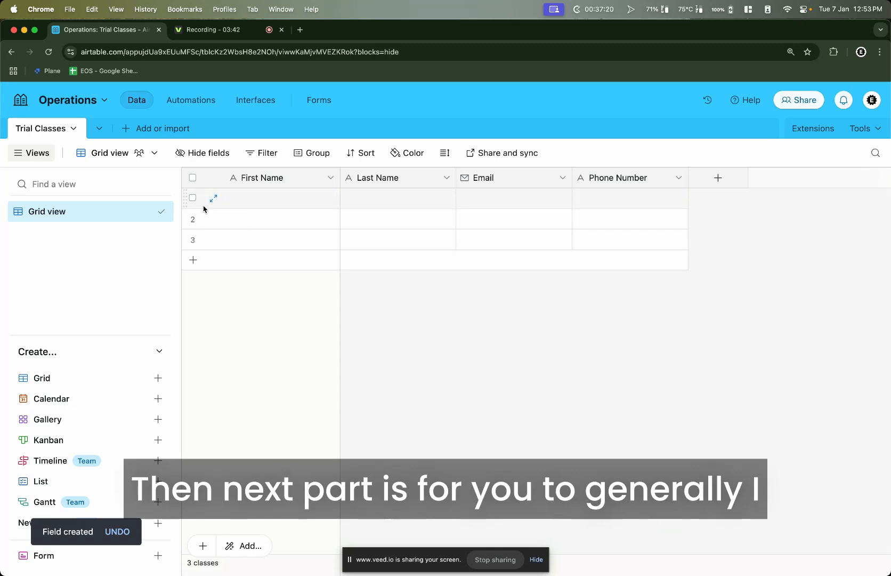
Delete rows 2 and 3 with Delete class, leaving one blank record
left_click(241, 219)
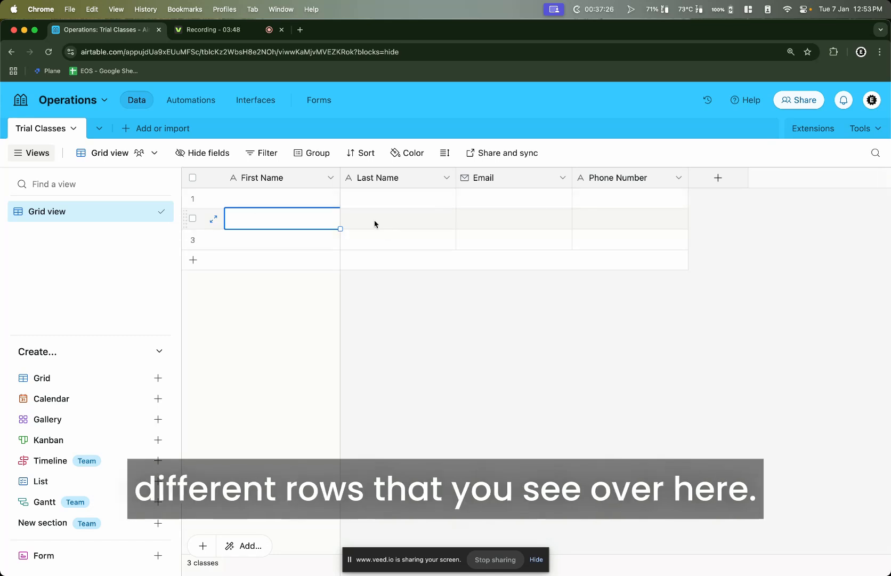
right_click(297, 218)
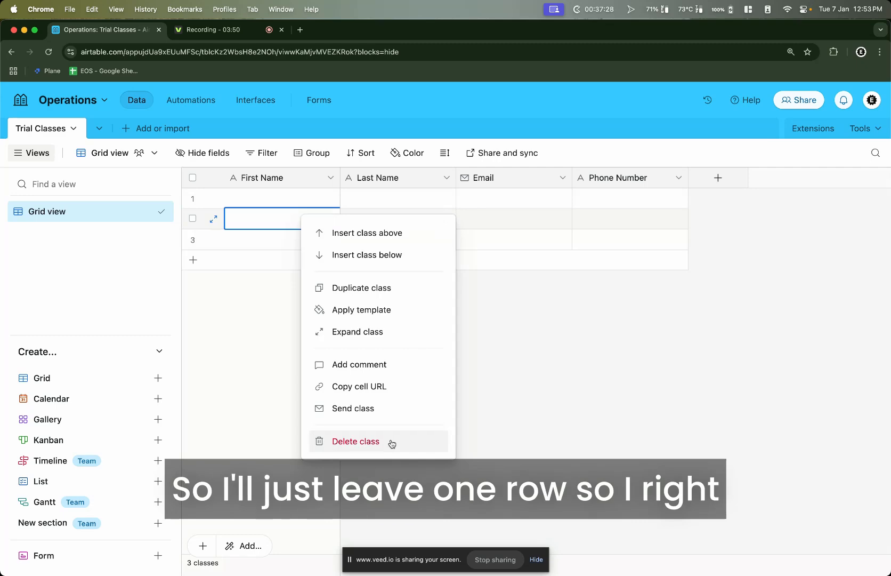
left_click(276, 228)
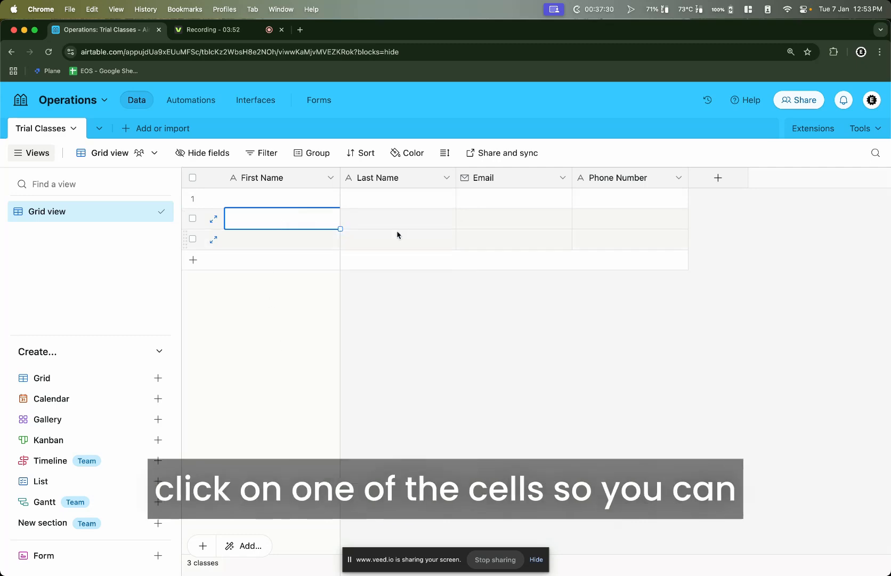
left_click(397, 235)
left_click(400, 225)
left_click(265, 223)
right_click(263, 224)
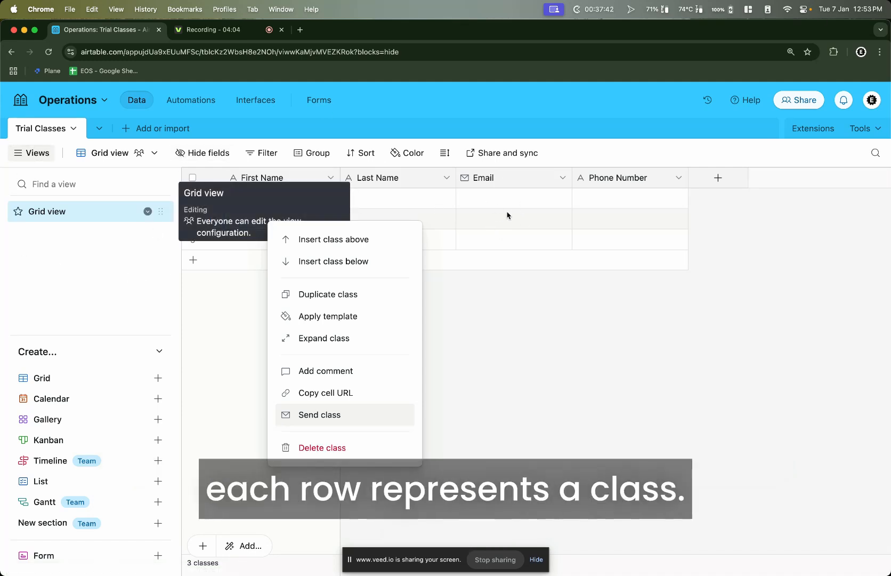
left_click(321, 451)
right_click(278, 219)
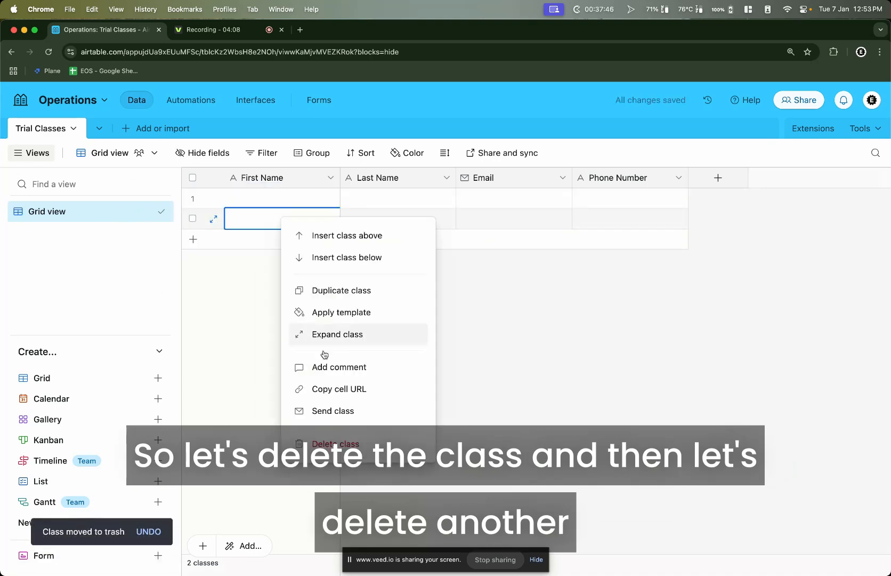
left_click(333, 444)
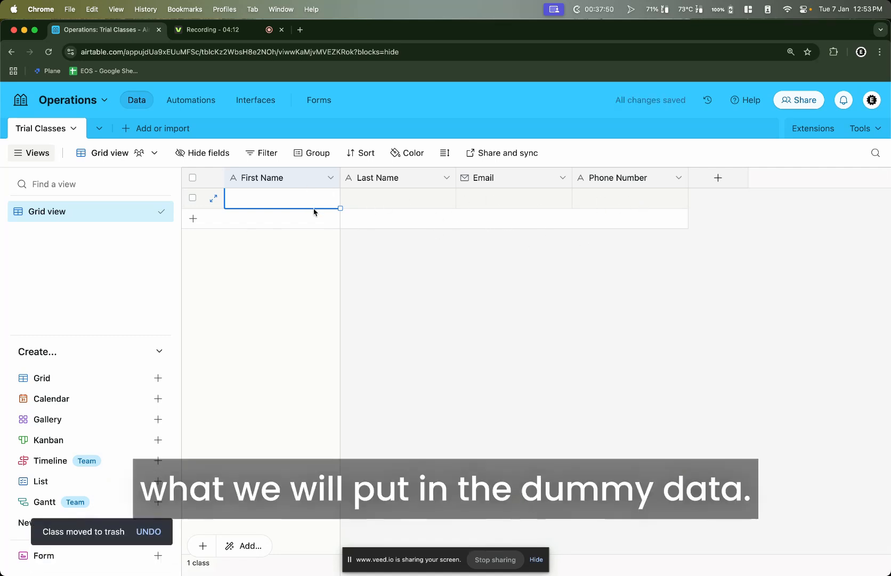
Fill the record with the contact's first name, last name, email address and phone number
double_click(290, 197)
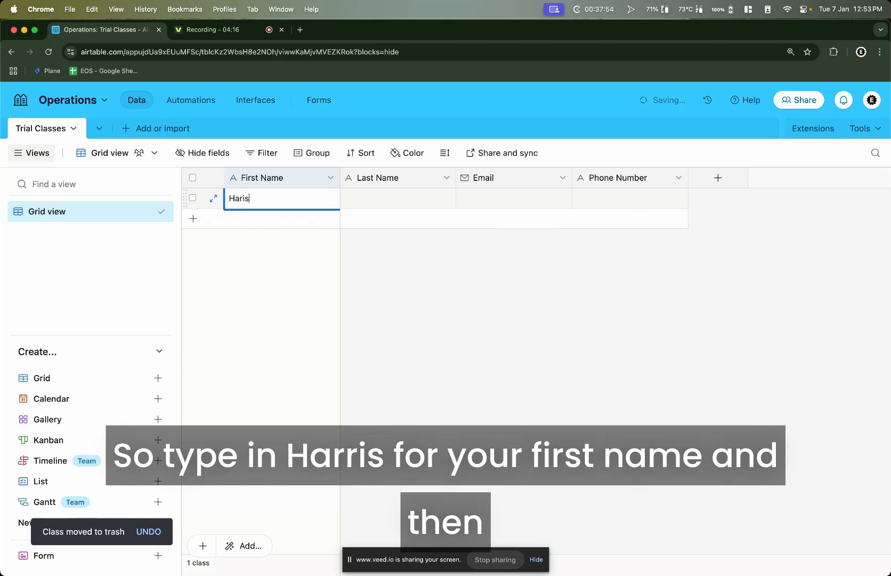
key("Tab")
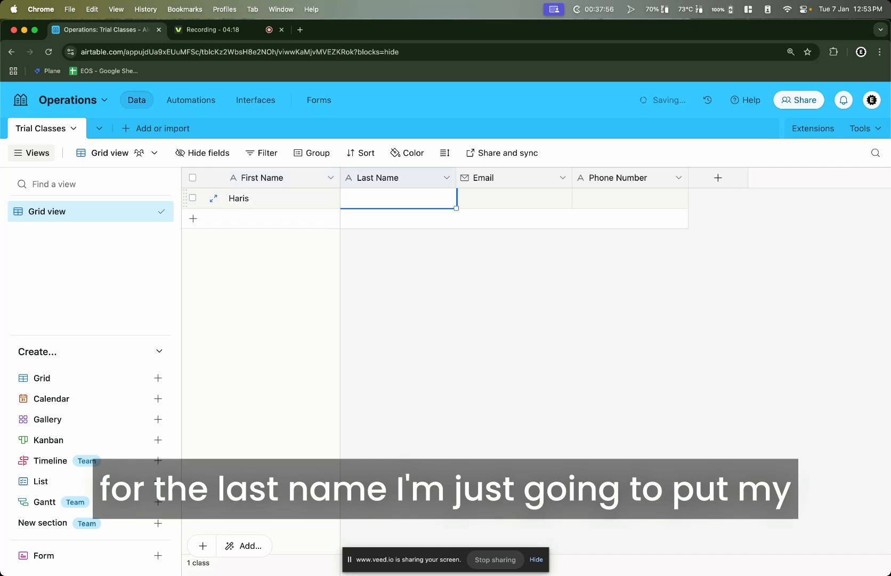
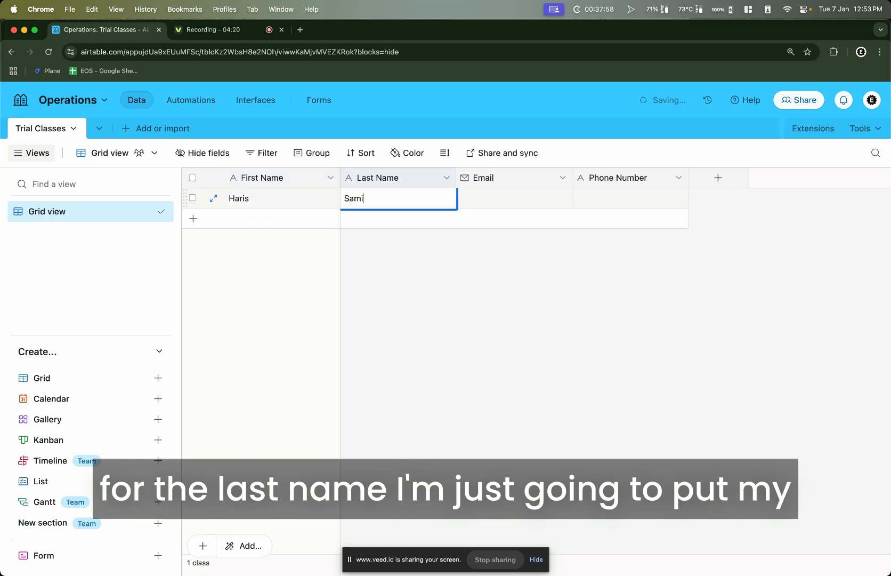
key("Tab")
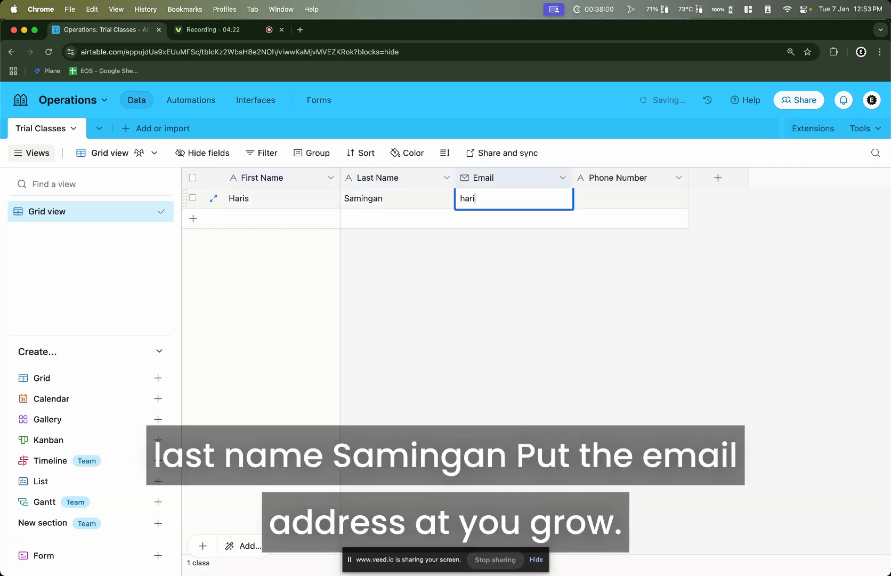
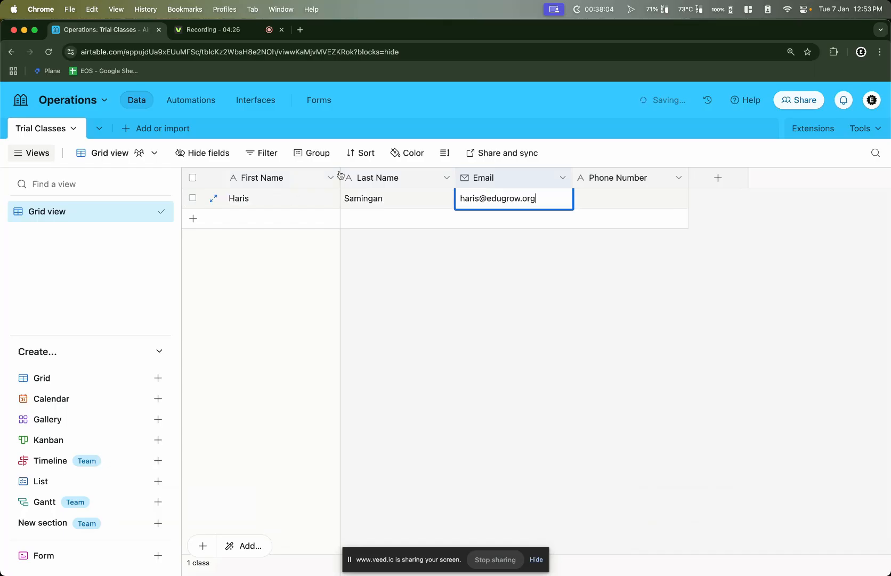
left_click(628, 199)
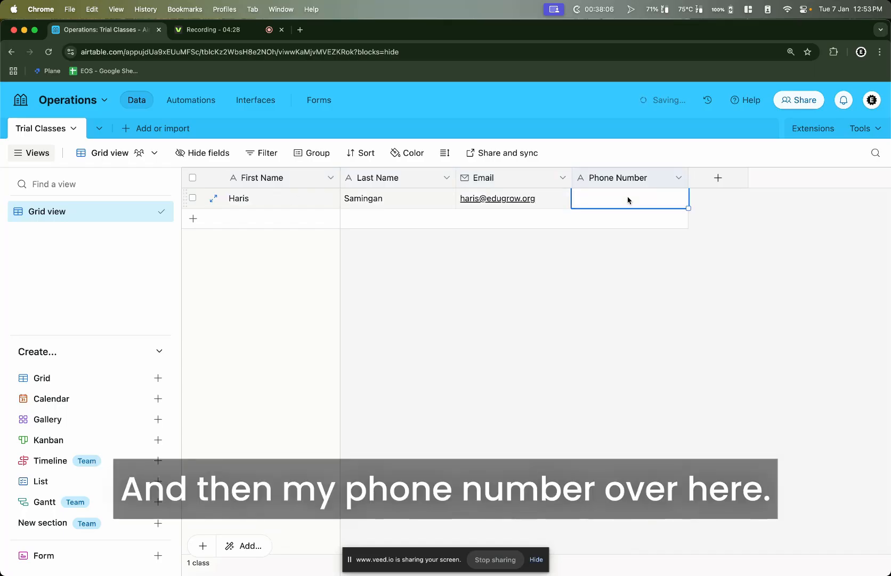
type("88889999")
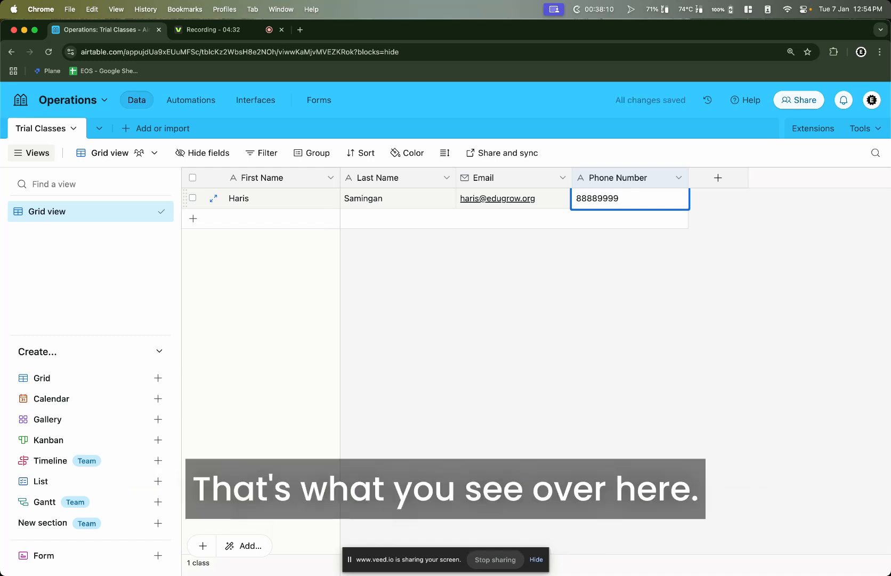
left_click(555, 337)
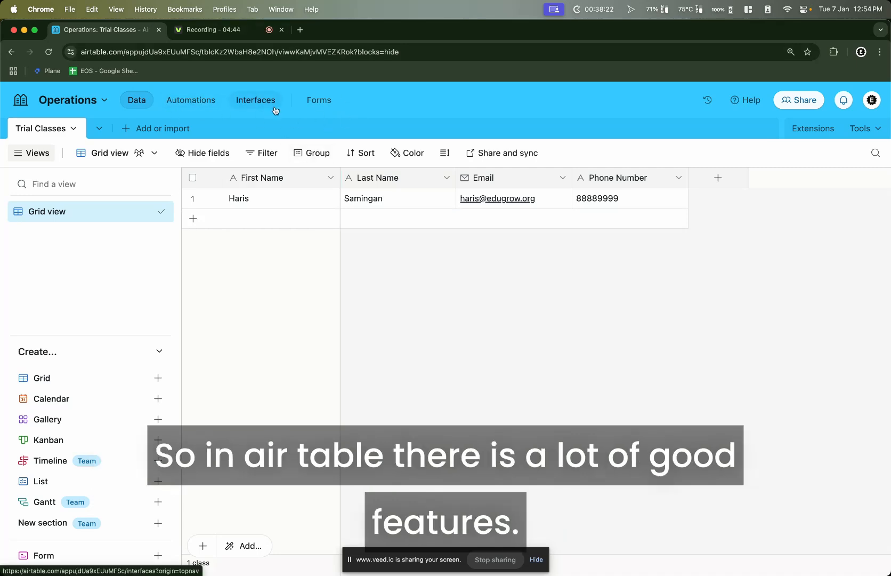
From Forms, start a new Trial Classes form, name it 'Math Trial Lesson' and create it
left_click(320, 101)
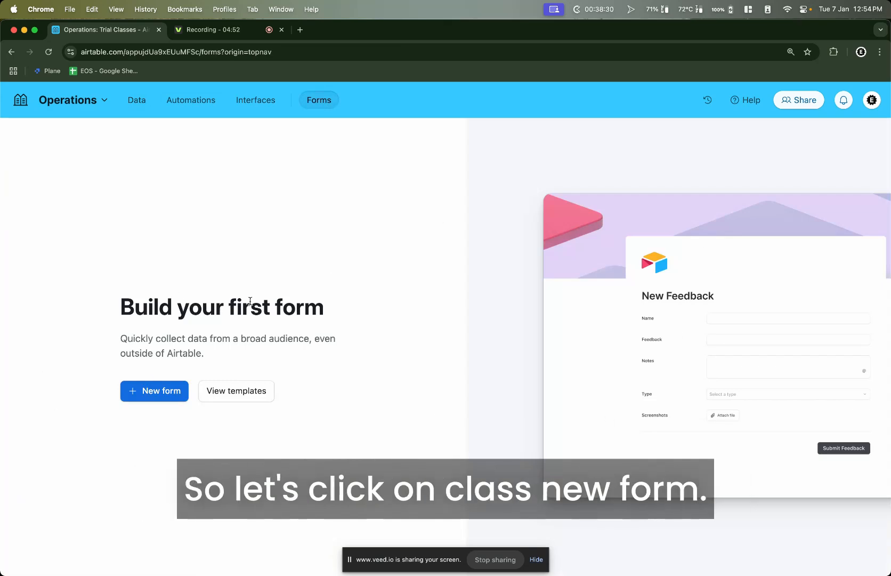
left_click(142, 397)
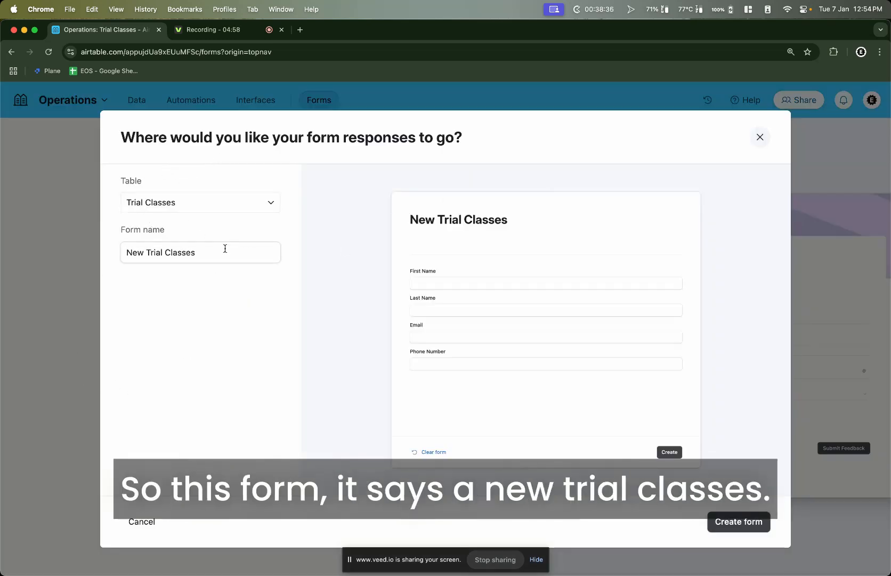
triple_click(255, 247)
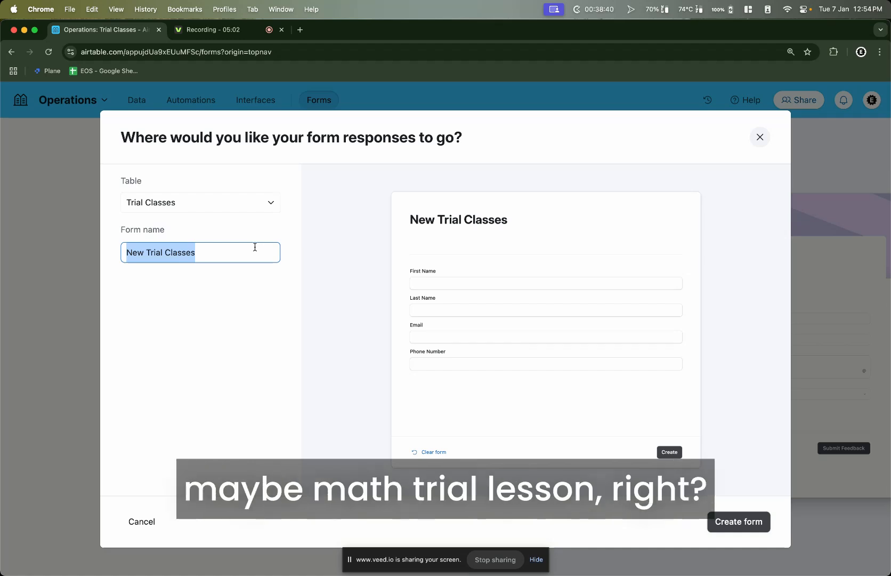
type("Math Tiral l")
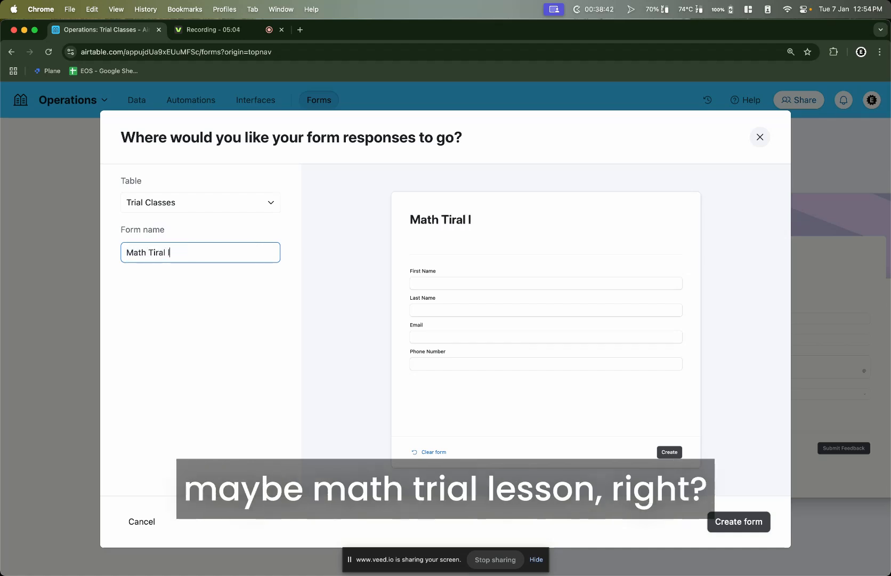
key("BackSpace")
key("BackSpace")
key("BackSpace")
key("BackSpace")
key("BackSpace")
key("BackSpace")
key("BackSpace")
key("BackSpace")
type("Trial Lesson")
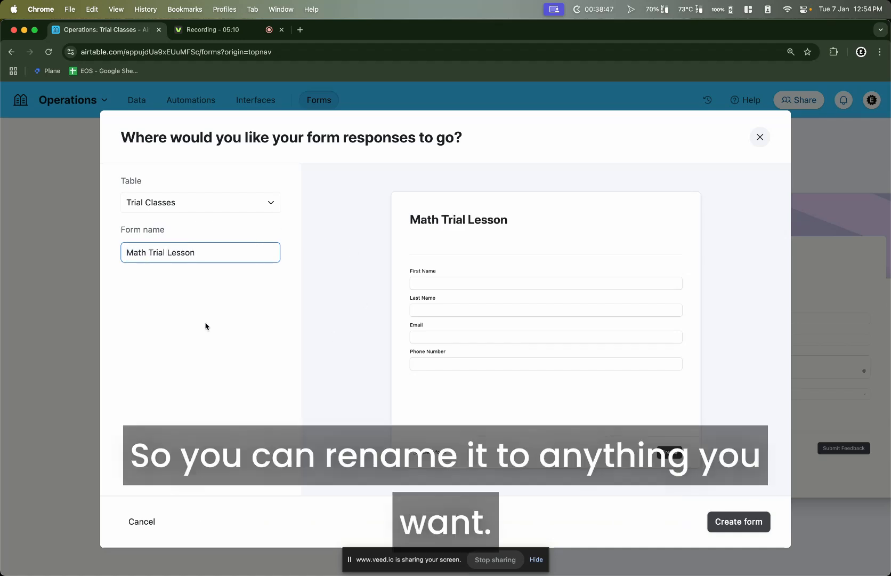
left_click(176, 243)
left_click(175, 248)
triple_click(158, 250)
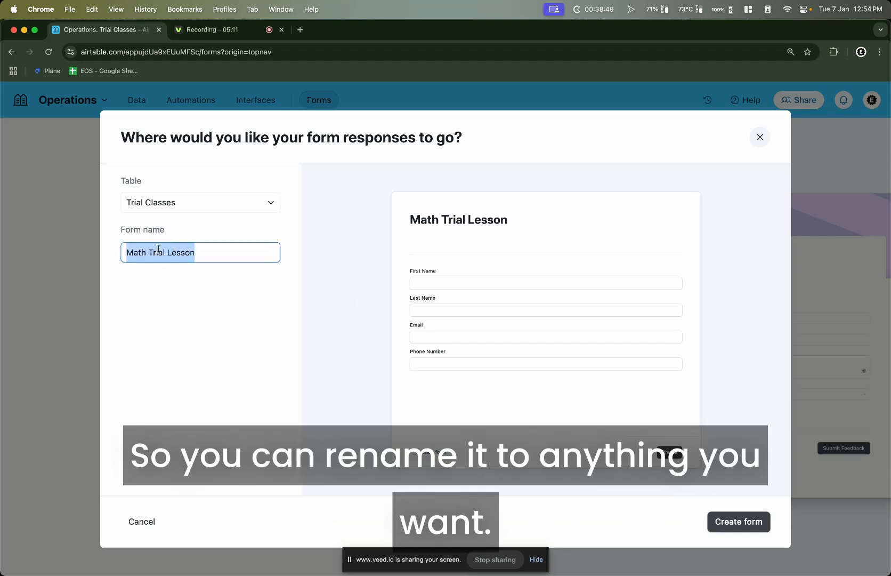
left_click(196, 301)
left_click_drag(125, 254, 289, 328)
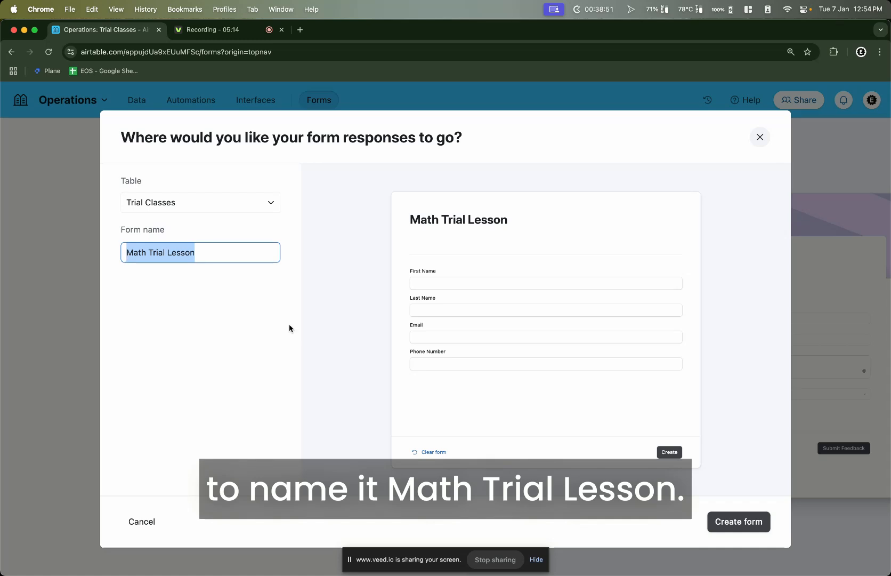
left_click(714, 526)
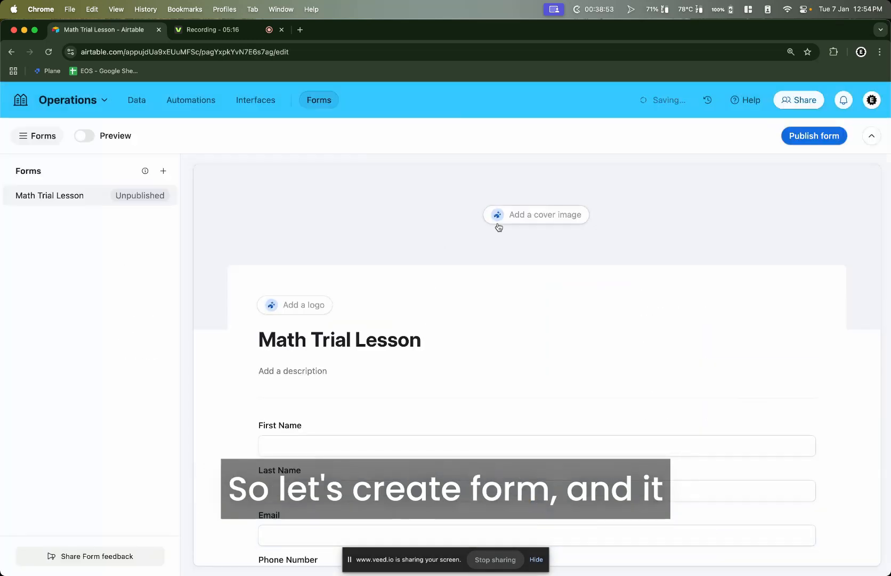
Describe the form as happening 8th Jan 2025, 12pm to 1pm, at the lesson venue
scroll(498, 227, "down", 5)
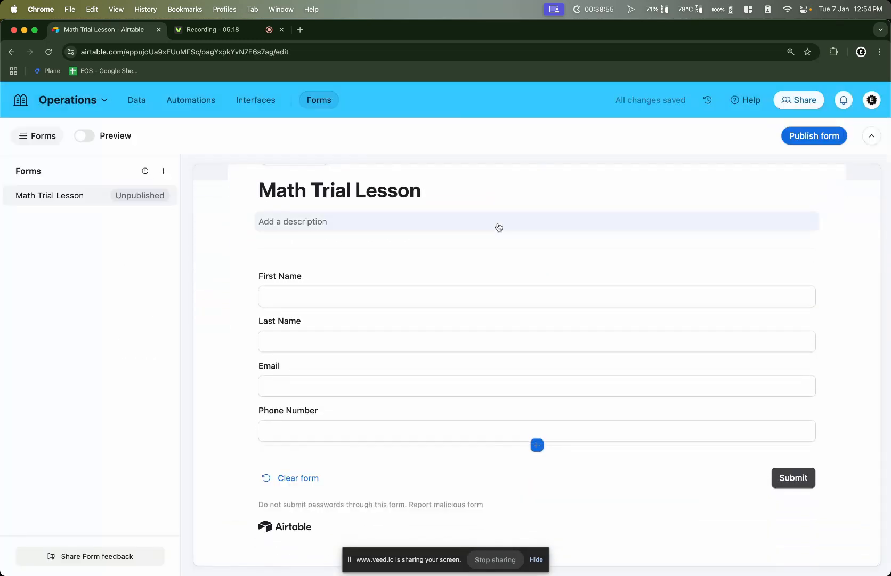
scroll(354, 356, "up", 5)
scroll(341, 272, "down", 2)
left_click(305, 311)
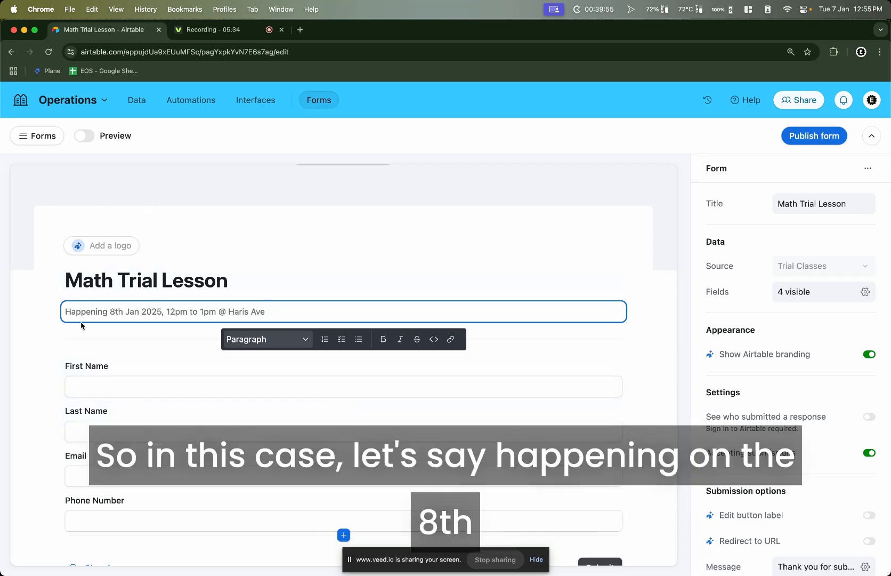
double_click(77, 312)
left_click(116, 310)
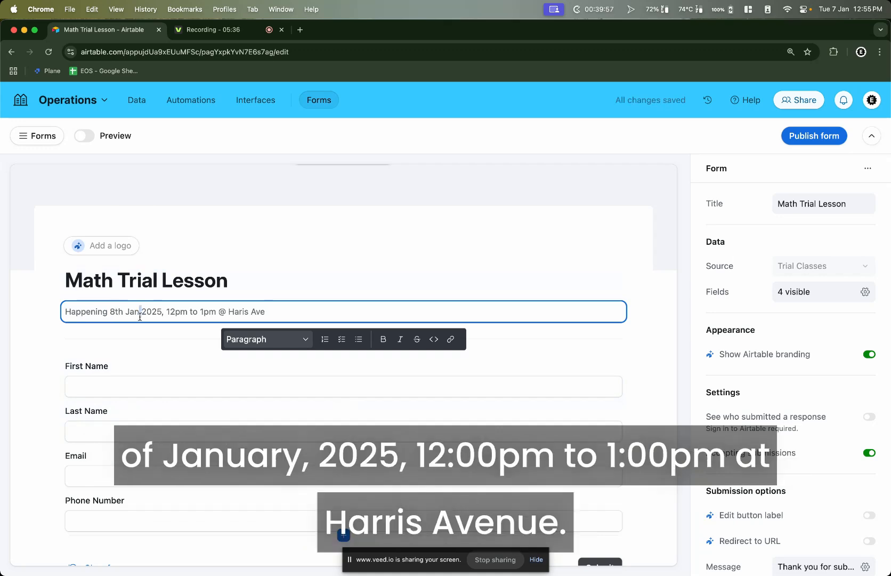
left_click_drag(169, 314, 263, 311)
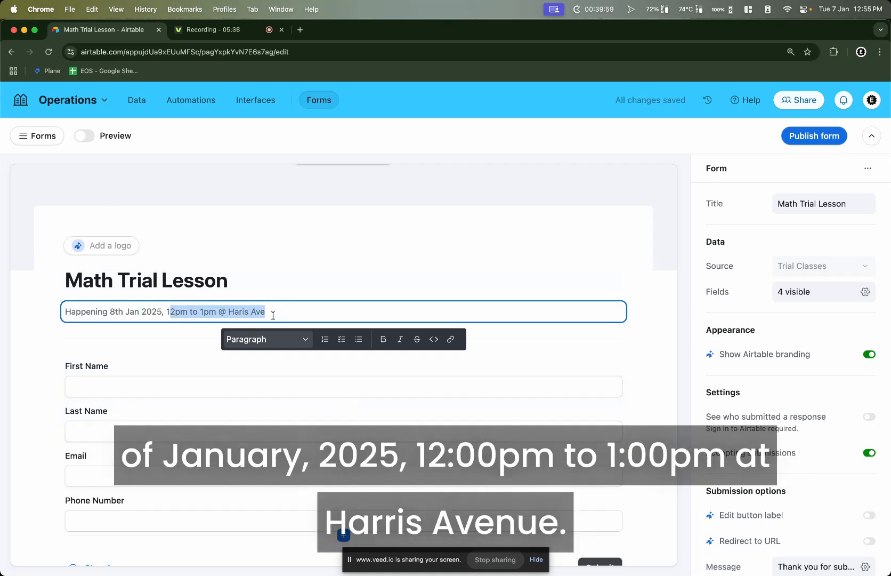
left_click(273, 315)
left_click(38, 367)
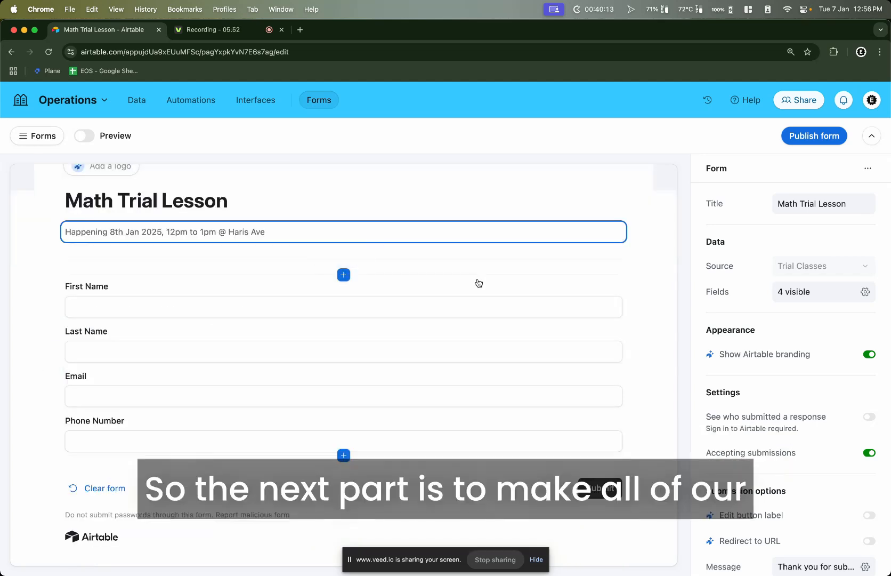
Switch on Required for the First Name, Last Name, Email and Phone Number fields
left_click(477, 287)
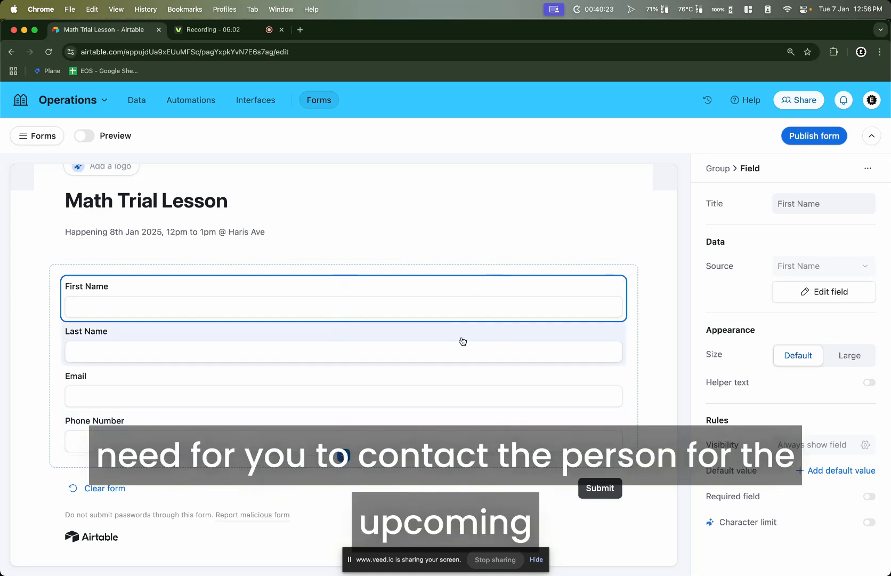
scroll(461, 340, "up", 3)
scroll(462, 340, "down", 3)
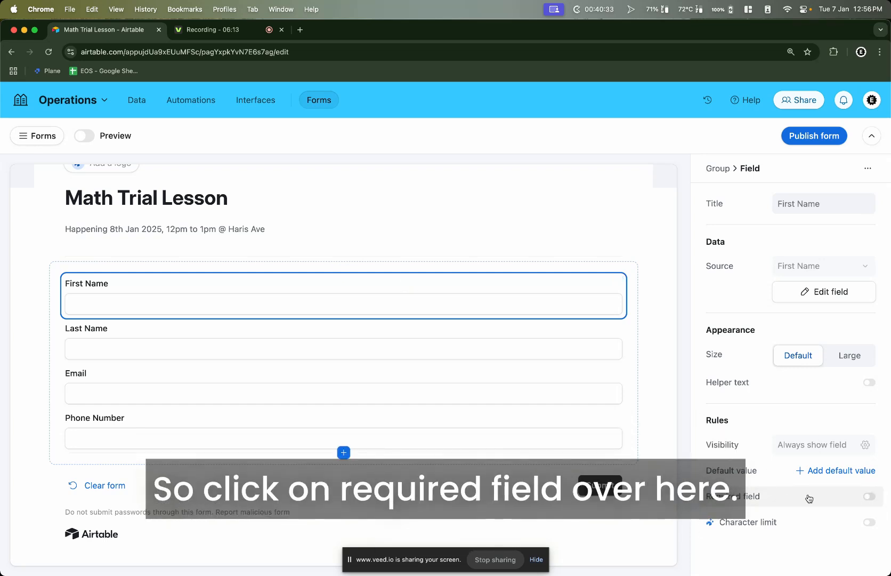
left_click(870, 498)
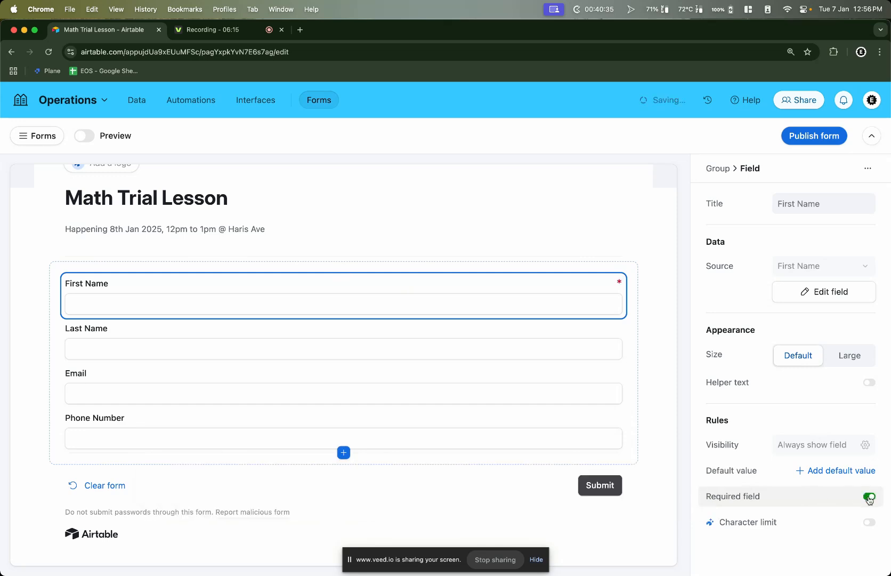
left_click(464, 326)
left_click(869, 496)
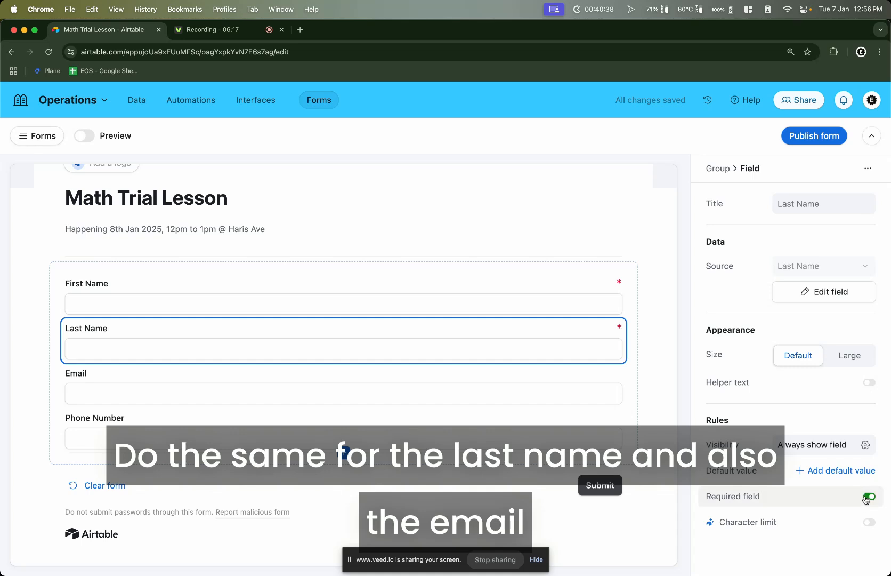
left_click(511, 383)
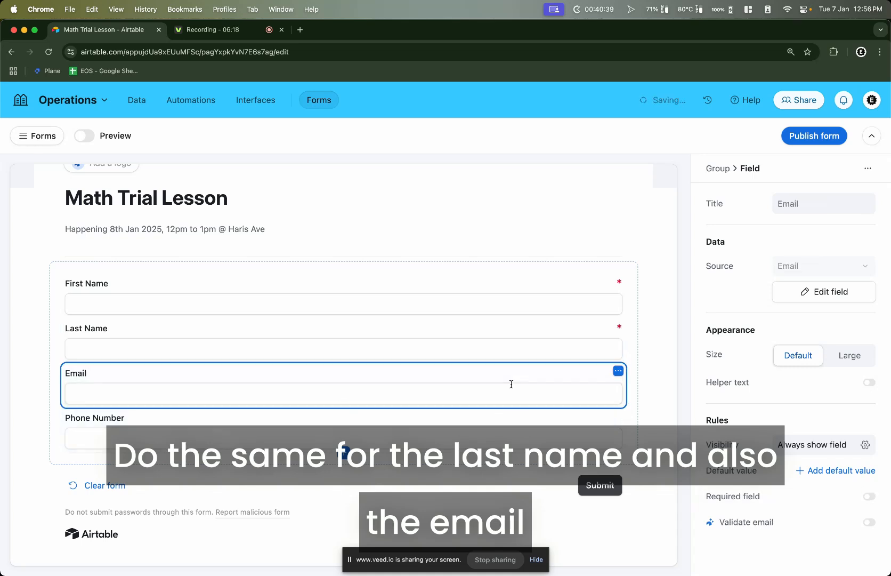
left_click(869, 496)
left_click(581, 424)
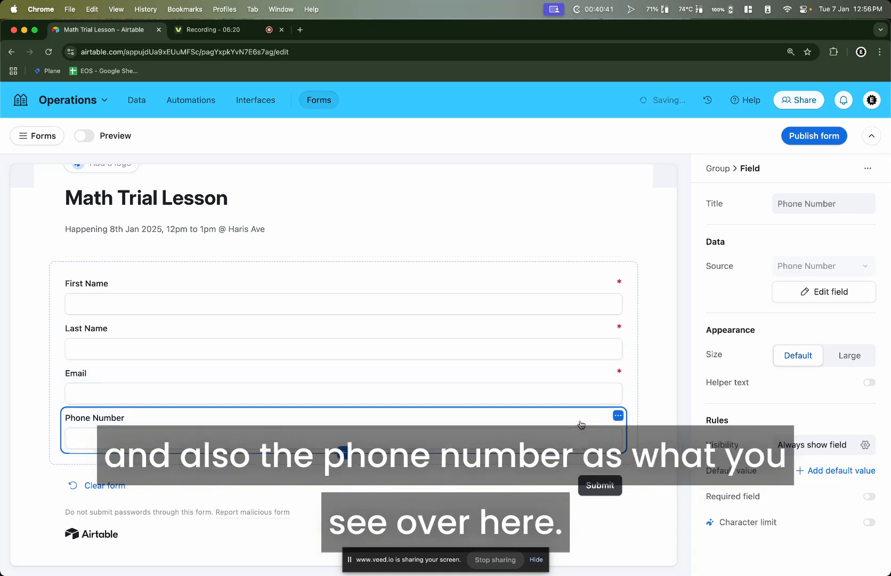
left_click(869, 496)
scroll(520, 460, "up", 2)
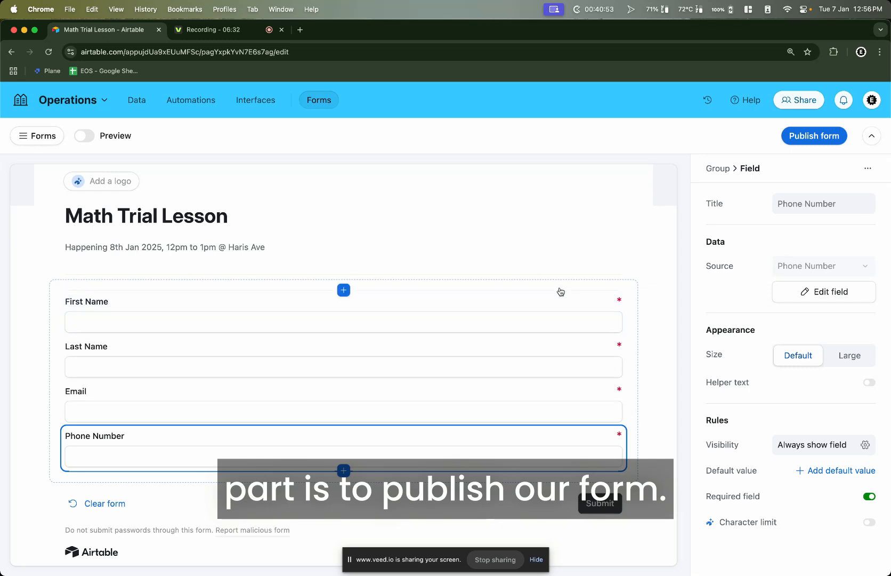
Publish the Math Trial Lesson form and test its link in a private browsing window
left_click(806, 142)
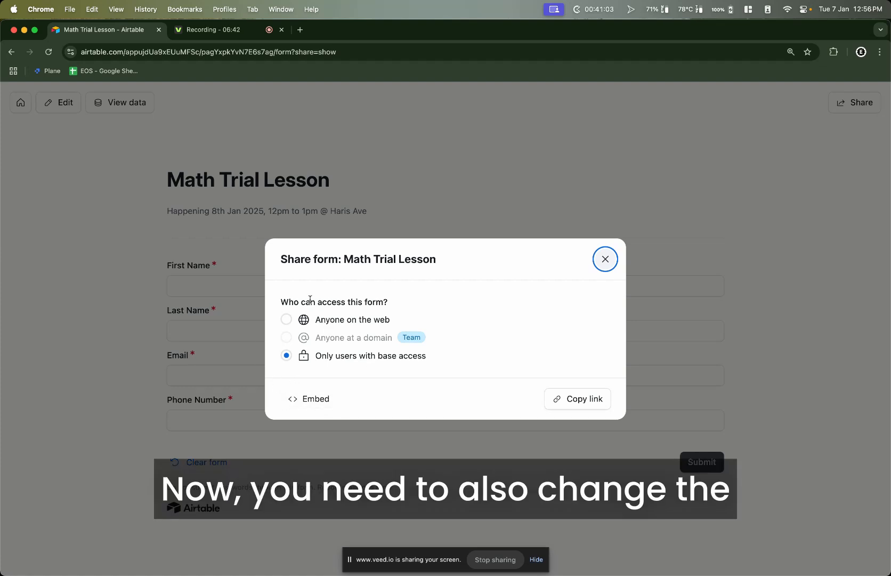
left_click_drag(315, 302, 391, 304)
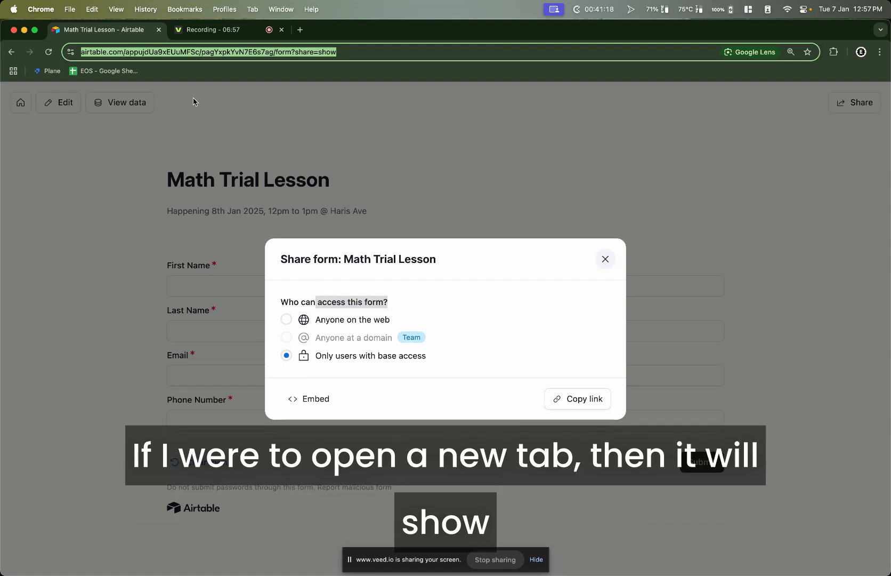
key("super+shift+n")
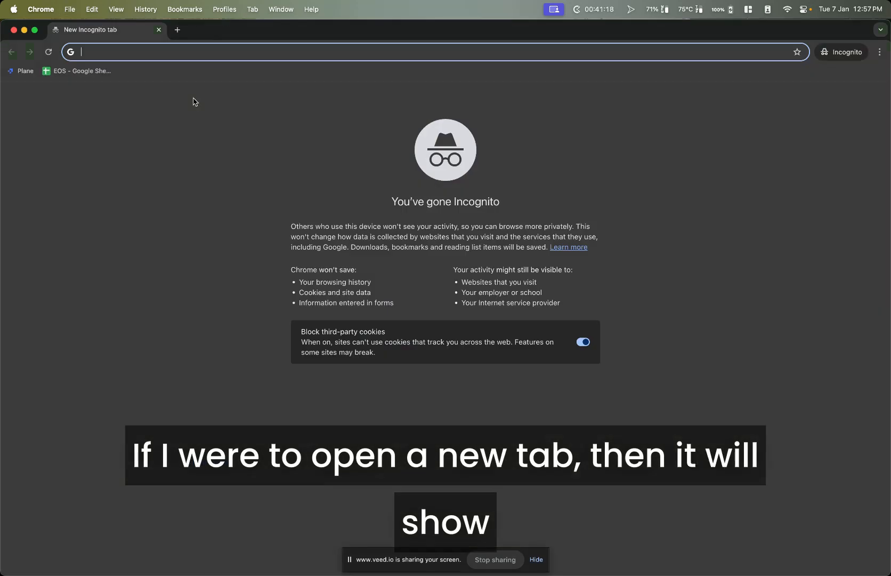
key("Return")
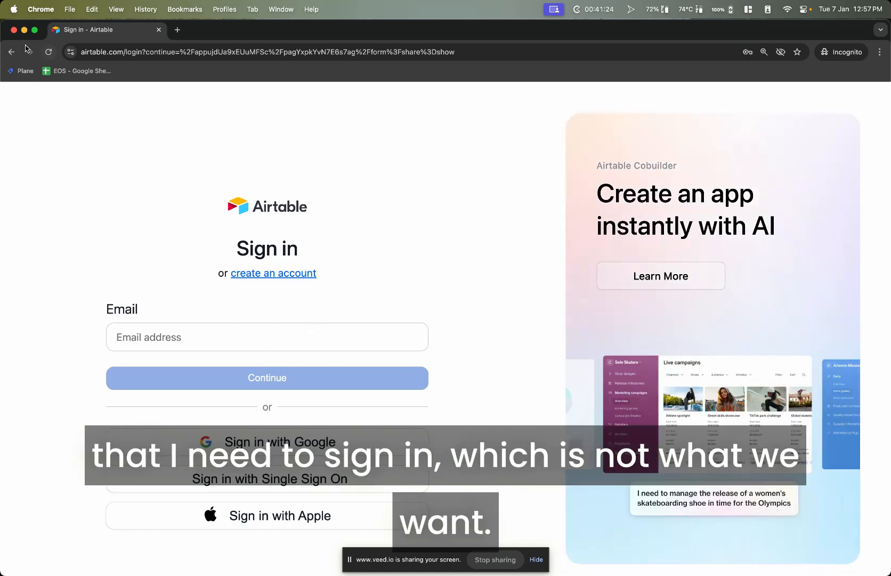
left_click(15, 31)
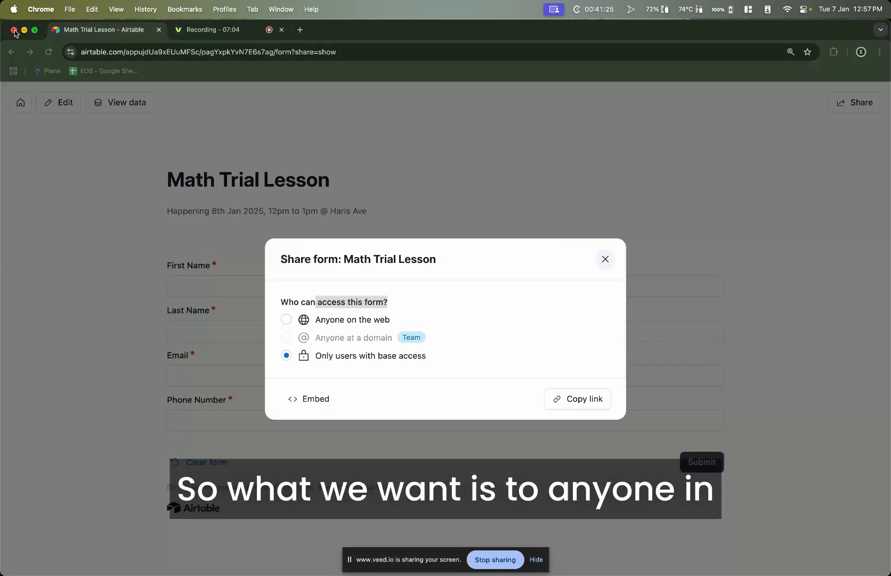
Let anyone on the web open the form and reload its link privately
left_click(290, 322)
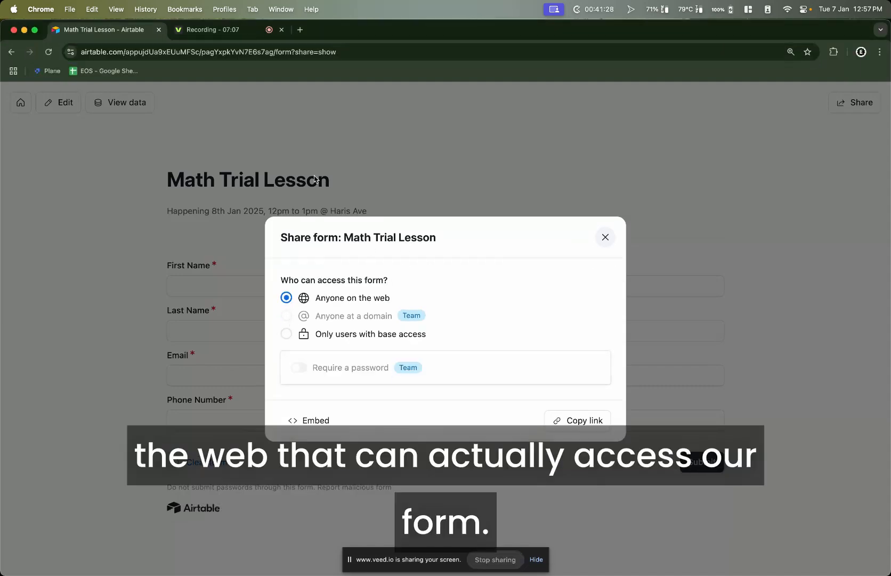
key("super+shift+n")
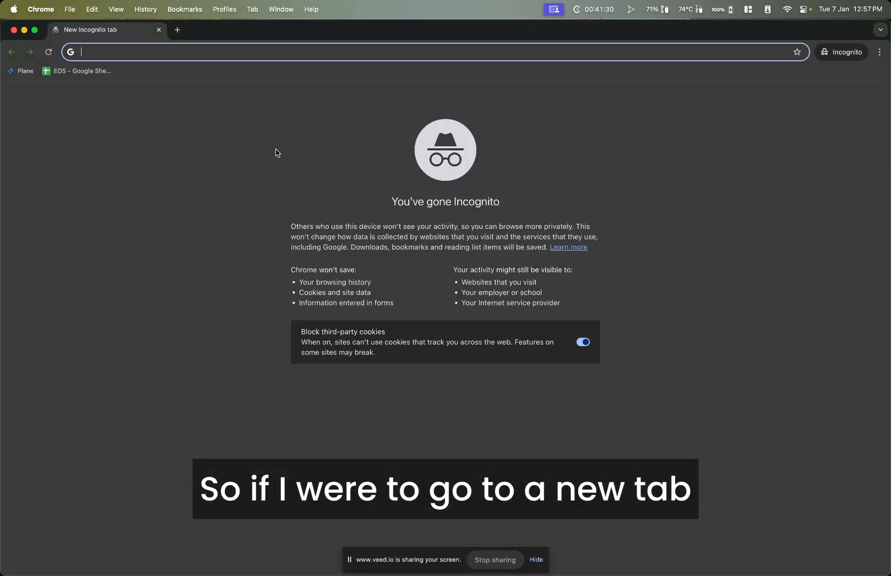
key("Return")
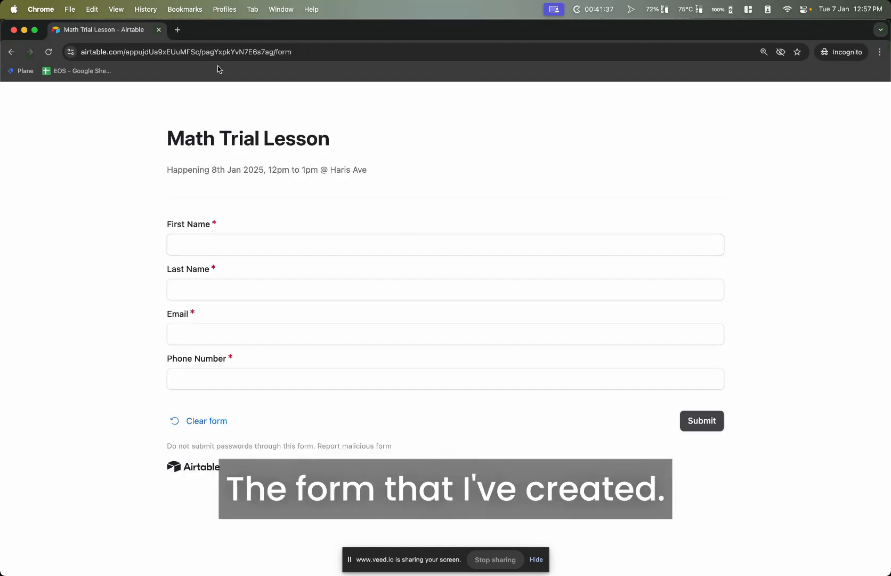
Close the private window and sharing dialog, then move to the base's Automations
left_click(13, 30)
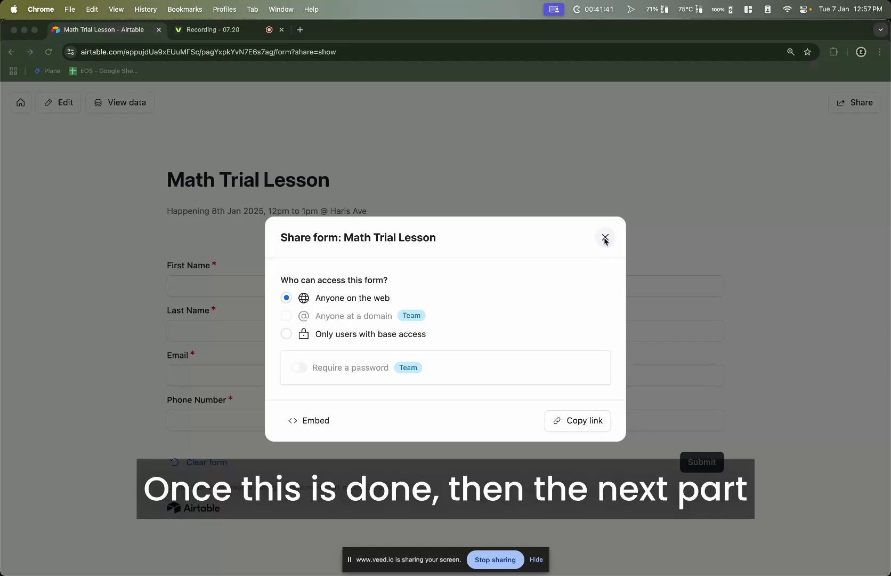
left_click(605, 238)
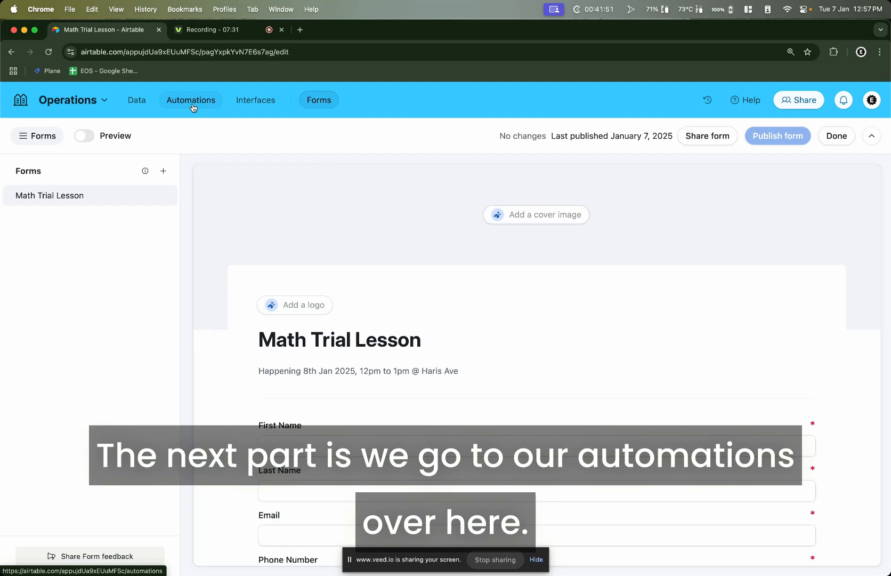
left_click(193, 108)
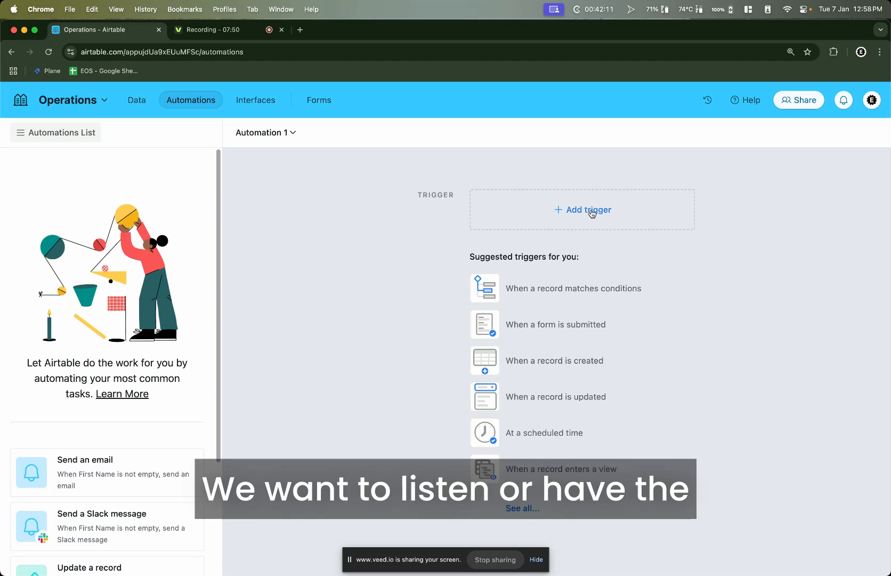
Trigger Automation 1 on Math Trial Lesson form submissions to Trial Classes and test it with a record
left_click(527, 326)
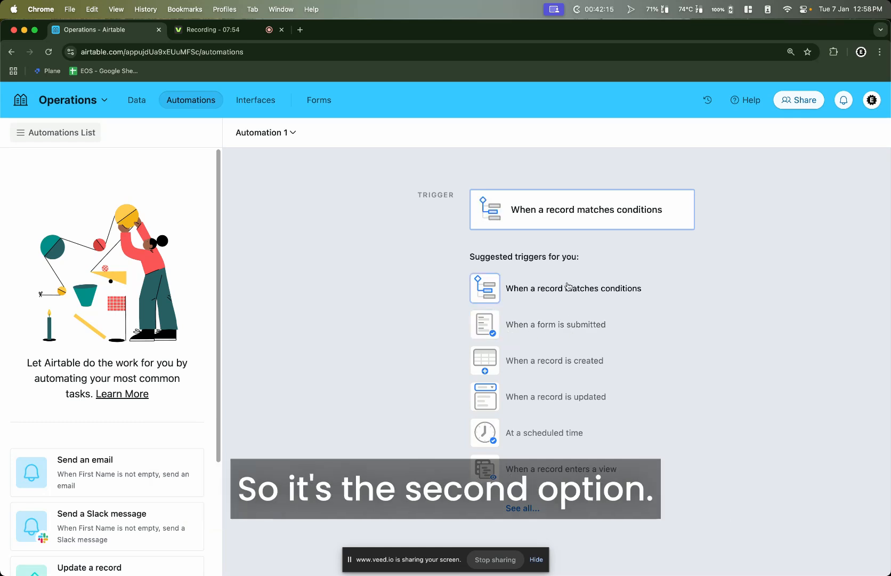
left_click(560, 208)
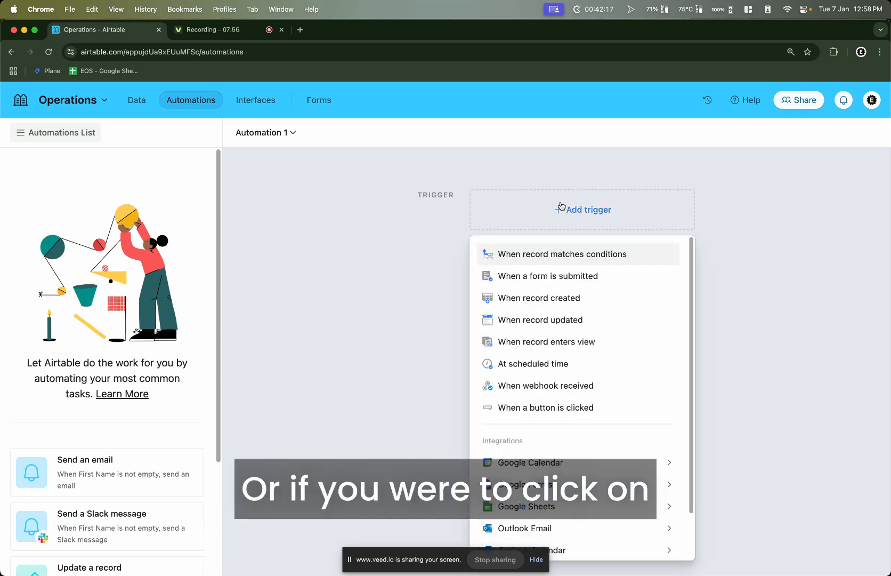
left_click(567, 278)
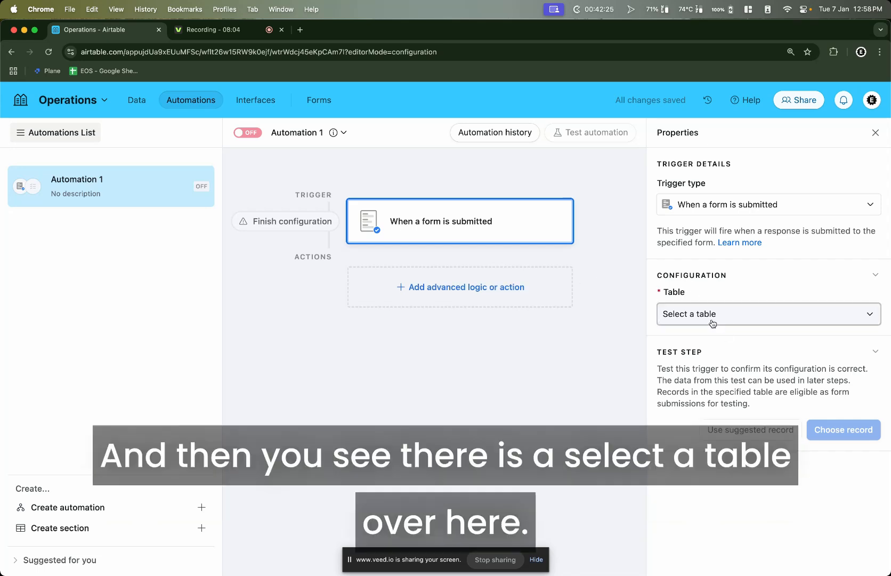
left_click(713, 323)
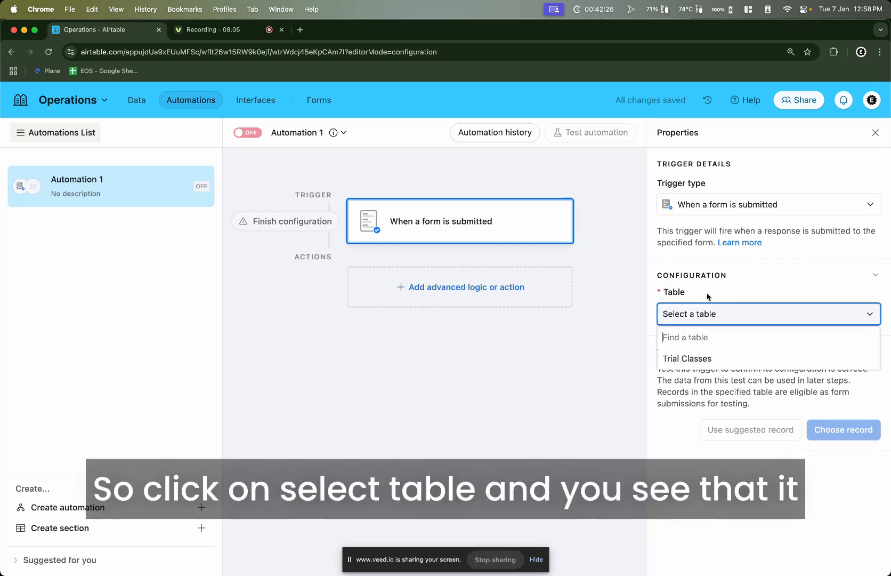
left_click(713, 359)
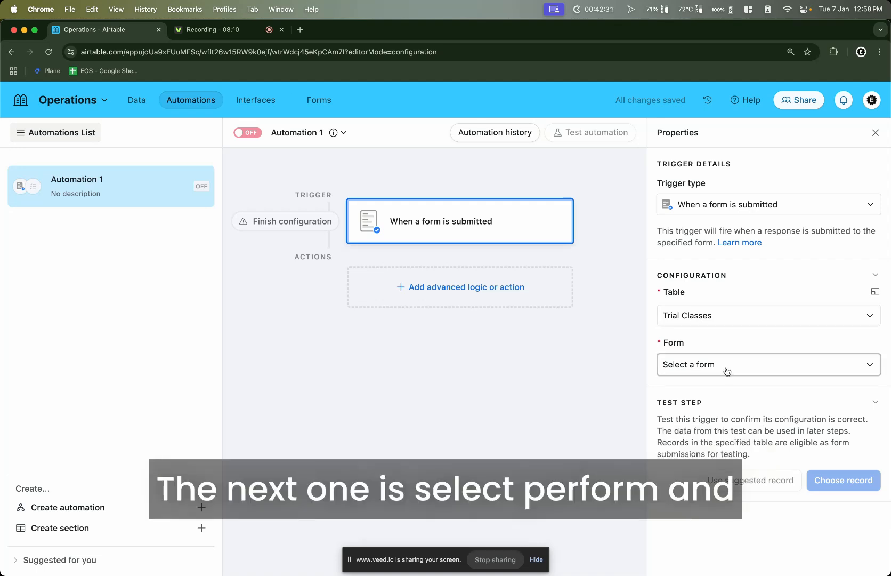
left_click(718, 367)
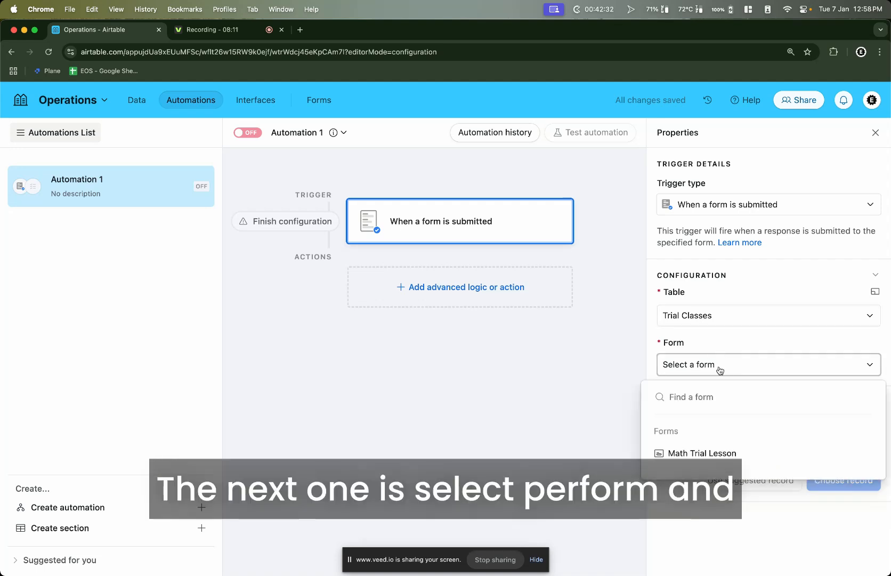
left_click(740, 457)
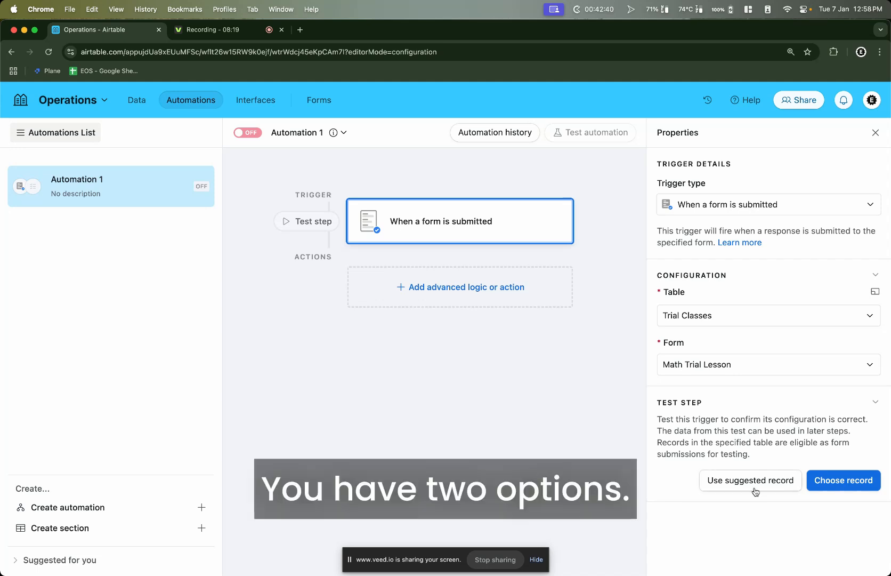
left_click(834, 479)
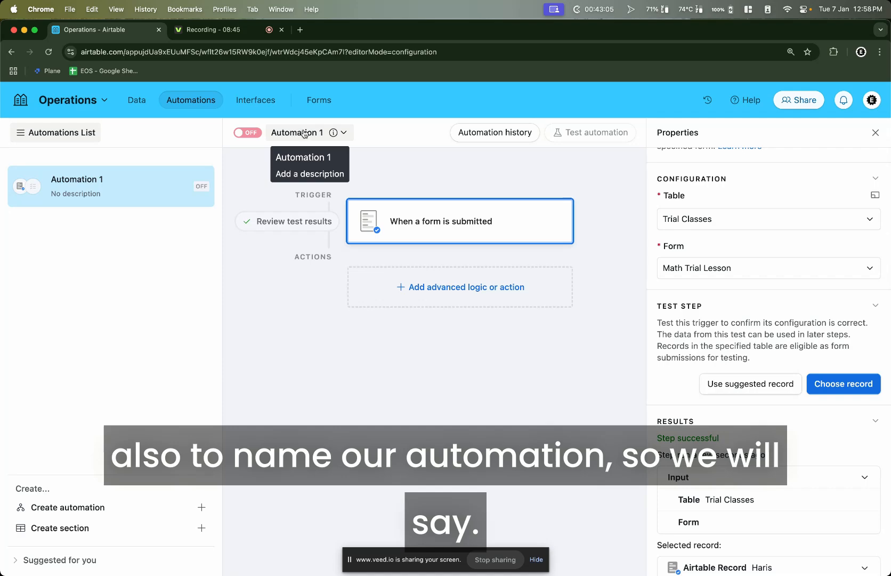
left_click(304, 132)
Rename the automation to 'When trial lesson submitted > Send noti'
type("When t")
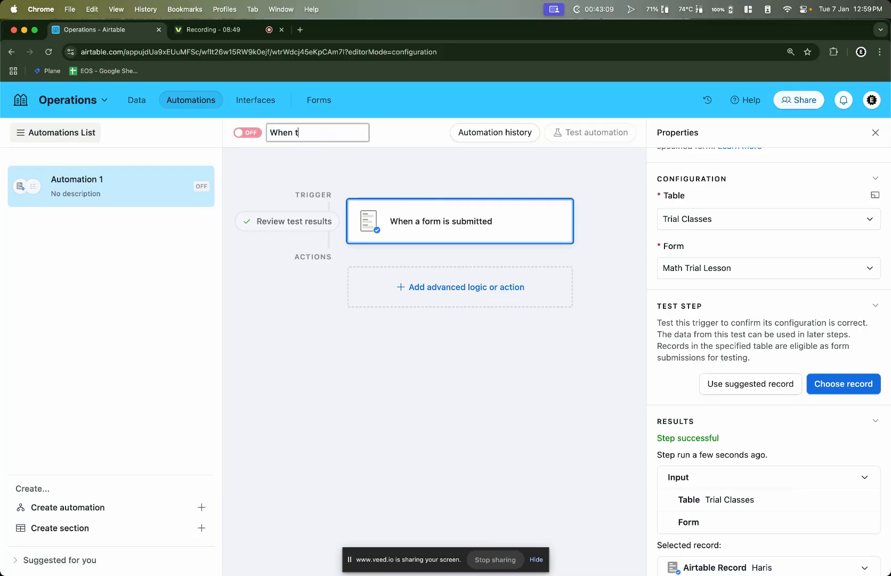
type("rial lesson sson submitted > Send")
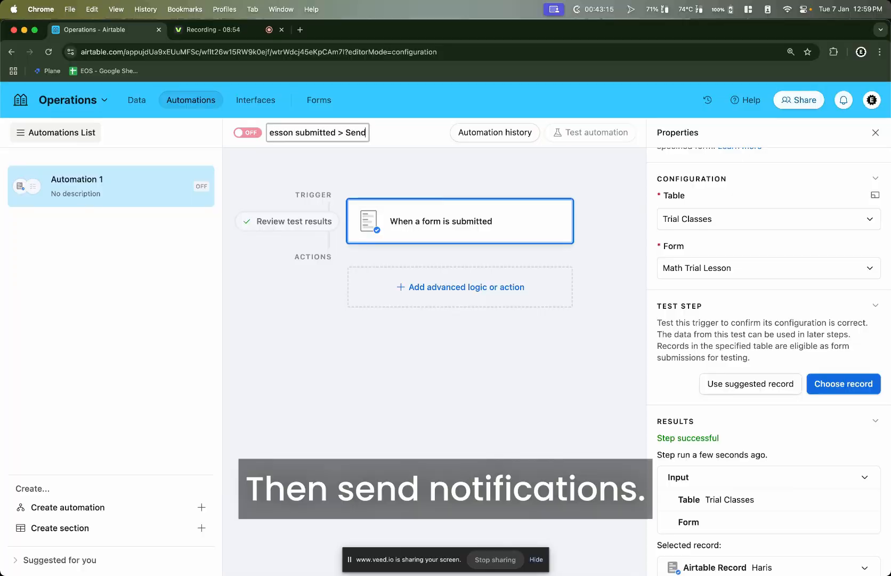
type(" noti")
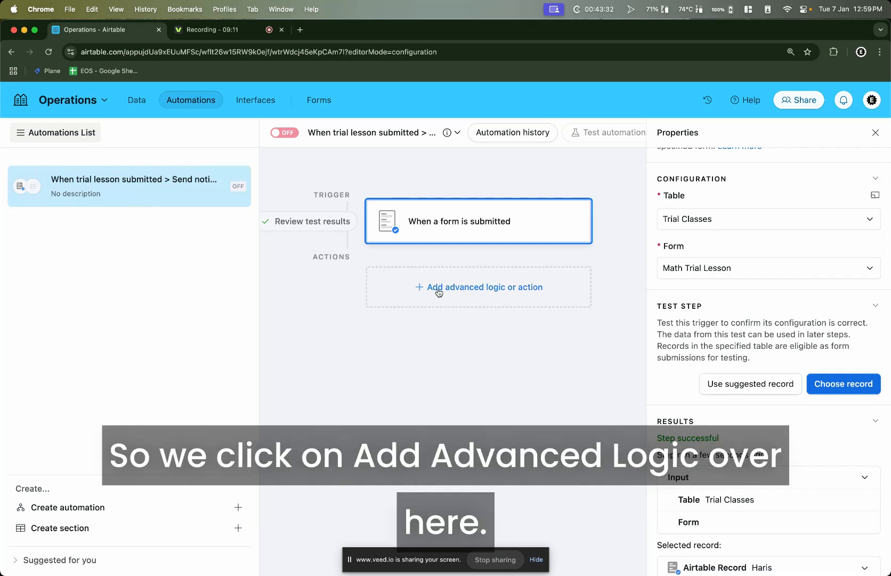
left_click(439, 293)
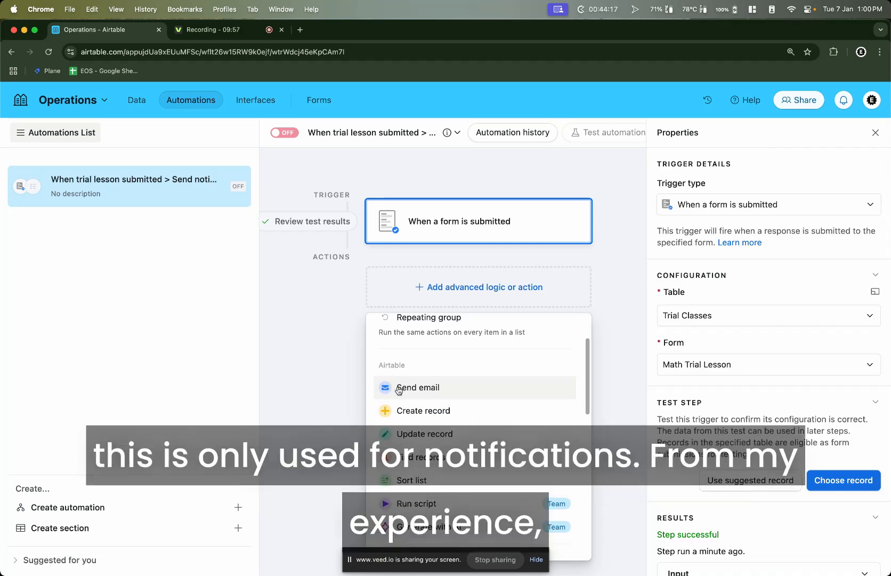
Add a Gmail 'Send email' action from the Integrations list after the trigger
scroll(408, 390, "down", 1)
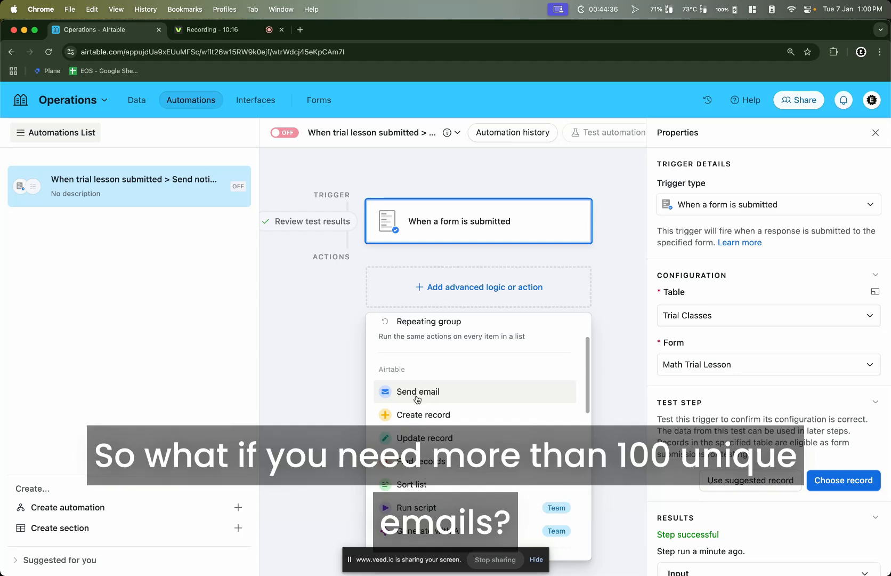
scroll(400, 379, "down", 3)
scroll(399, 378, "down", 3)
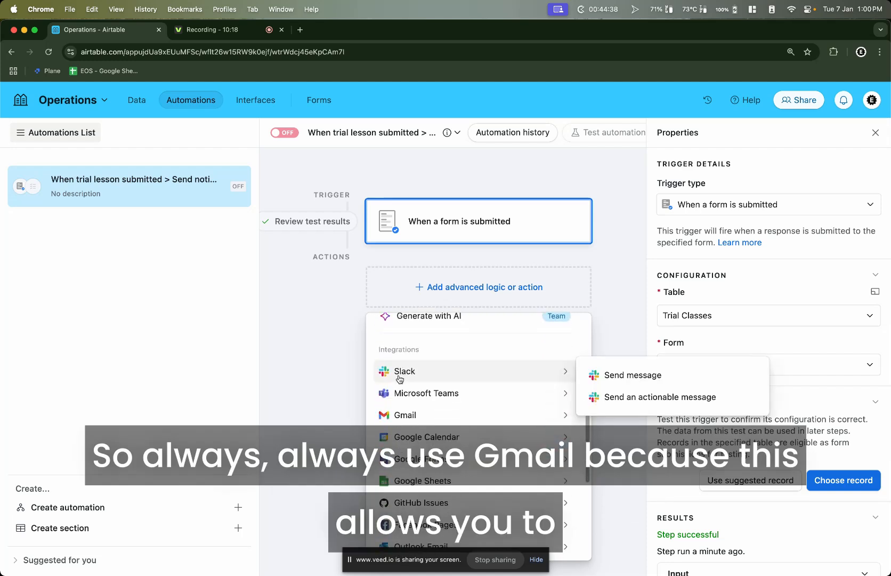
mouse_move(420, 418)
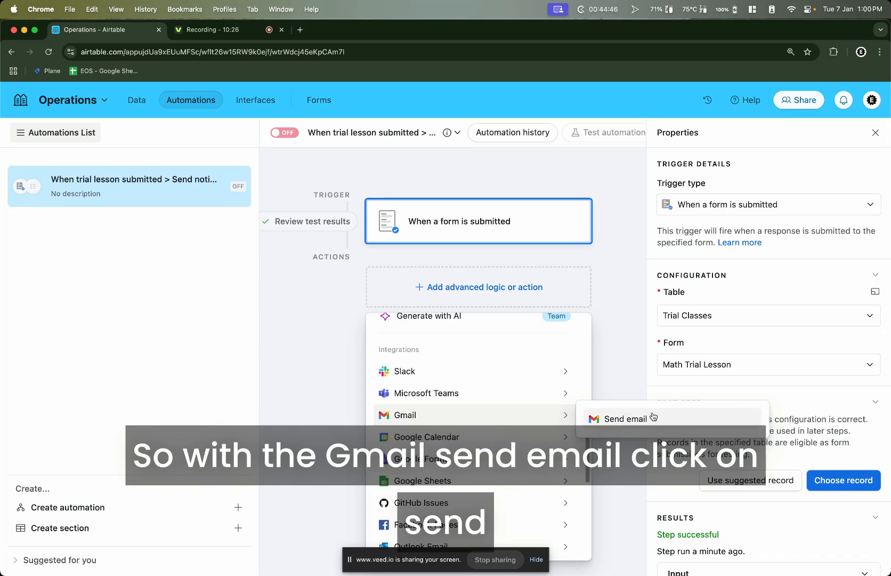
left_click(622, 419)
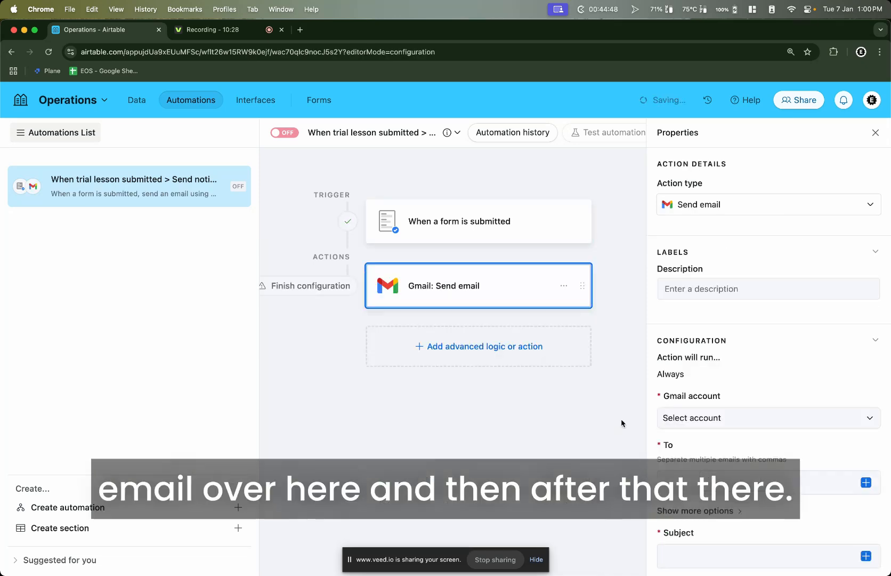
Select the existing connected Gmail account for the Send email action, cancelling a new sign-in
scroll(791, 305, "down", 5)
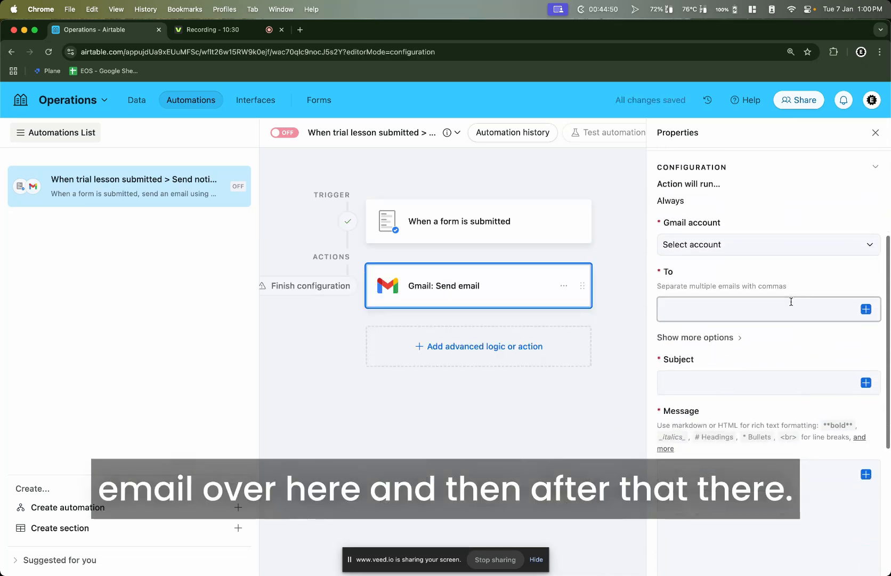
scroll(791, 304, "up", 5)
scroll(716, 285, "down", 3)
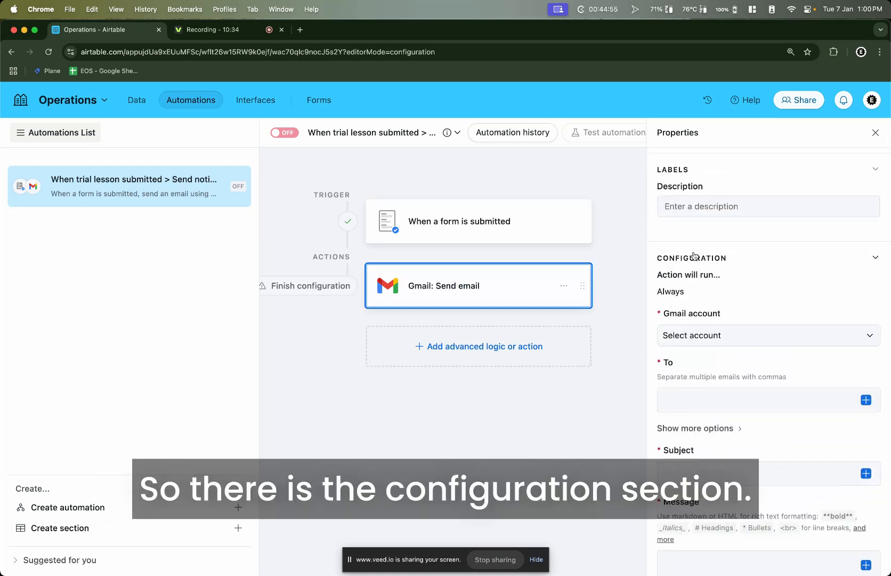
scroll(694, 256, "down", 1)
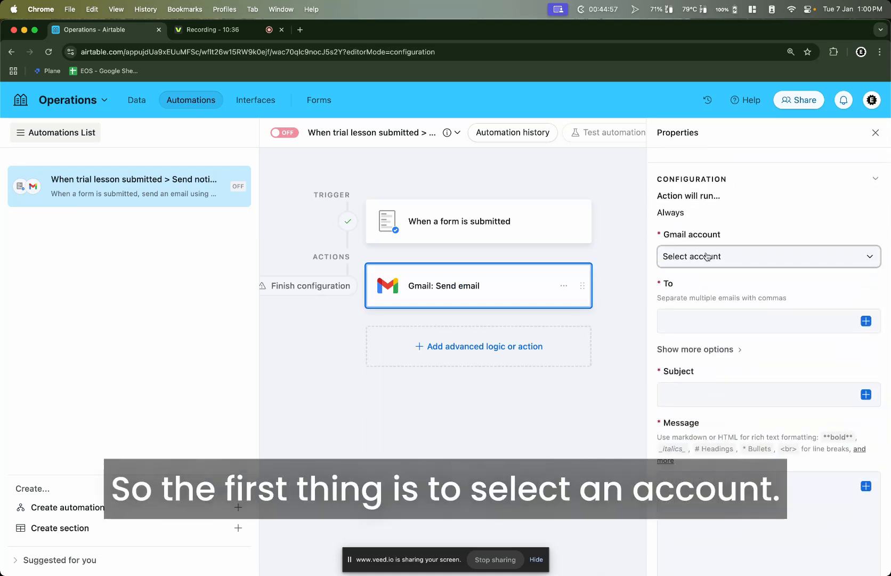
left_click(707, 257)
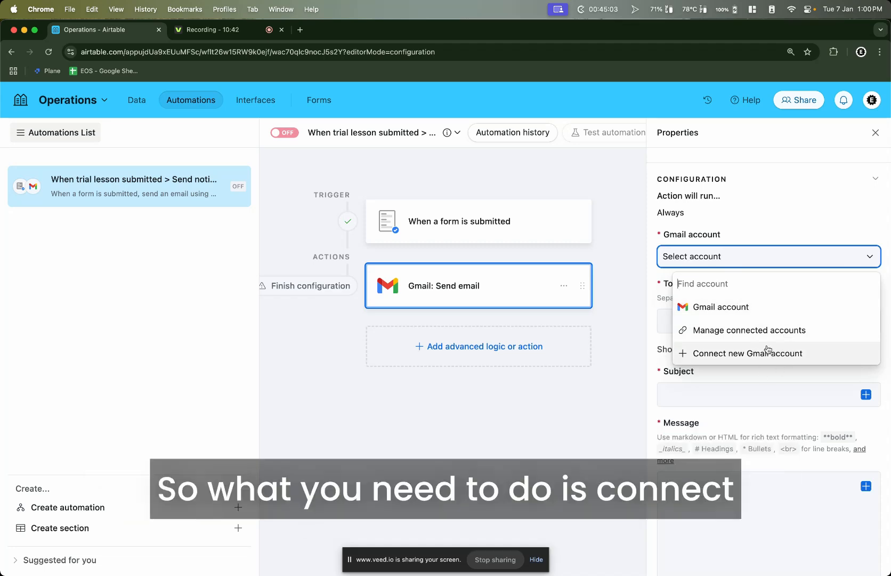
left_click(740, 353)
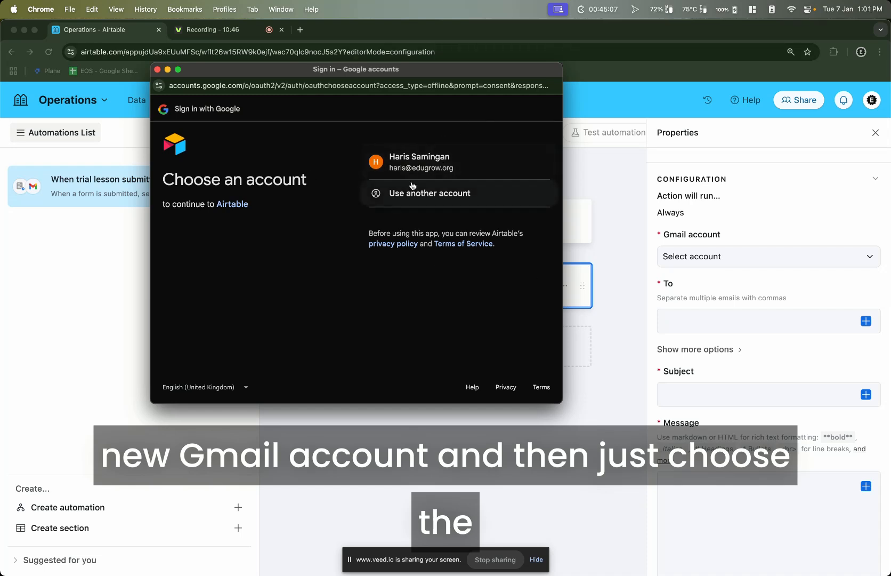
left_click(157, 69)
left_click(690, 257)
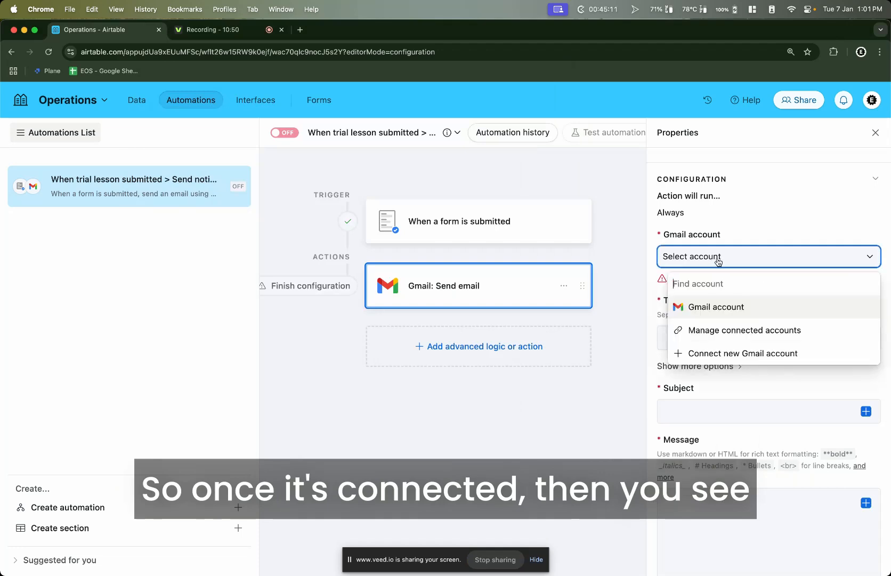
left_click(719, 311)
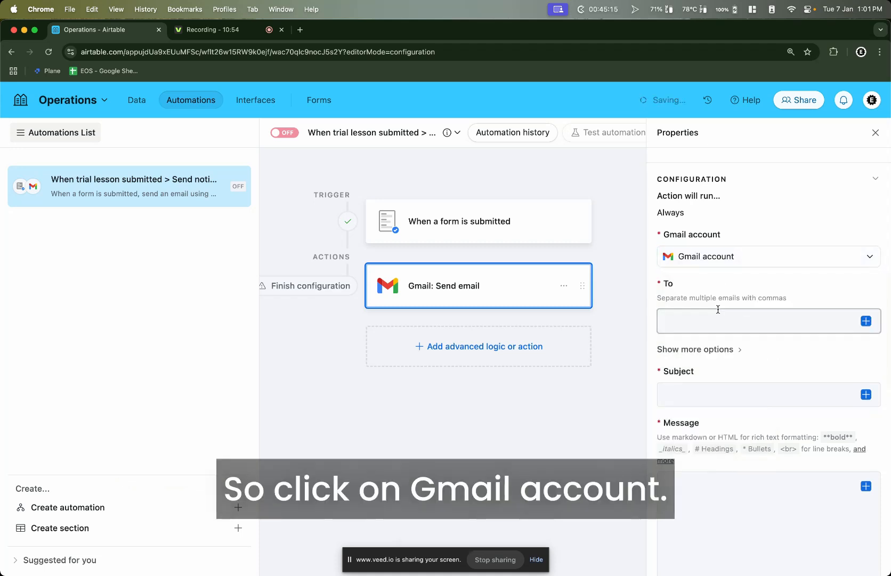
left_click(722, 326)
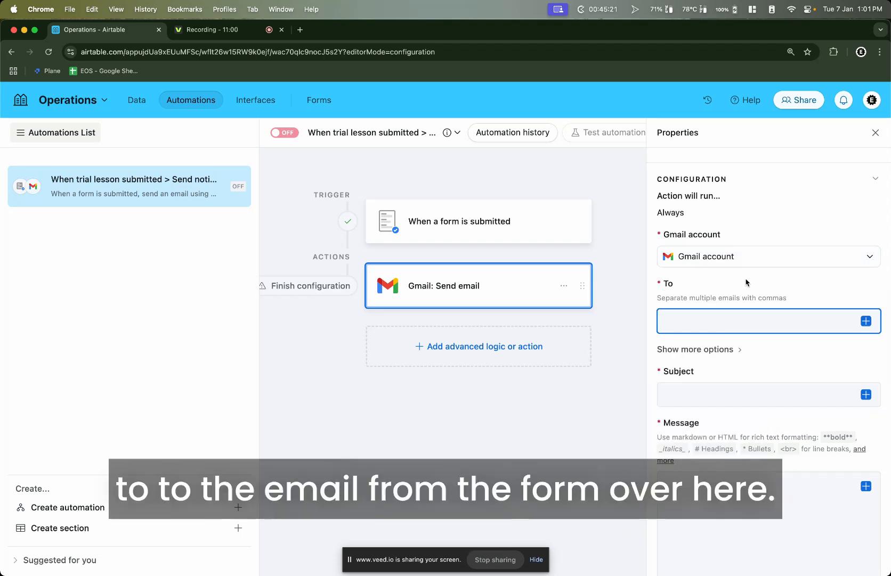
left_click(488, 221)
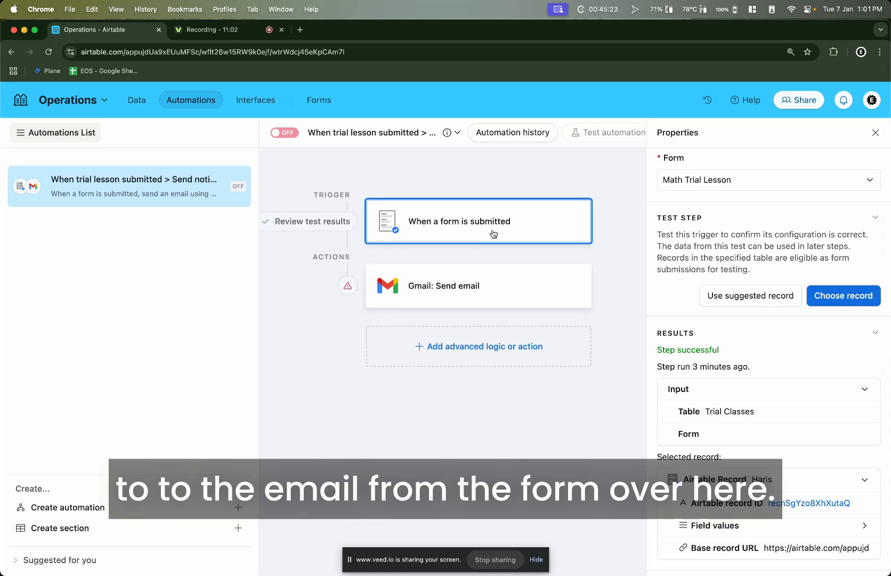
Set the email recipient to the submitted Email field
left_click(507, 286)
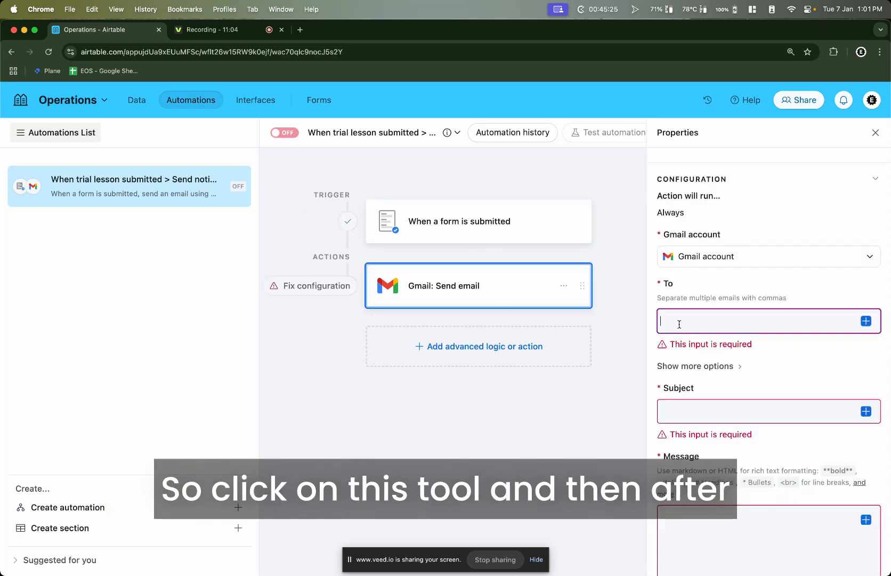
left_click(866, 321)
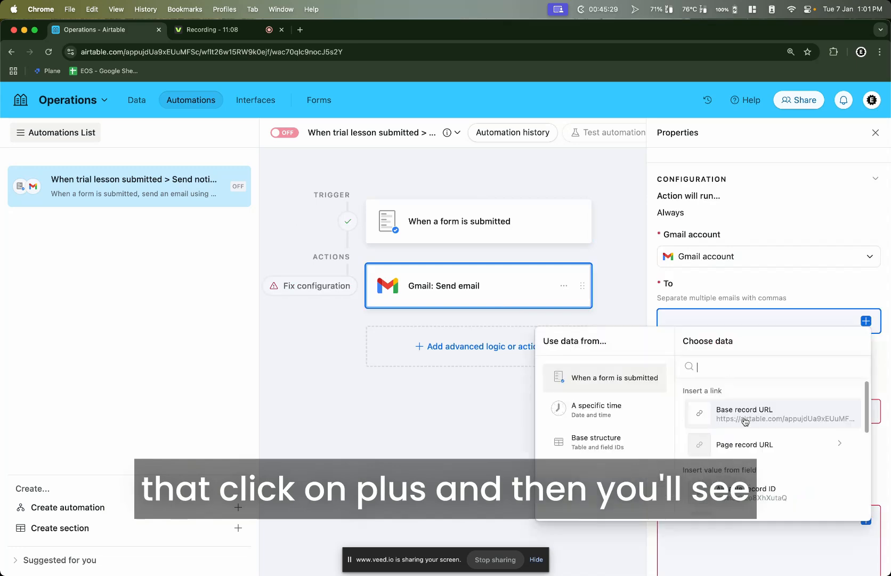
scroll(720, 411, "down", 3)
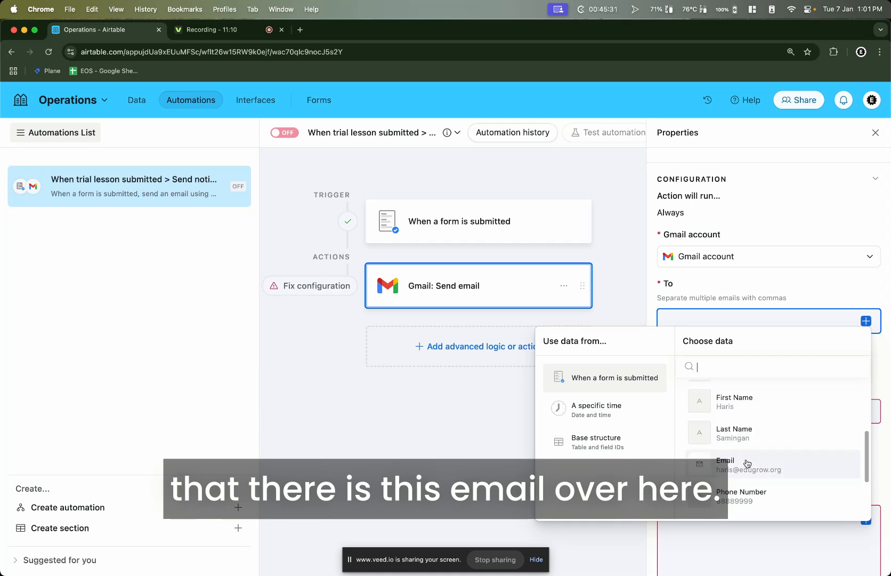
left_click(746, 462)
scroll(740, 336, "down", 2)
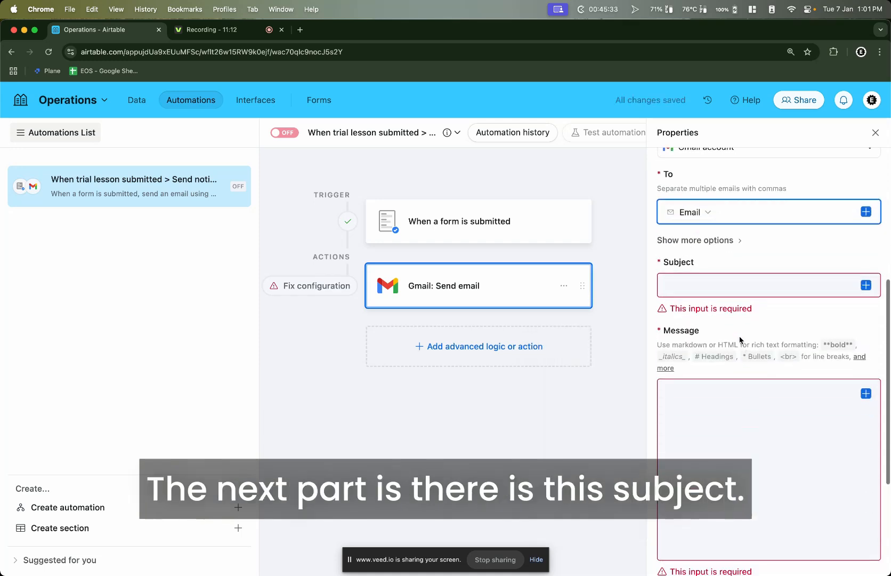
Set the subject to 'Congratulations on Sign Up for Math Trial Lesson'
left_click(692, 282)
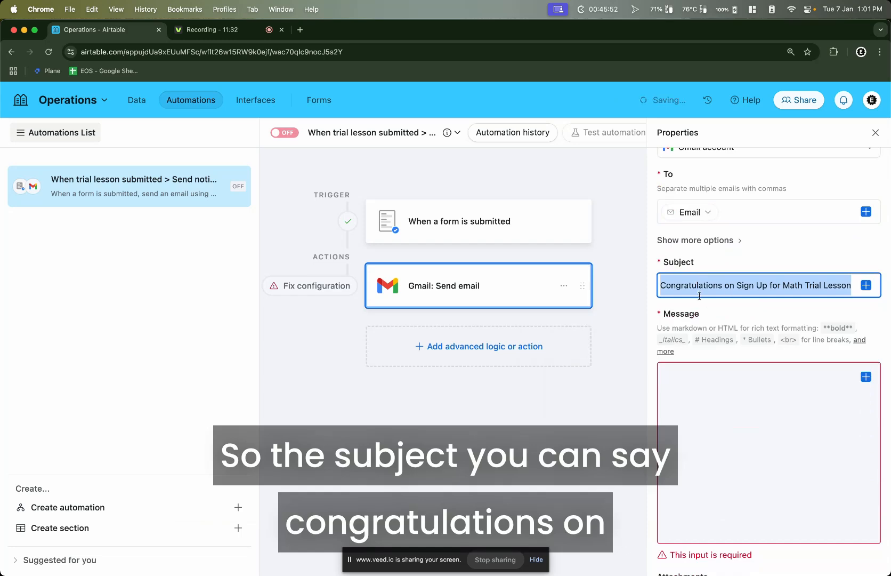
triple_click(686, 288)
left_click(777, 283)
triple_click(826, 288)
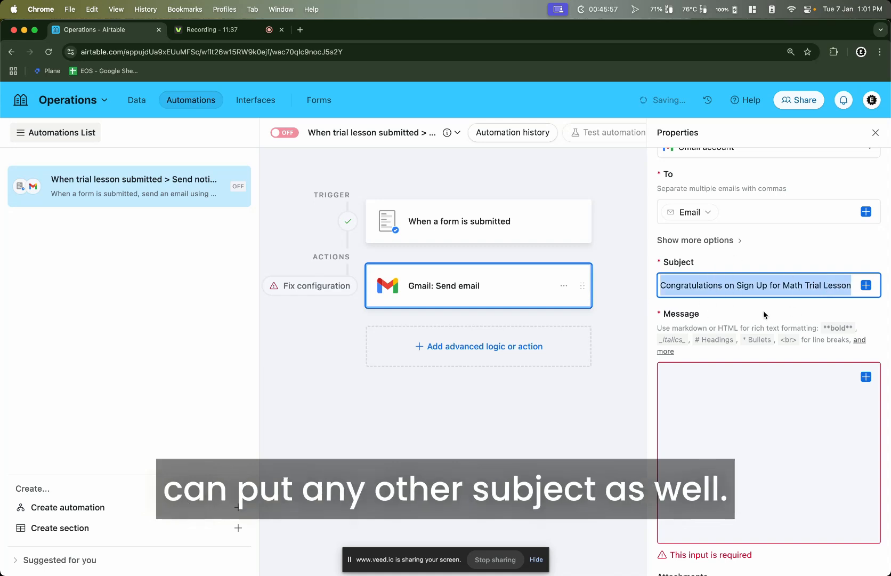
left_click(789, 385)
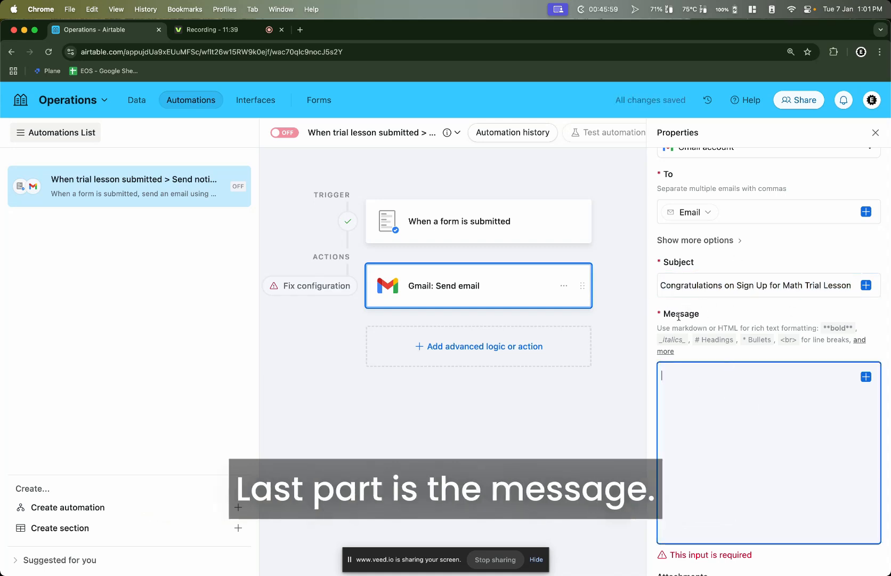
scroll(698, 400, "down", 2)
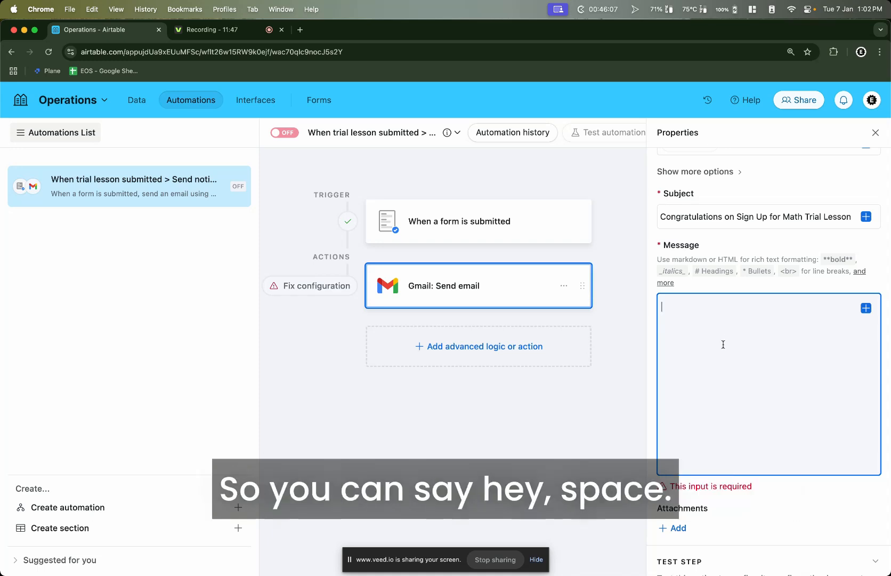
Begin the message with 'Hey [First Name],' using the inserted First Name field
type("Hey")
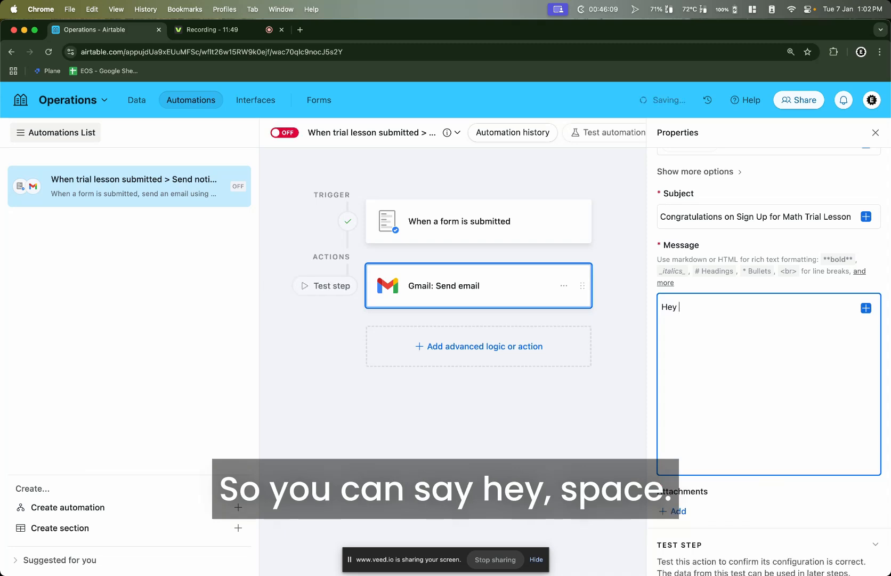
left_click(866, 309)
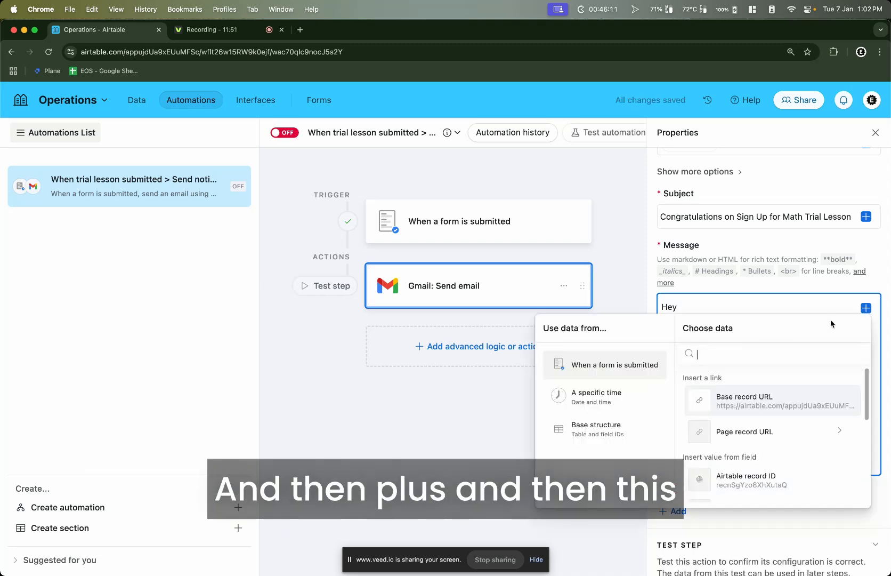
scroll(758, 421, "down", 3)
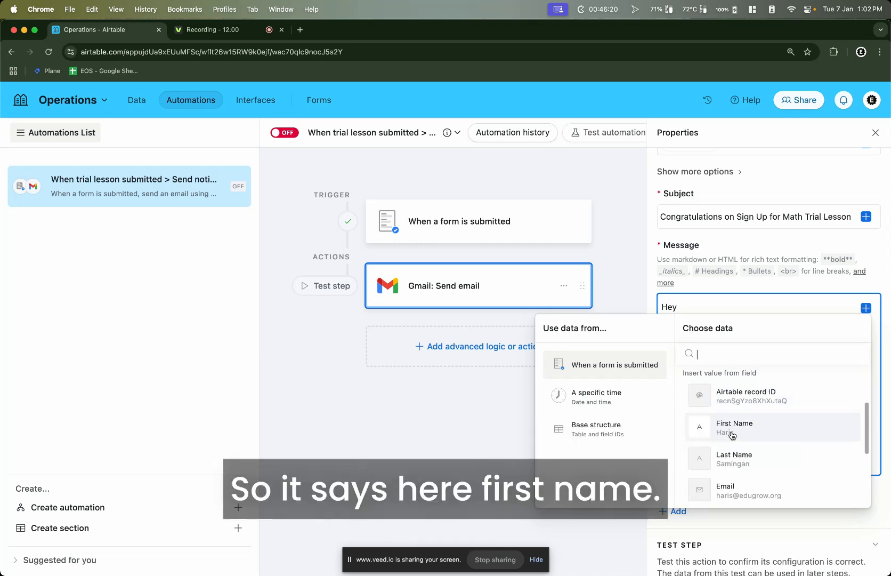
left_click(733, 433)
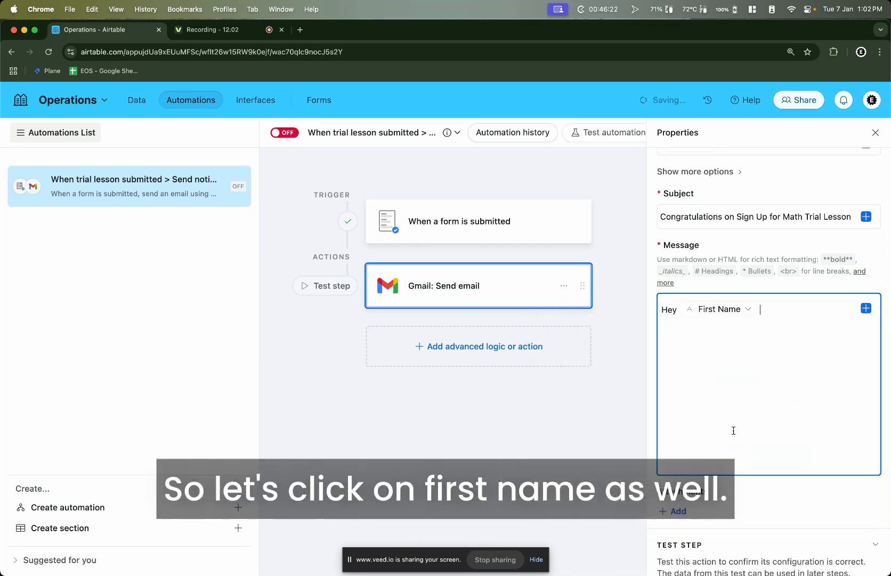
type(",")
key("Return")
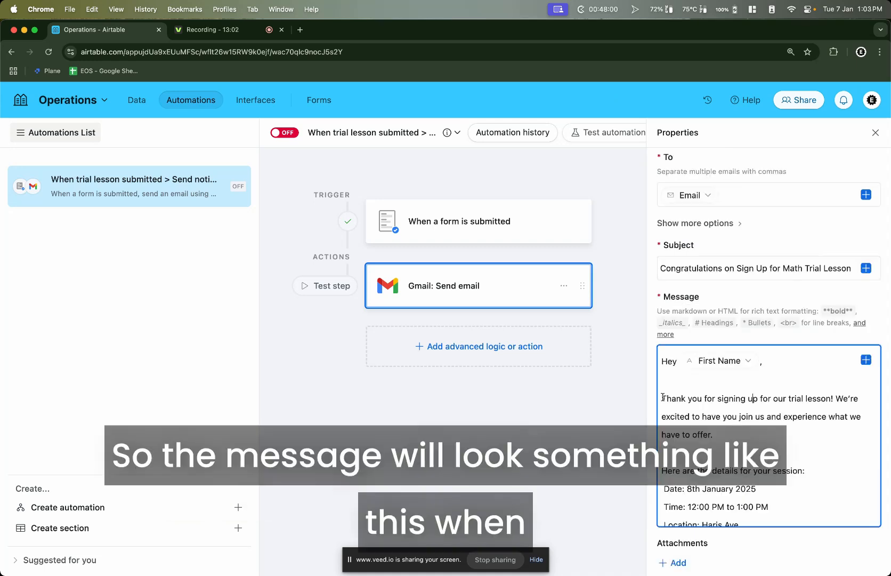
Go over the thank-you note and the session date, time and location in the message body
left_click_drag(662, 397, 730, 515)
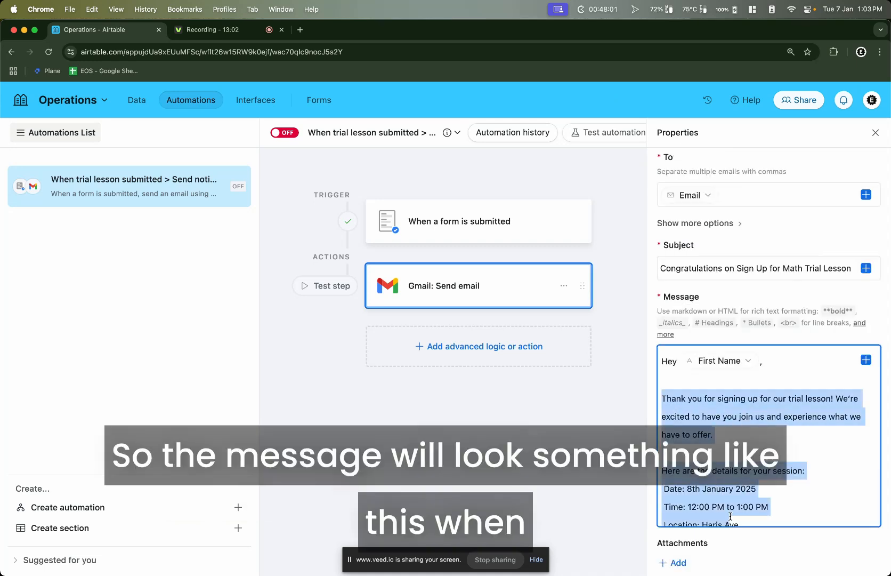
left_click(724, 429)
left_click_drag(717, 399, 850, 400)
scroll(761, 405, "down", 3)
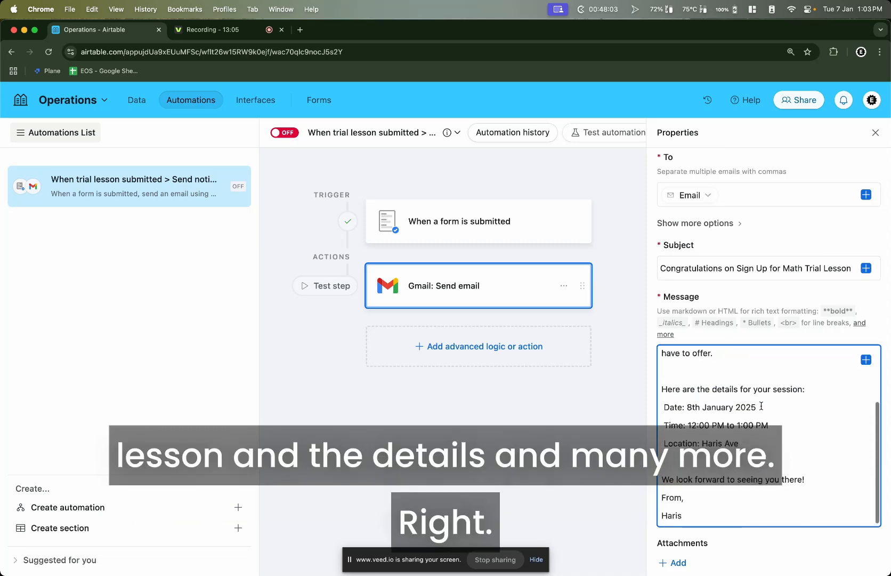
left_click_drag(675, 387, 709, 443)
left_click_drag(692, 519, 656, 386)
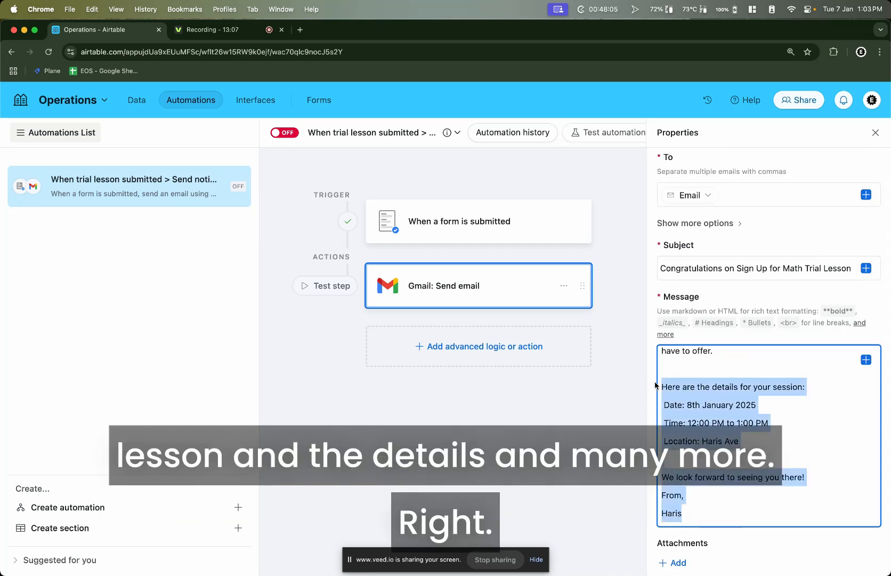
scroll(731, 416, "up", 3)
left_click(743, 416)
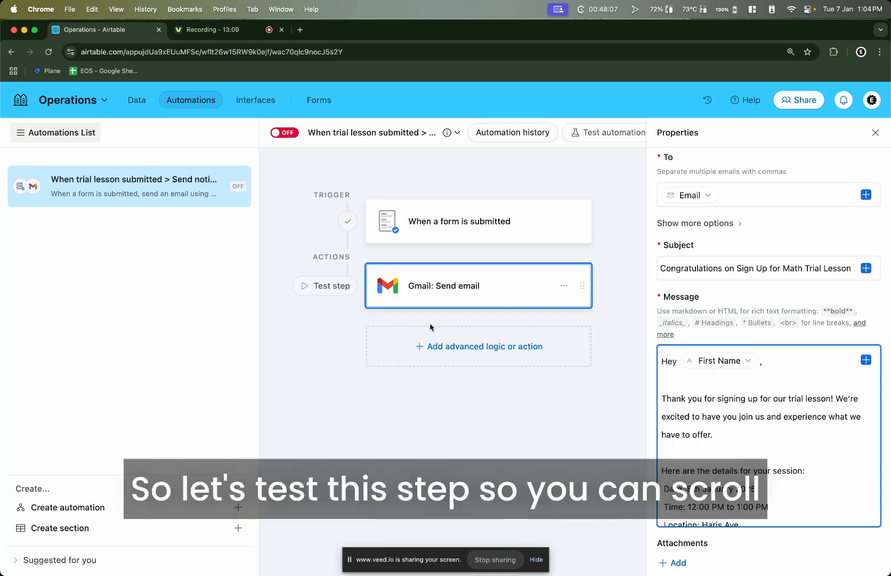
Preview the generated email greeting the test record by first name, then set the Gmail step's test to run as configured
scroll(838, 288, "down", 4)
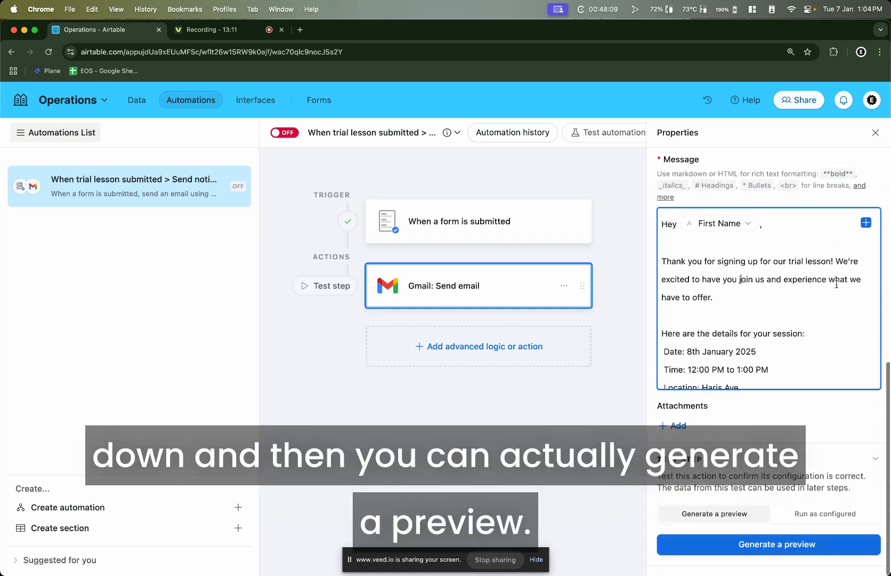
left_click(729, 553)
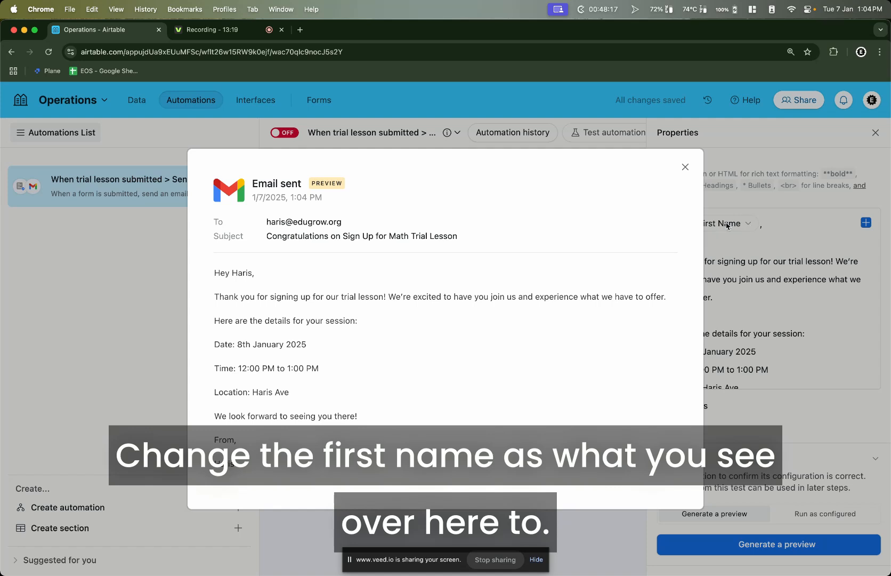
double_click(237, 271)
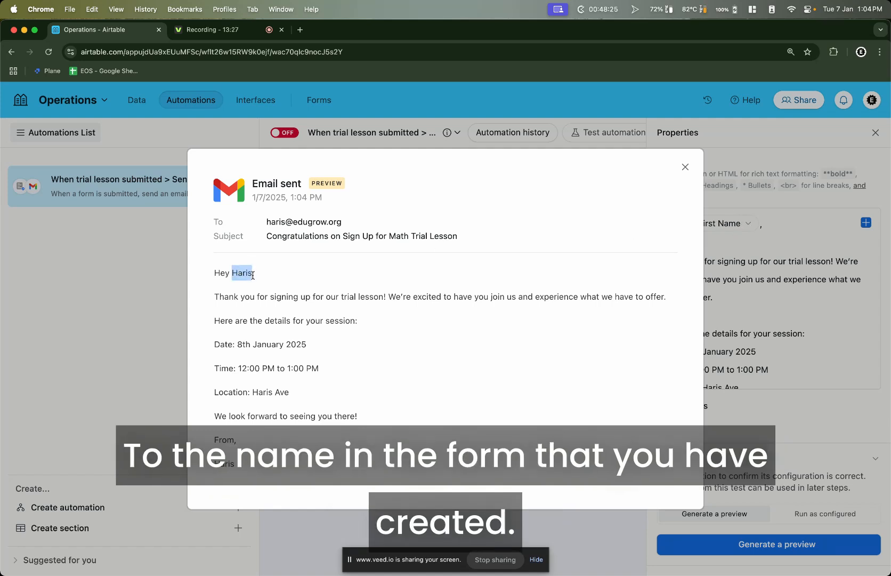
left_click(769, 289)
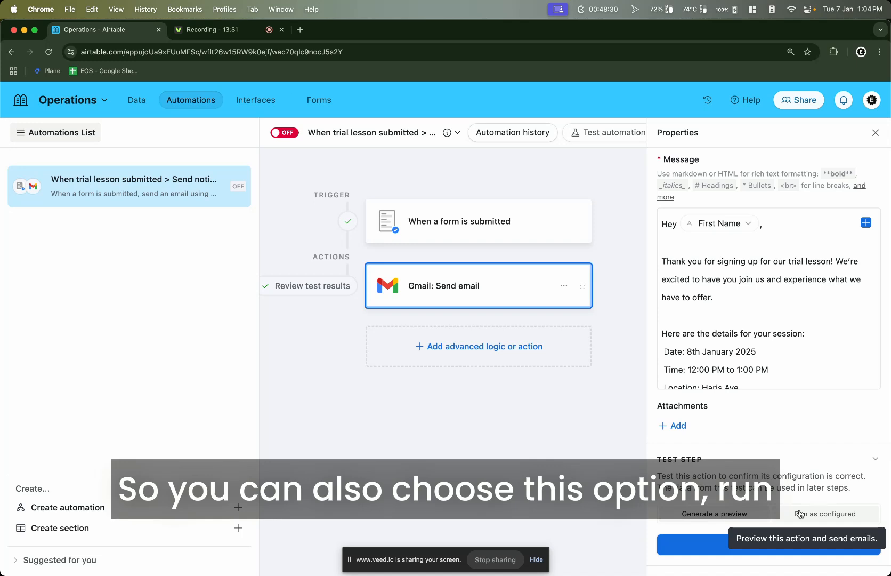
left_click(799, 513)
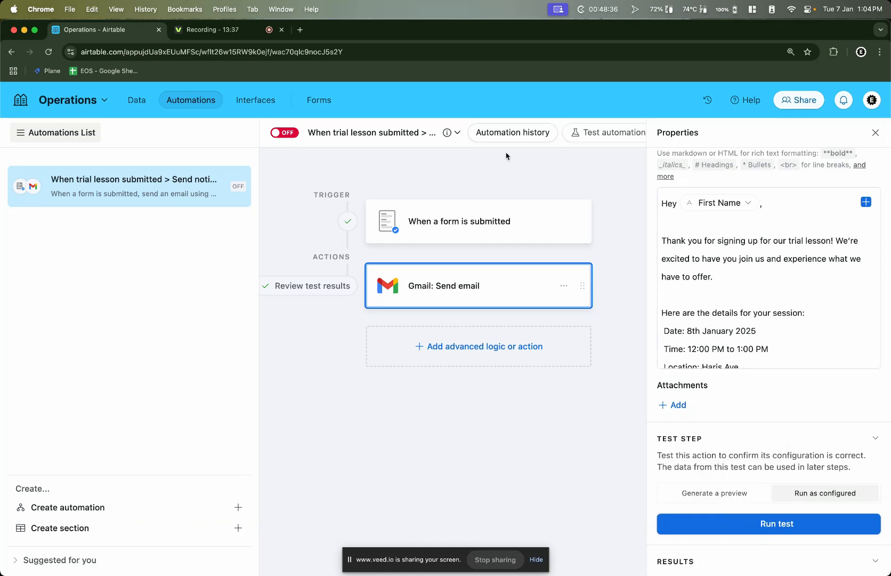
left_click(494, 202)
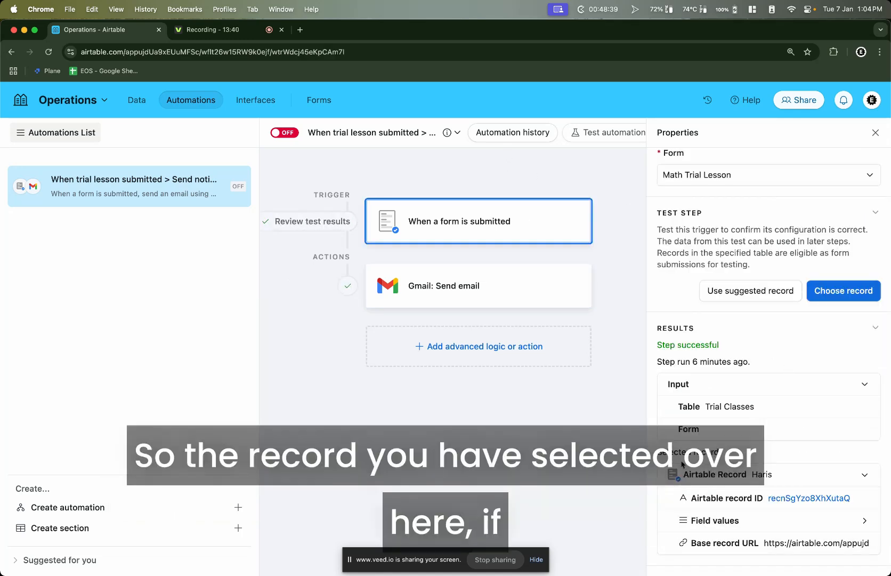
Check the trigger's sample record, then run the Gmail: Send email test and review the sent message's recipient and body
left_click(825, 530)
scroll(826, 530, "down", 3)
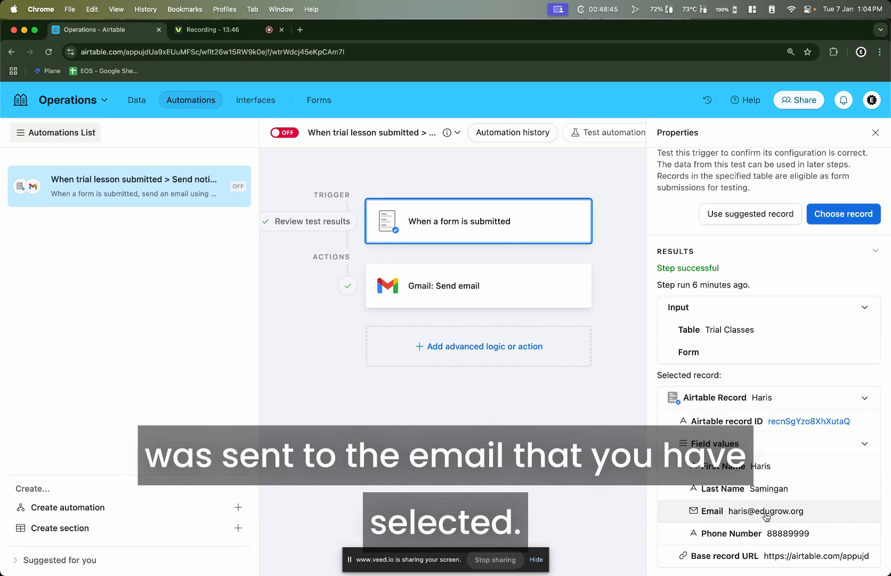
left_click(498, 287)
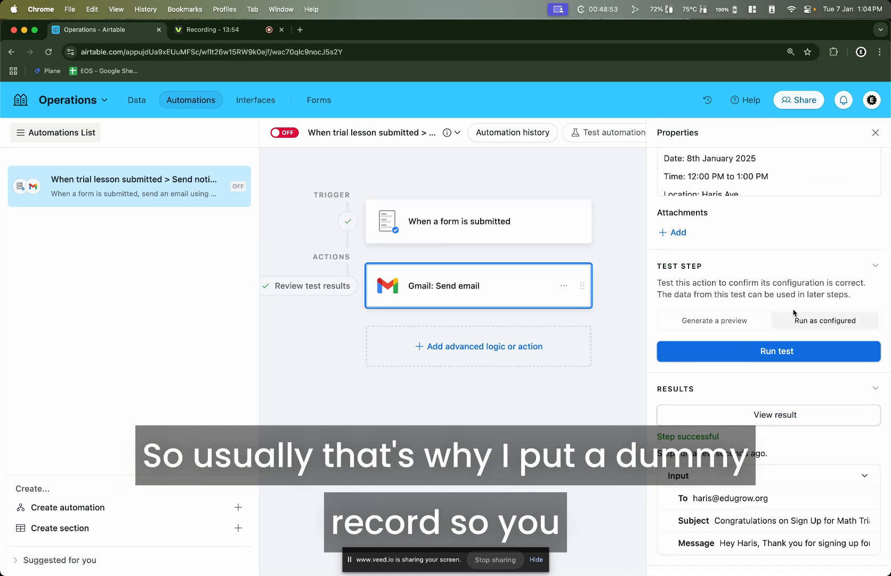
left_click(772, 350)
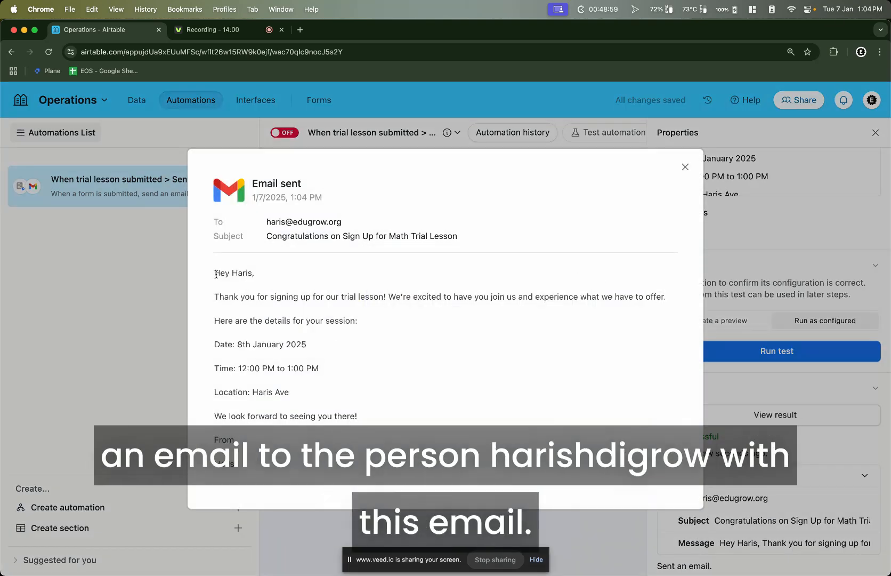
left_click_drag(268, 223, 384, 228)
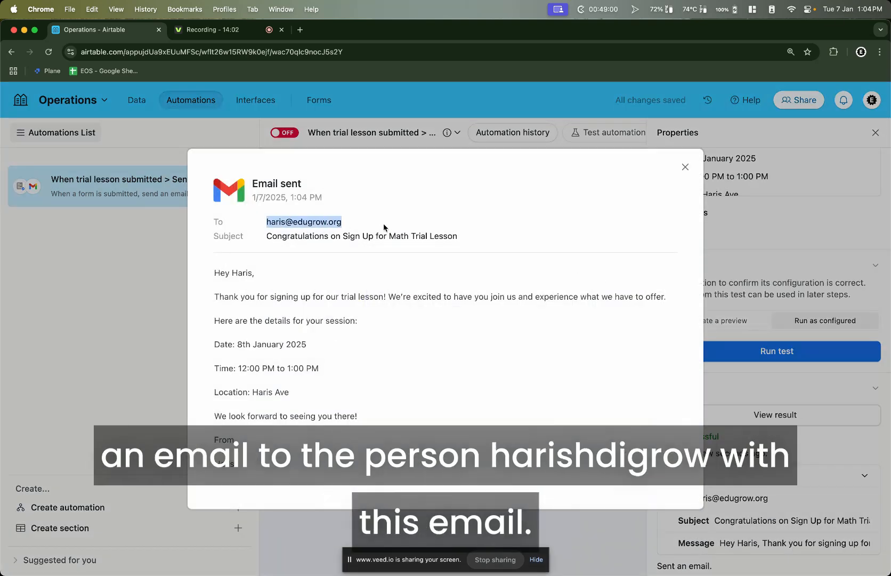
left_click(209, 273)
key("super+a")
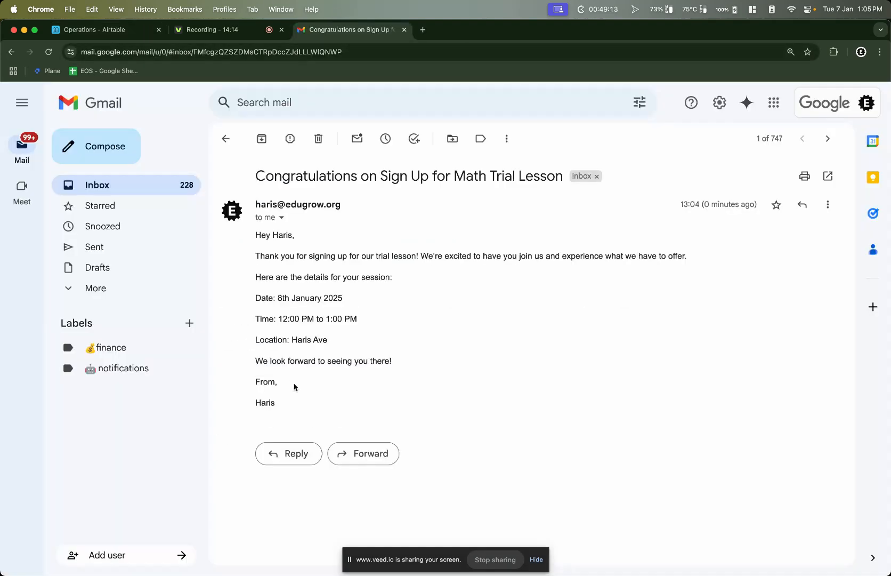
Review the body of the received 'Congratulations on Sign Up for Math Trial Lesson' email in Gmail
left_click_drag(294, 411, 255, 238)
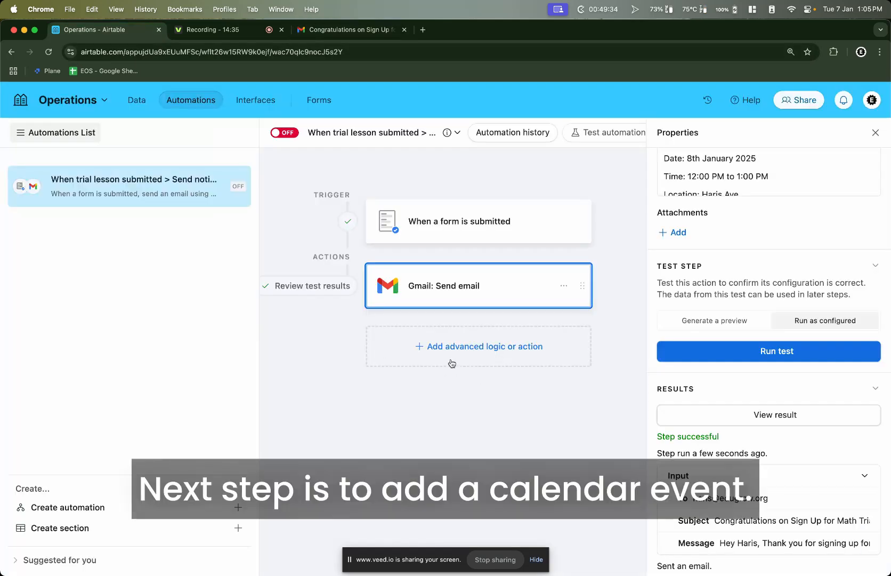
Add a Google Calendar: Create event action below the Gmail: Send email step
left_click(442, 355)
scroll(446, 343, "down", 8)
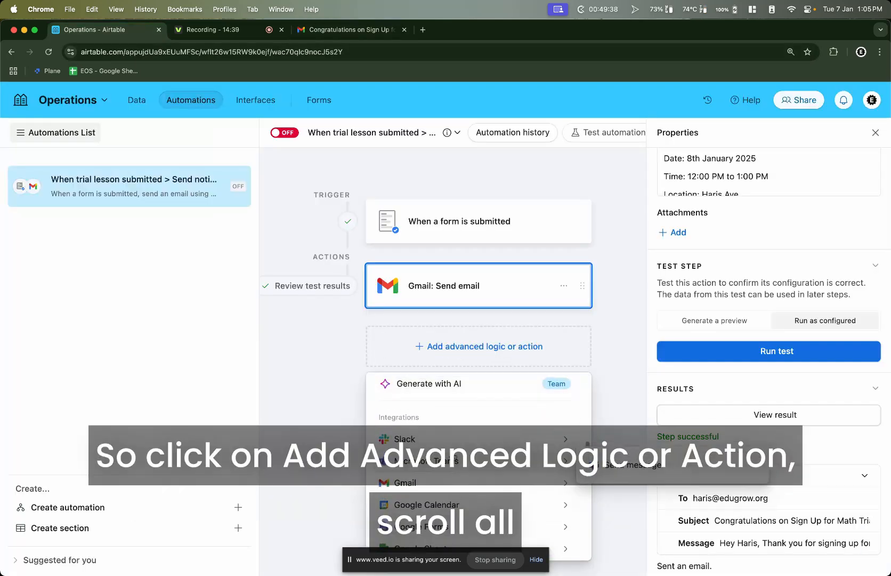
scroll(482, 397, "down", 1)
mouse_move(453, 457)
scroll(453, 457, "down", 1)
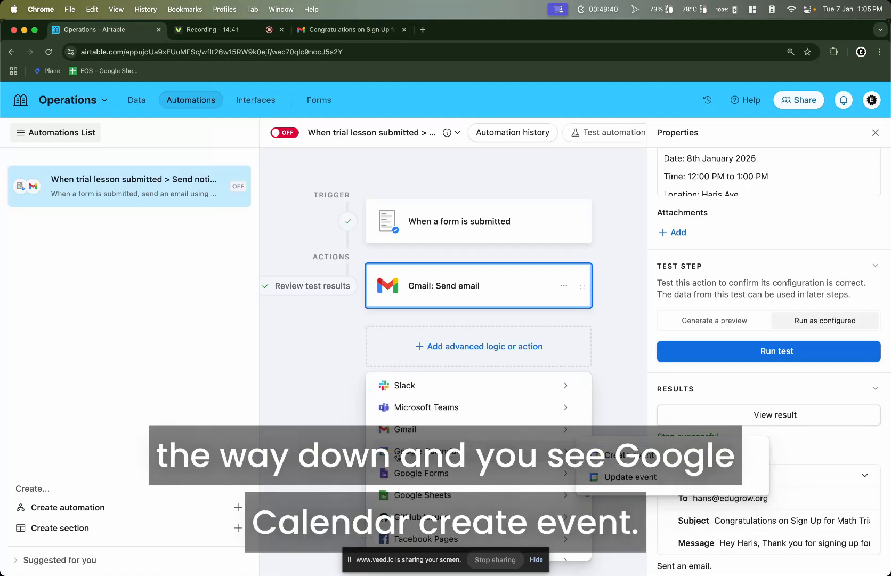
left_click(606, 456)
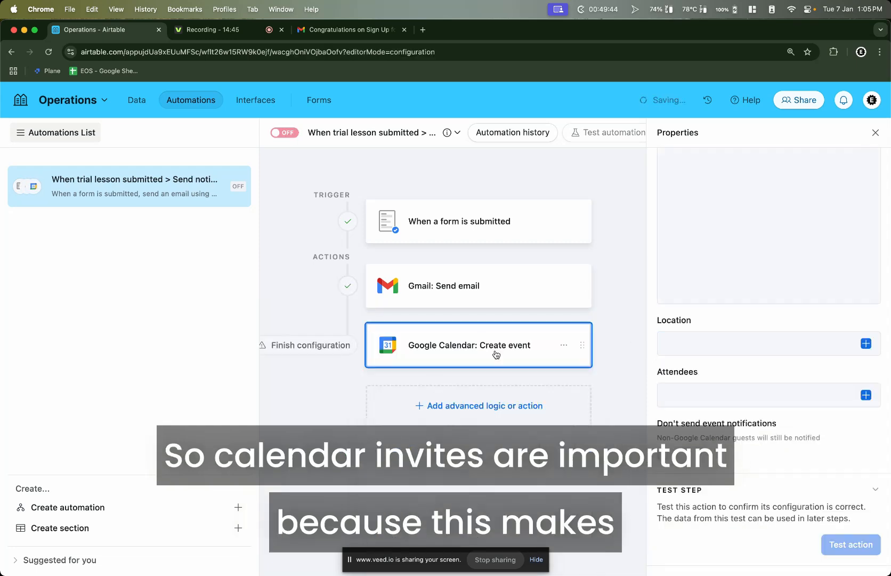
scroll(800, 293, "up", 10)
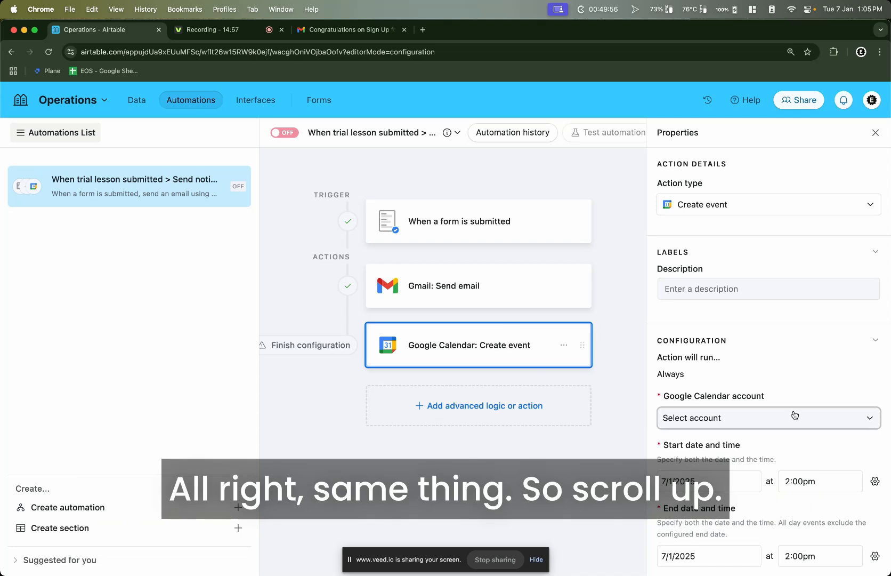
scroll(794, 415, "down", 5)
Cancel a new-account sign-in and select the existing Google Calendar account for the Create event step
scroll(794, 415, "up", 5)
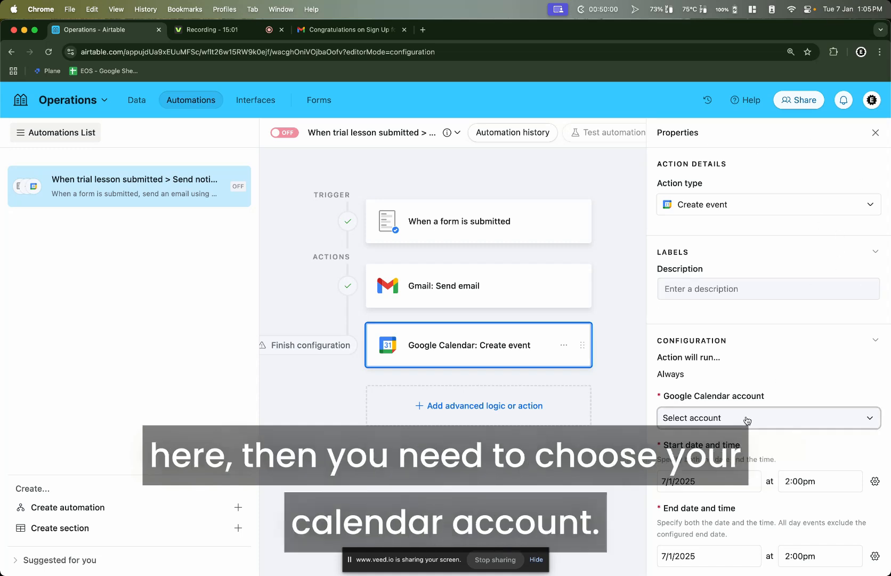
left_click(708, 420)
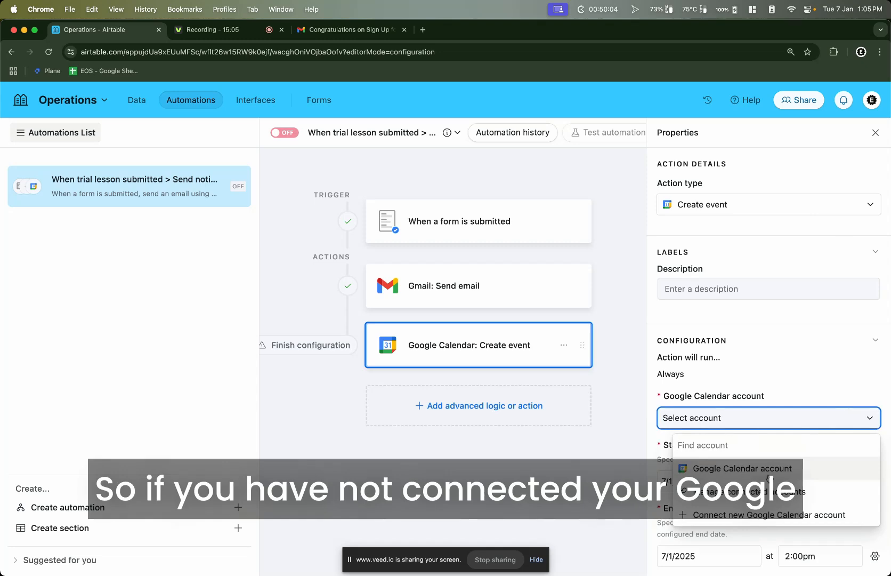
scroll(842, 422, "down", 3)
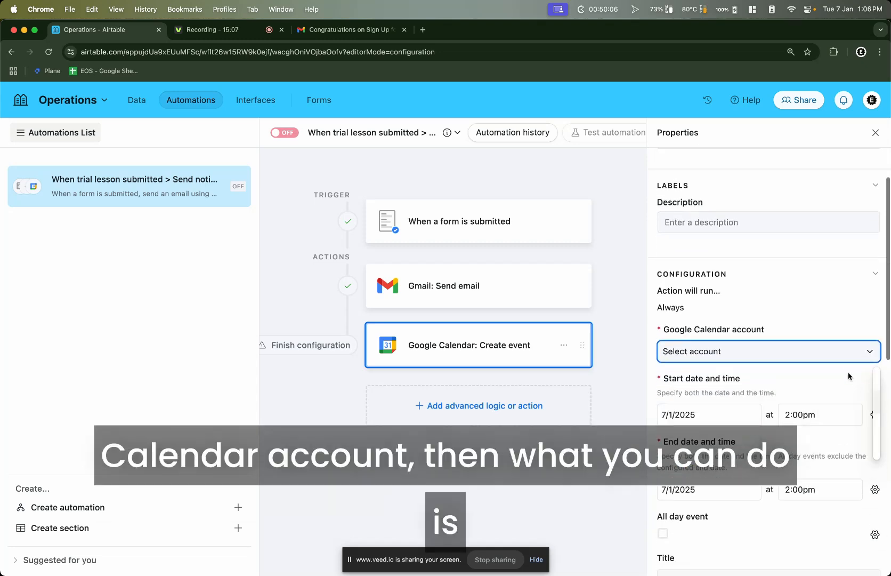
left_click(850, 355)
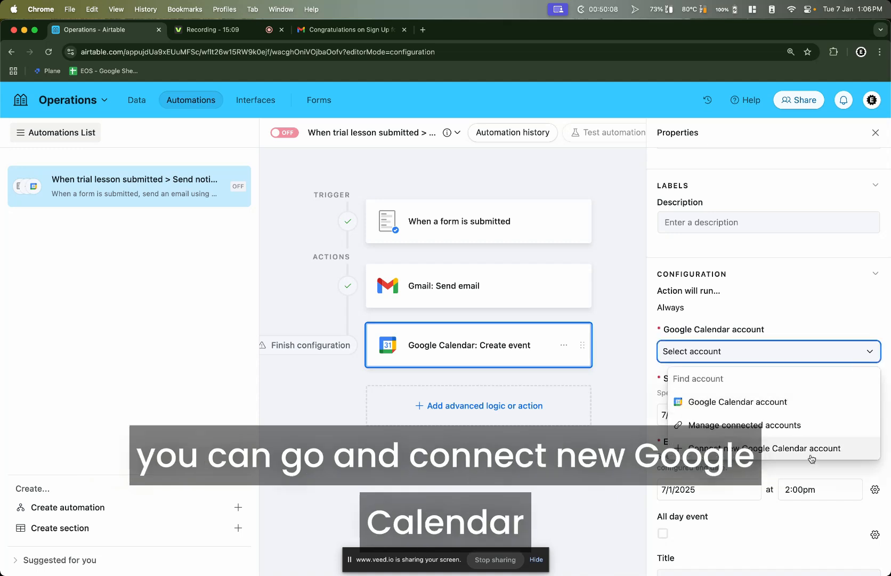
left_click(812, 453)
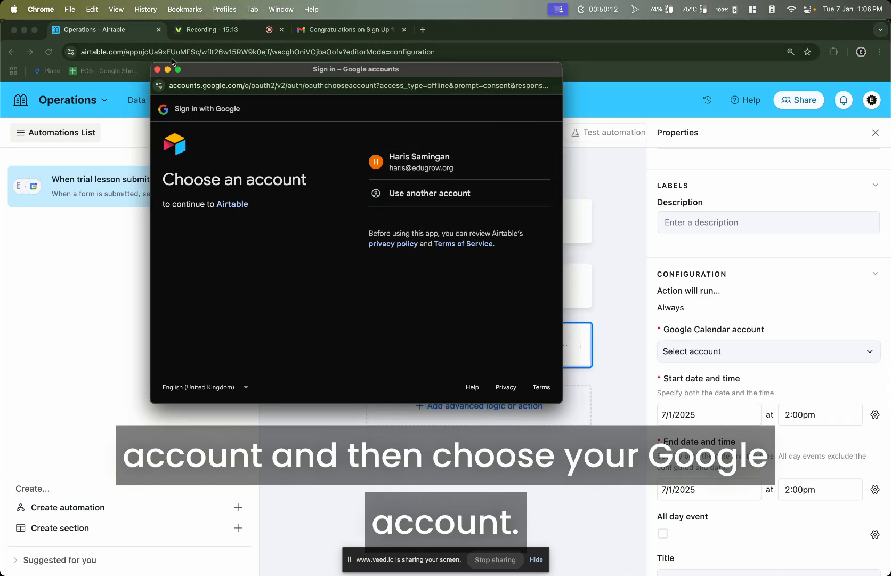
left_click(157, 70)
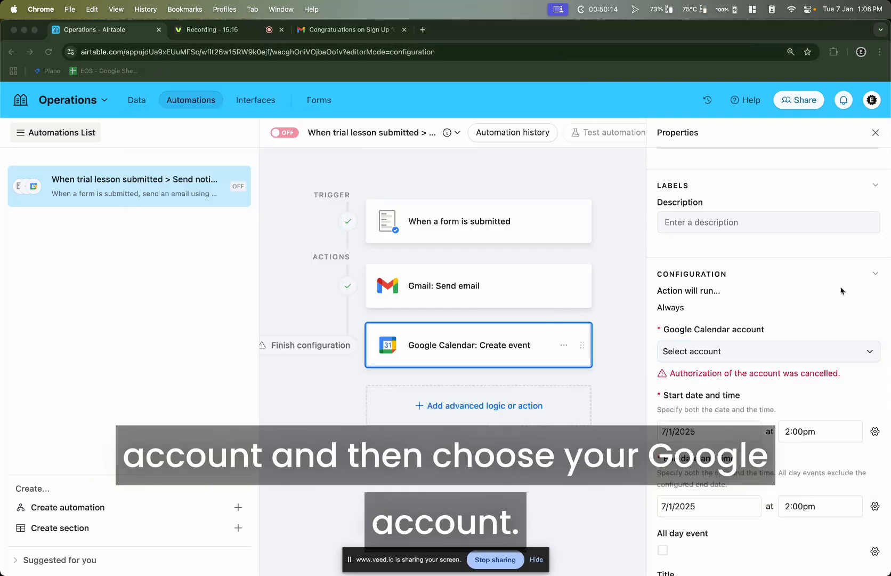
left_click(828, 352)
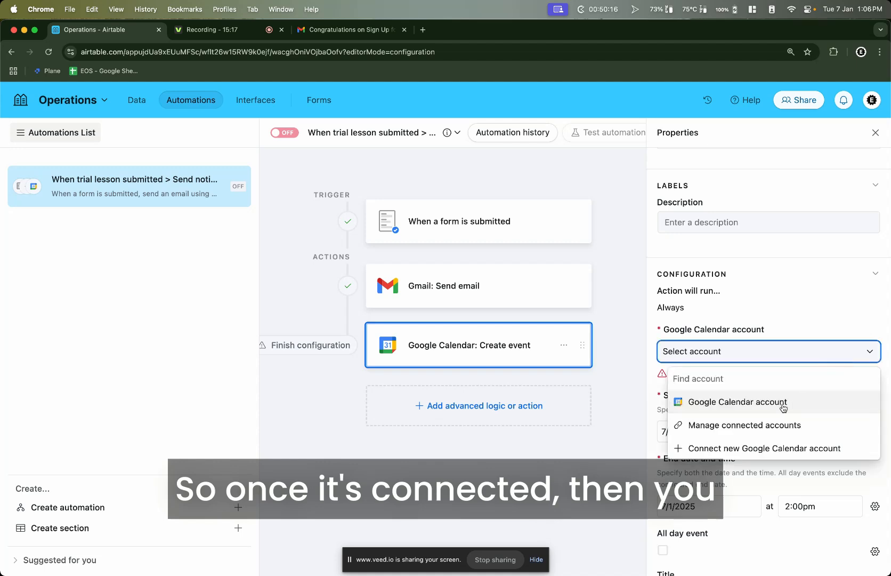
left_click(744, 403)
scroll(741, 320, "down", 5)
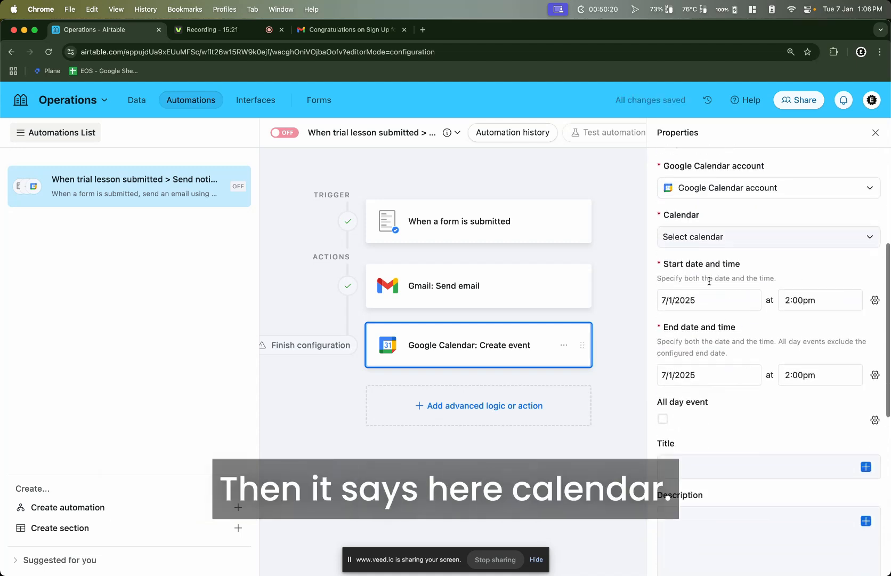
Put the event in the EduGrow calendar on 8/1/2025 from 12:00pm to 1:00pm
left_click(669, 237)
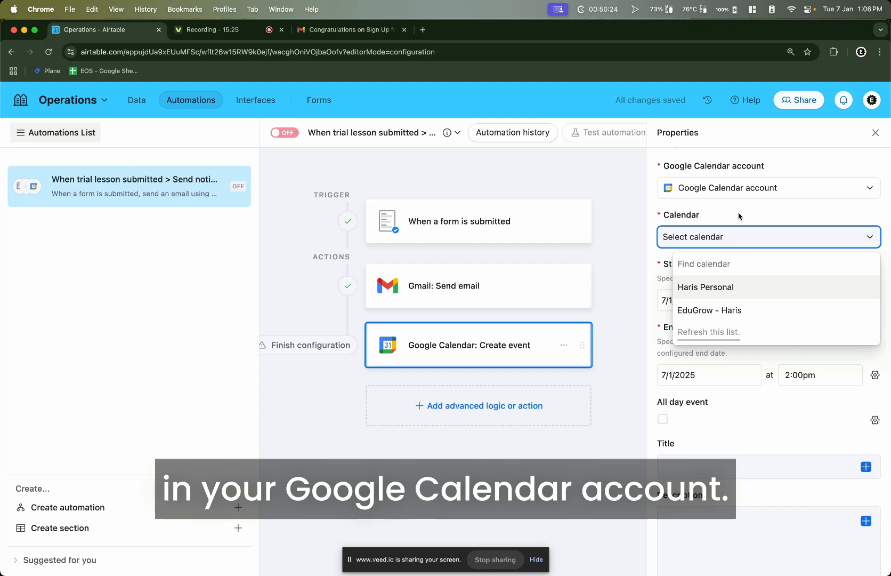
left_click(724, 316)
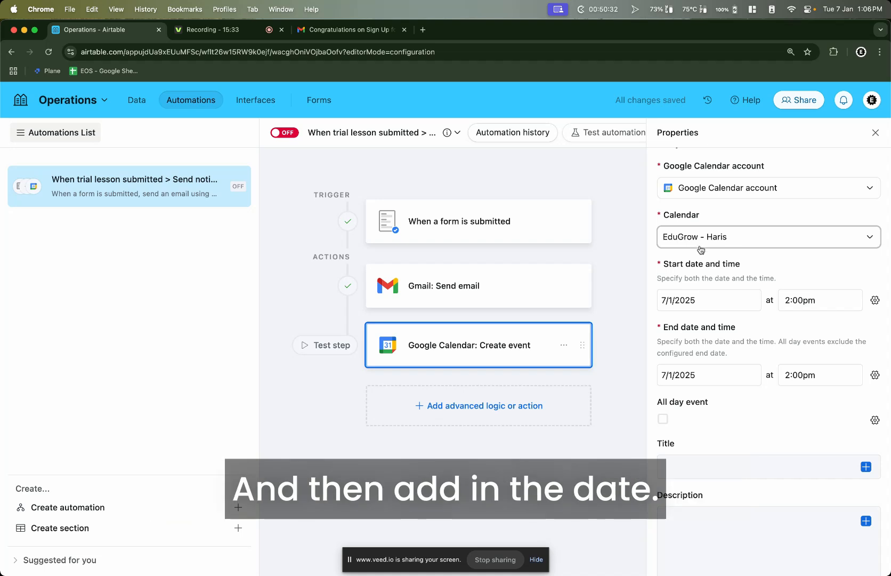
left_click(675, 302)
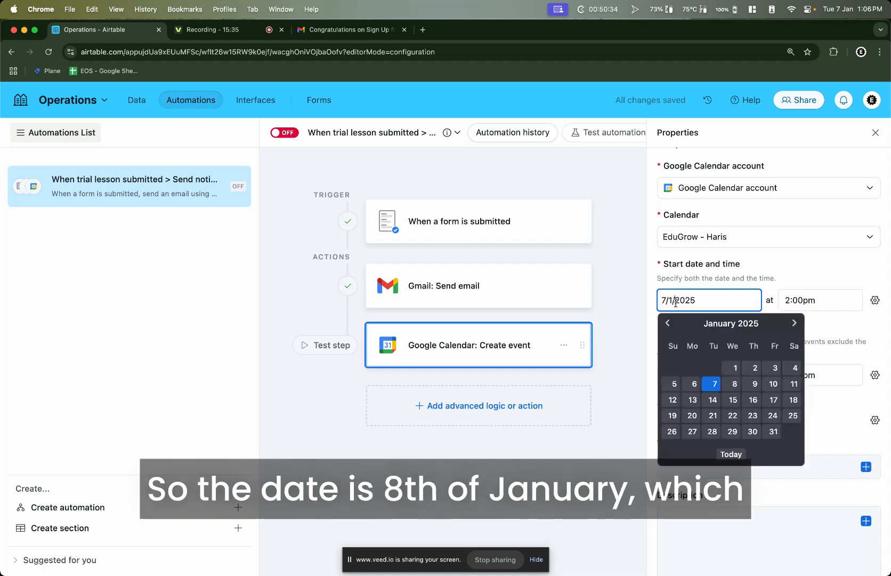
left_click(735, 382)
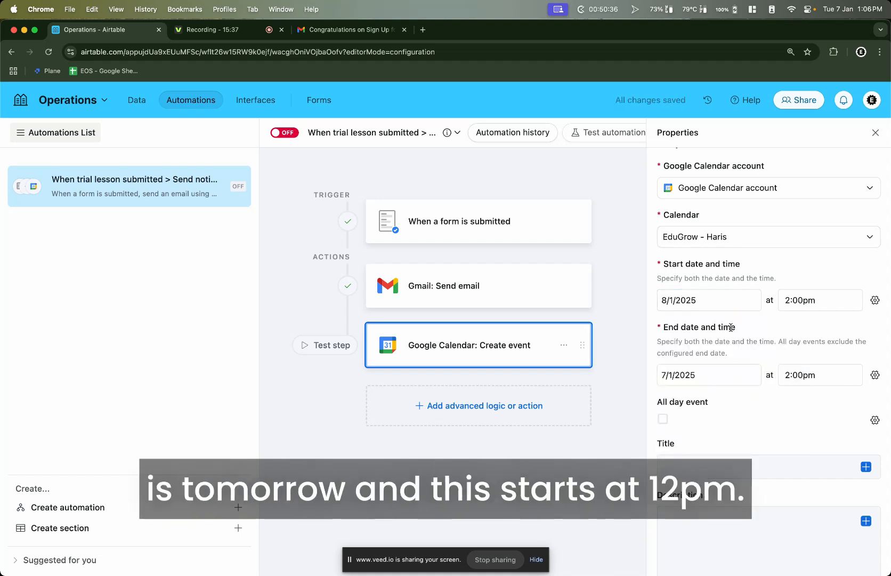
left_click(796, 301)
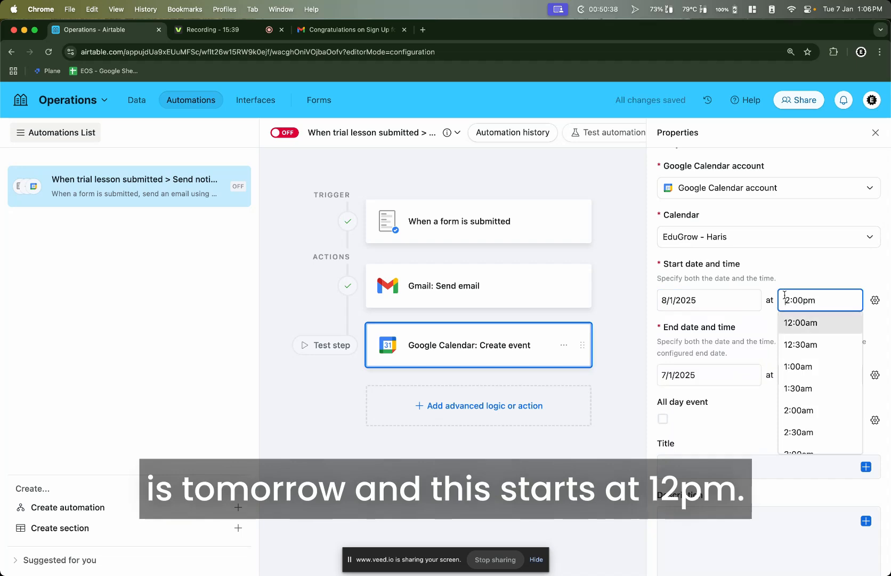
left_click(788, 376)
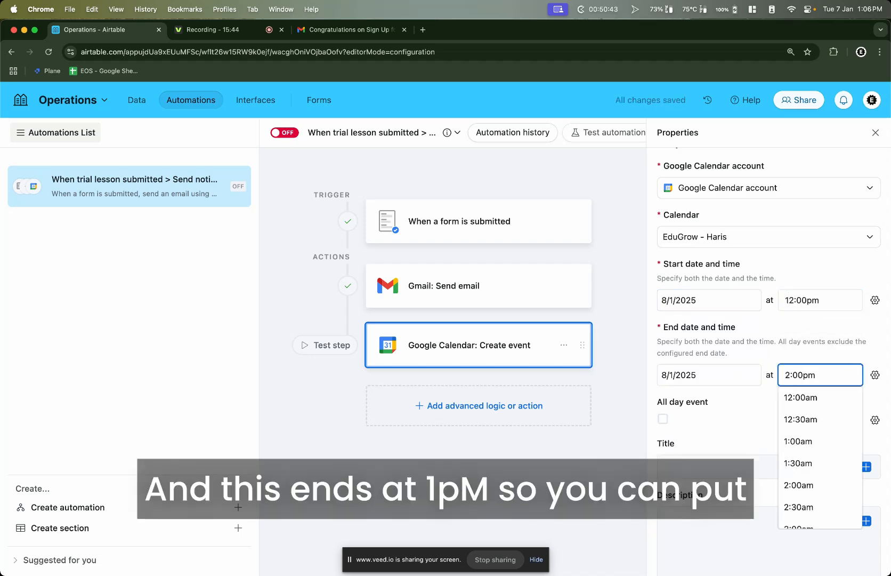
key("BackSpace")
type("1")
left_click(787, 346)
scroll(787, 348, "down", 2)
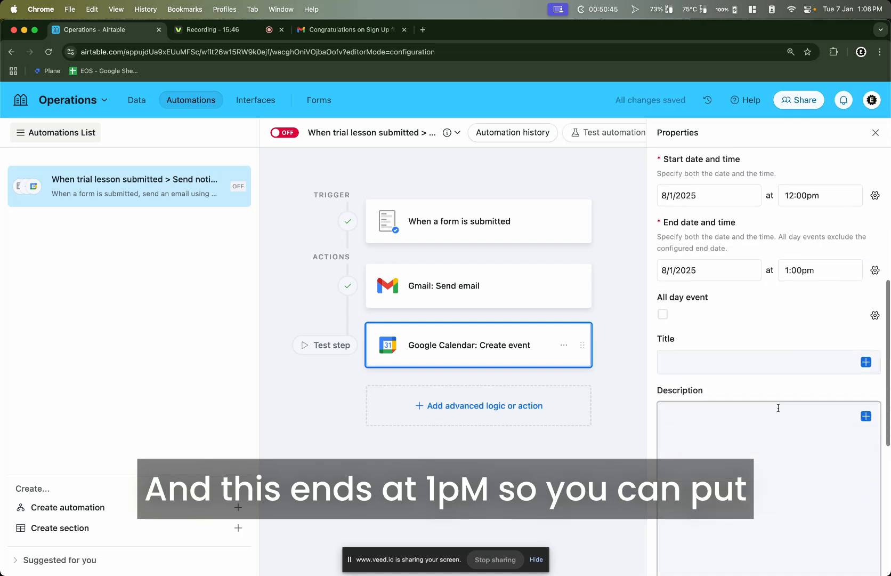
scroll(778, 408, "down", 2)
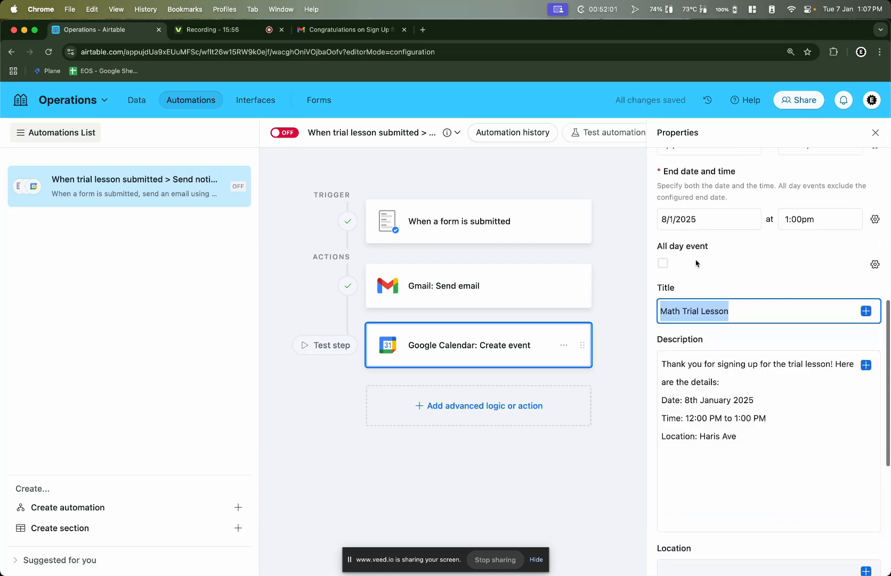
Check the 'Math Trial Lesson' event title and its description text
left_click_drag(729, 311, 696, 315)
triple_click(702, 312)
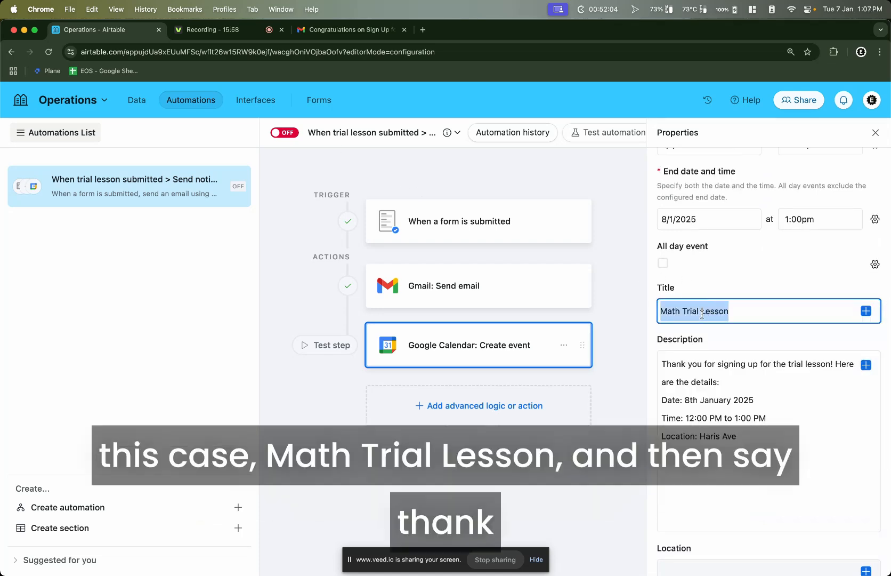
left_click_drag(657, 373, 774, 429)
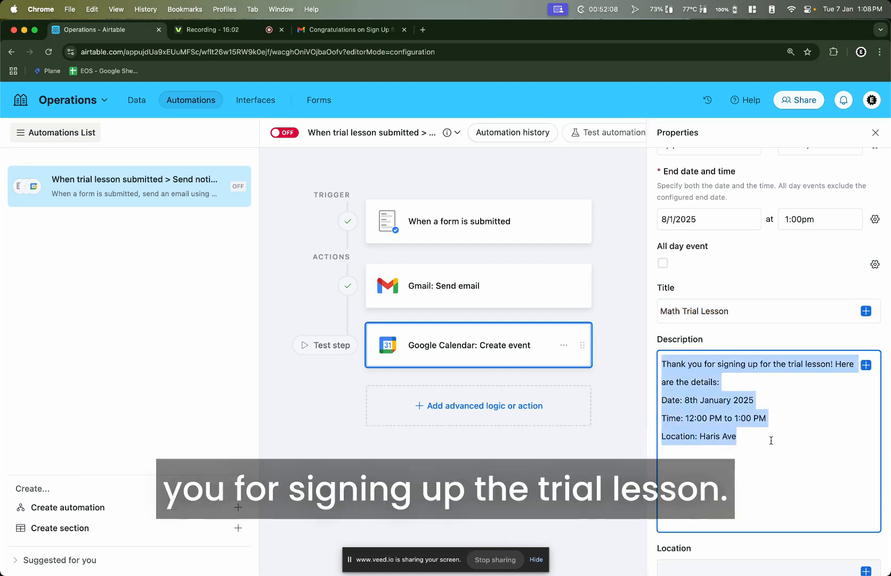
left_click(741, 415)
scroll(678, 399, "down", 5)
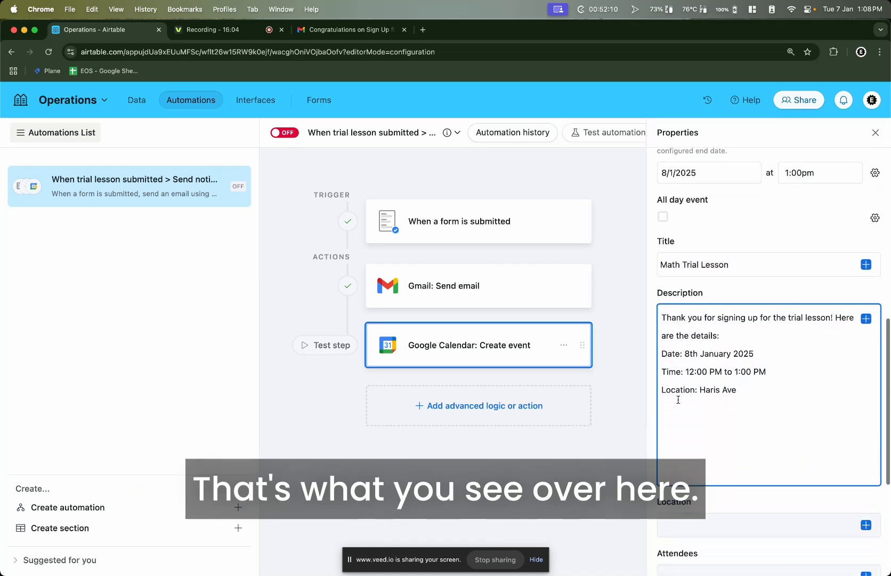
scroll(678, 399, "down", 3)
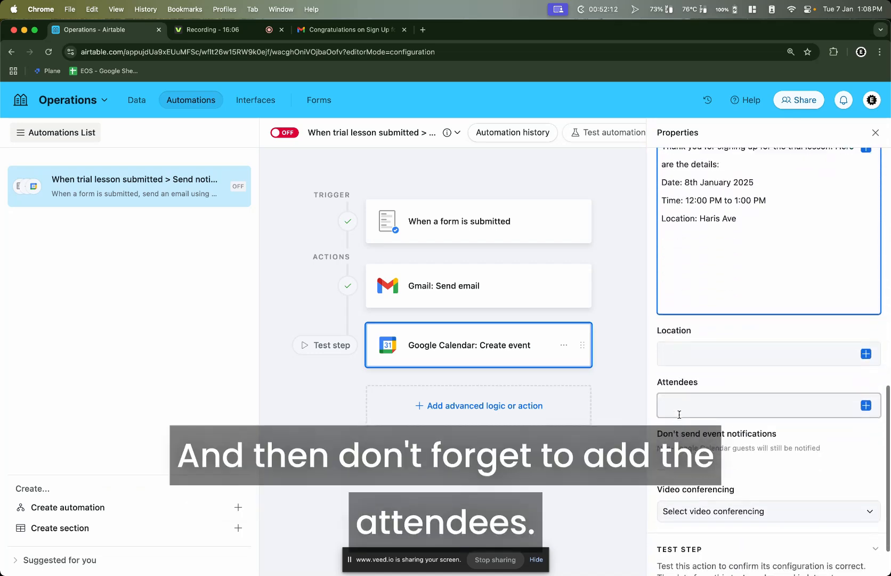
Add the form's Email field as an attendee and run the Create event test
left_click(703, 380)
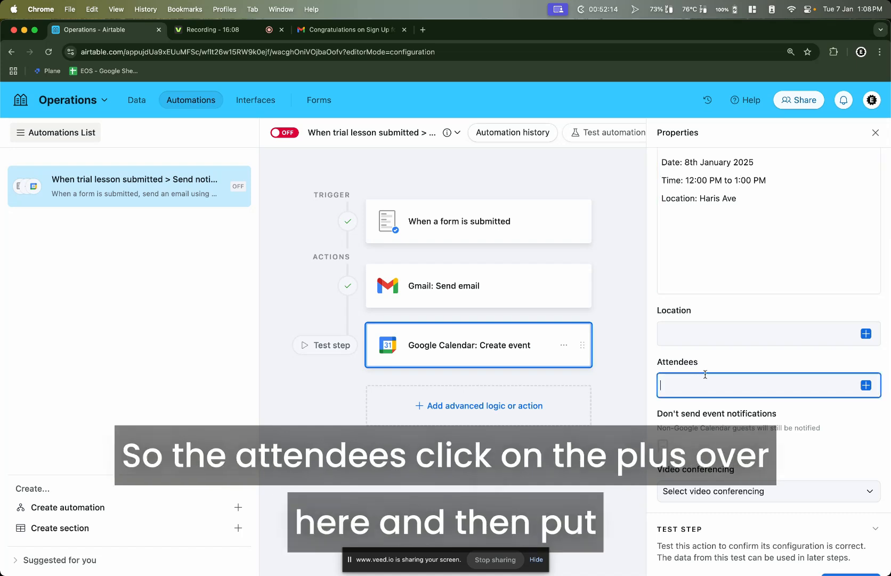
left_click(866, 386)
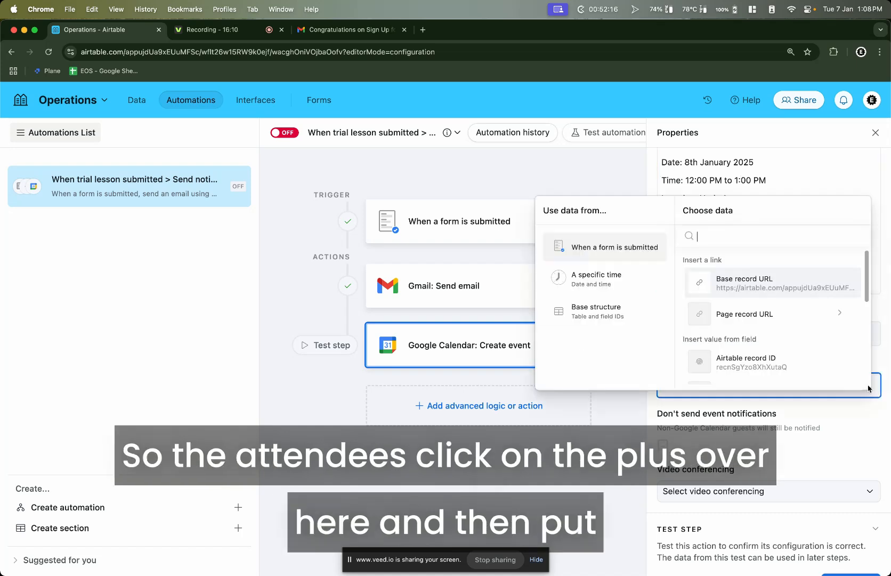
scroll(717, 314, "down", 2)
scroll(768, 331, "down", 1)
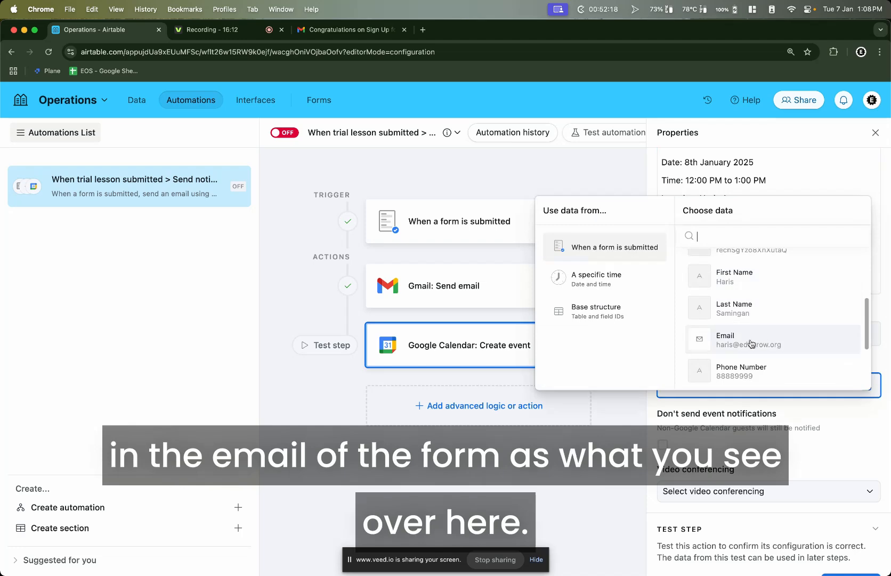
left_click(761, 339)
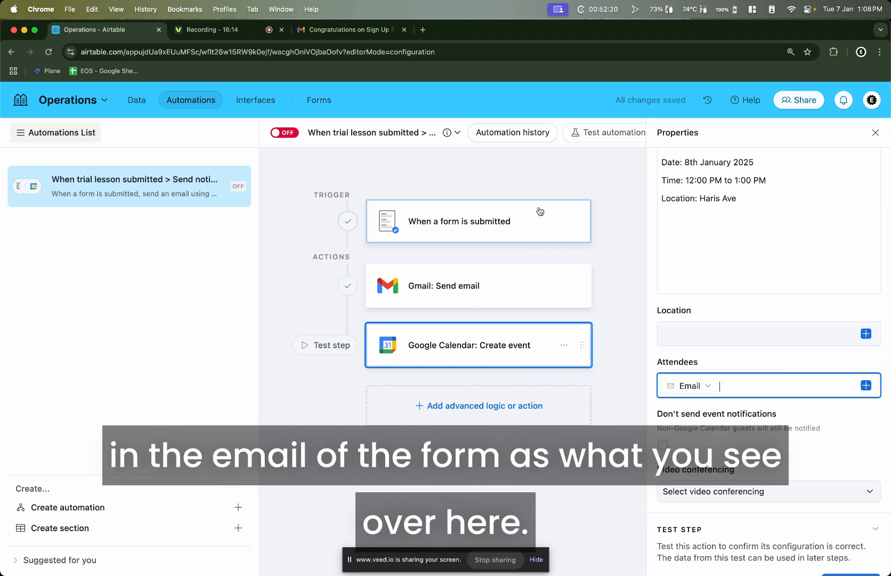
scroll(788, 410, "down", 1)
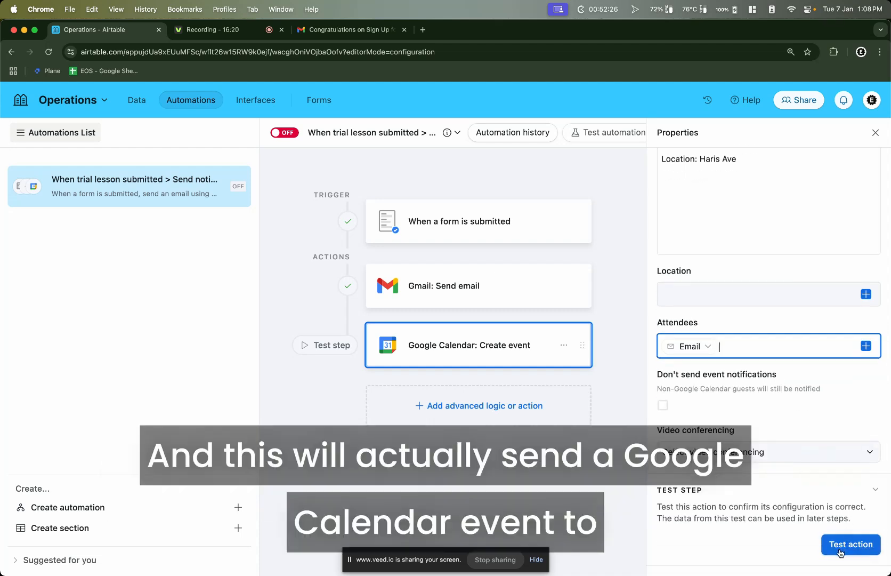
left_click(841, 549)
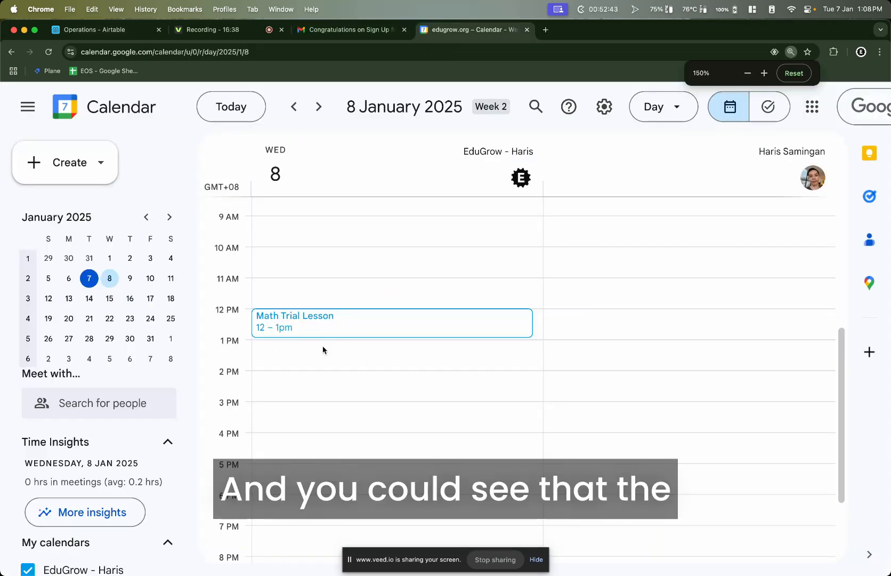
Open the Math Trial Lesson event in Google Calendar and review its description
left_click(298, 324)
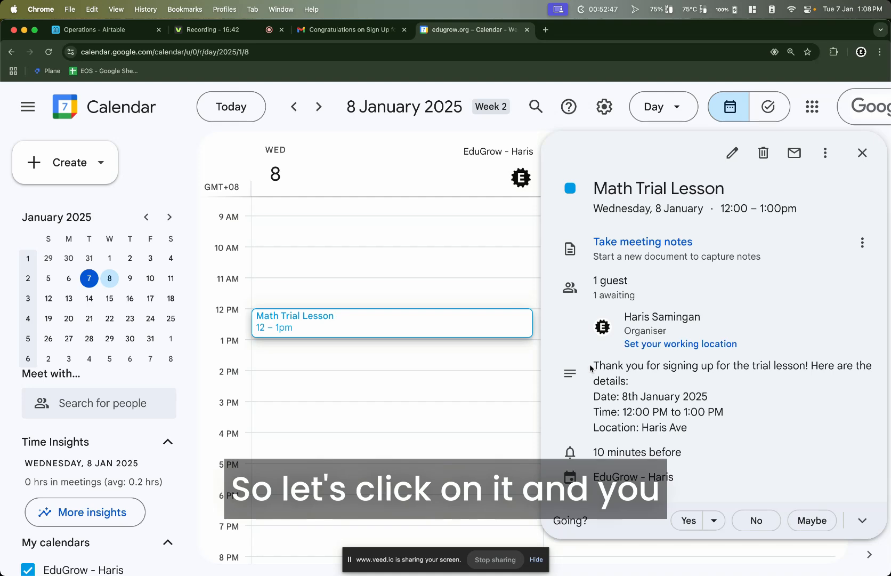
left_click_drag(590, 368, 721, 436)
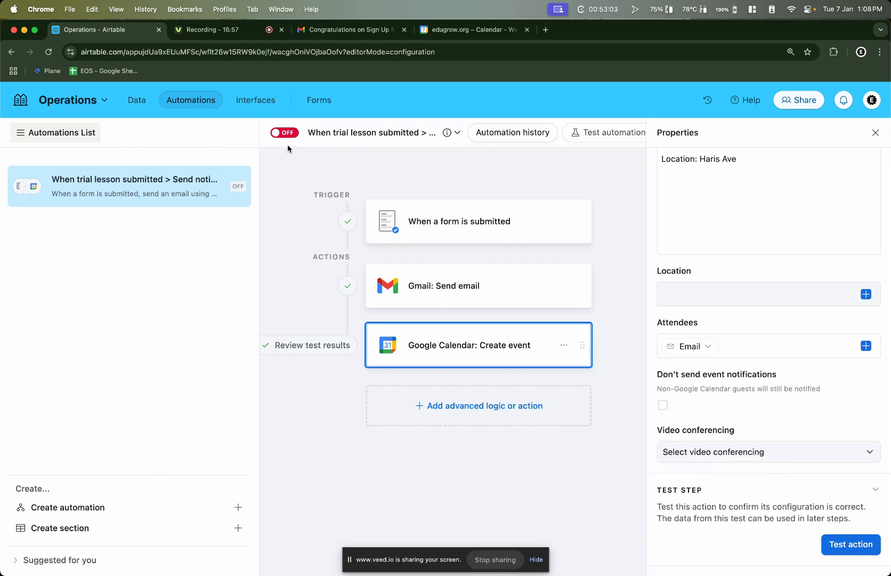
Turn the automation on, then open the Math Trial Lesson form's copied share link in a new tab
left_click(293, 136)
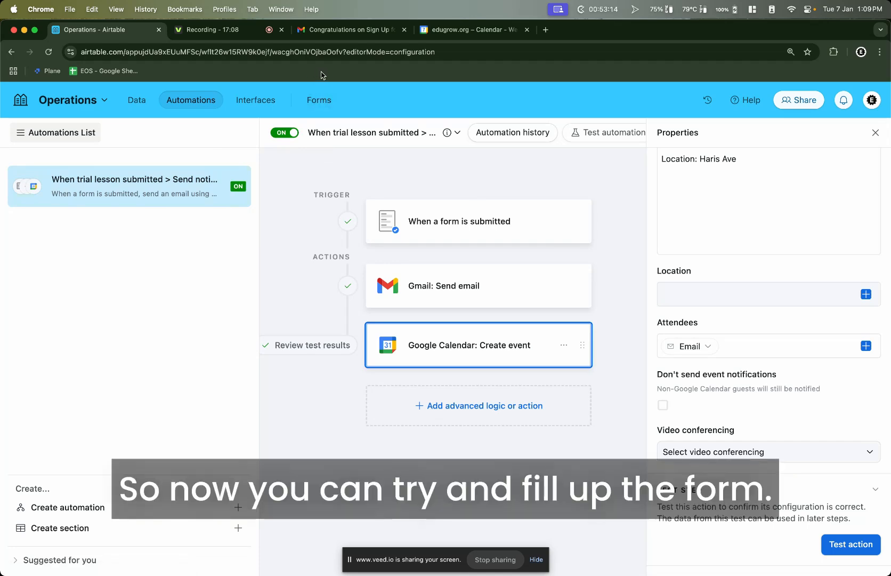
left_click(323, 104)
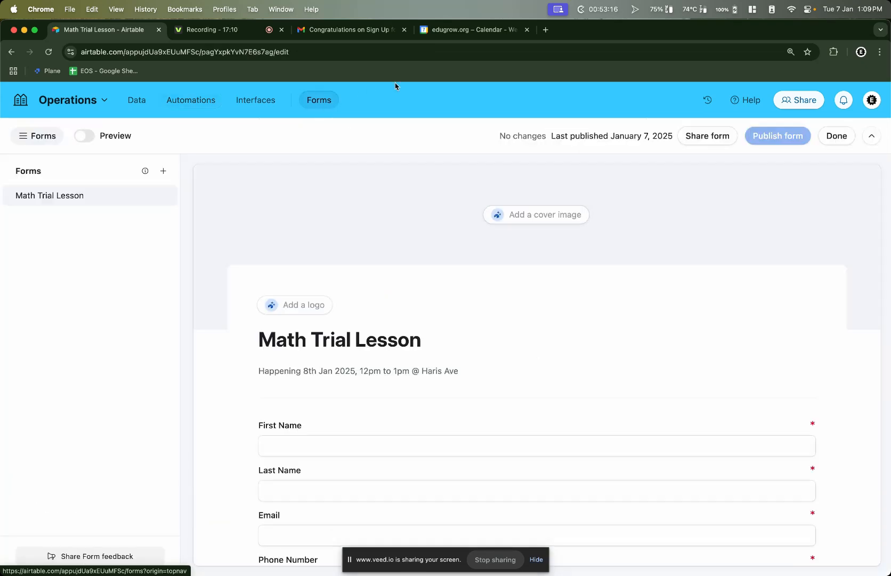
left_click(709, 139)
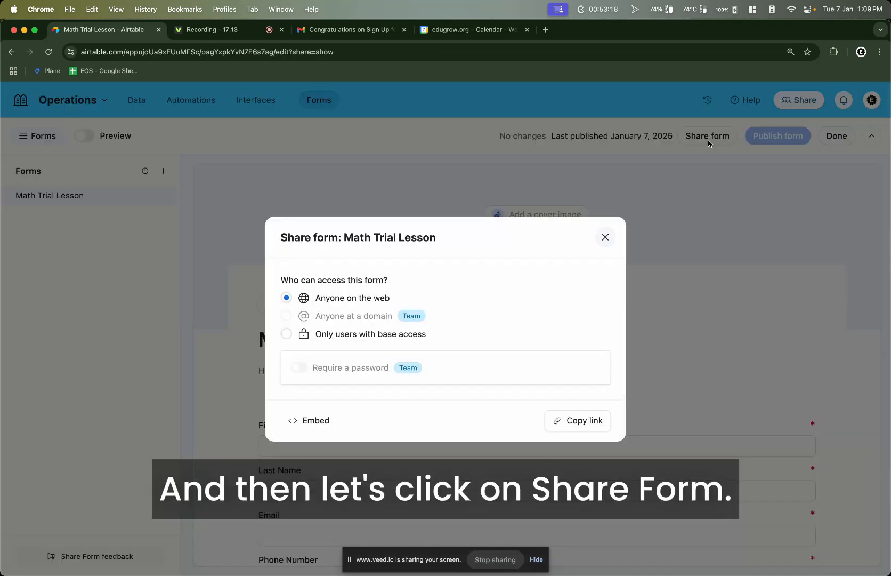
left_click(593, 428)
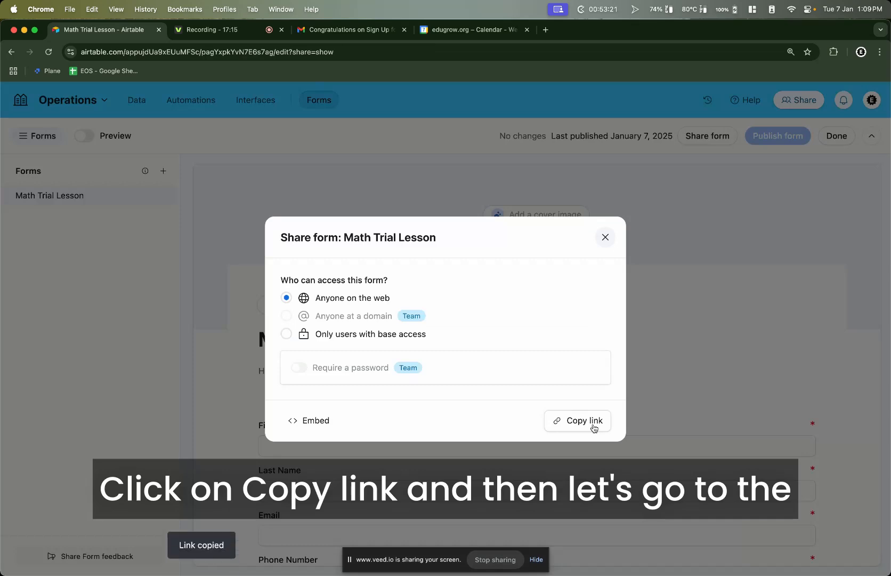
left_click(546, 30)
key("super+v")
key("Return")
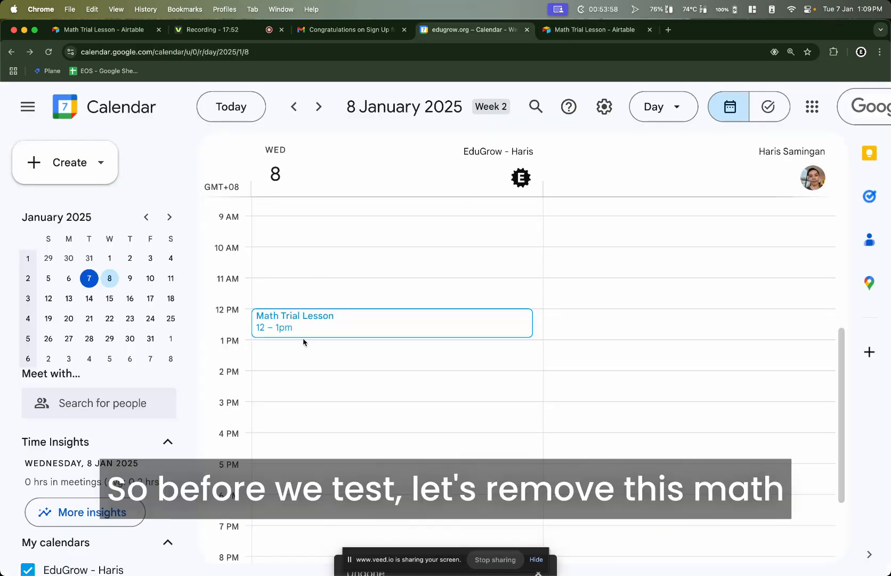
Delete the old Math Trial Lesson calendar event and submit the filled-in form
right_click(309, 323)
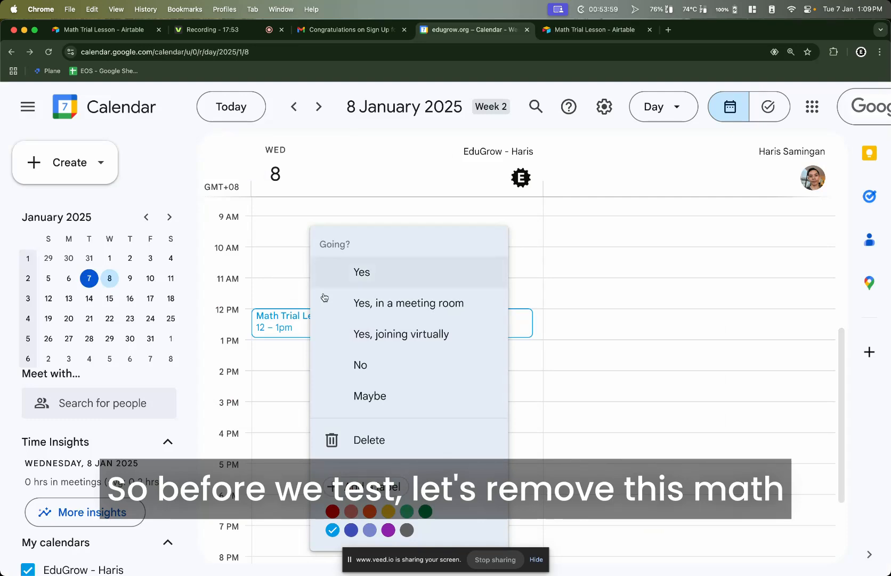
left_click(390, 443)
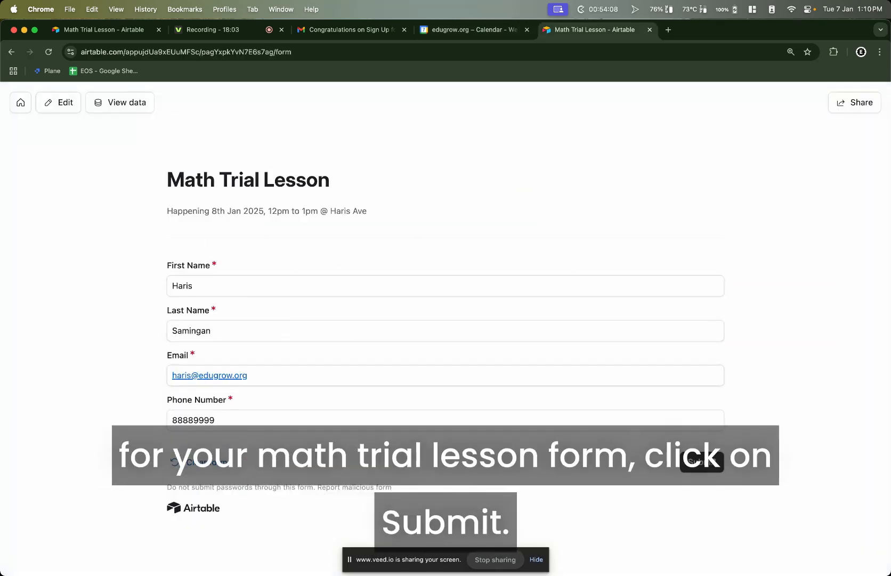
left_click(702, 461)
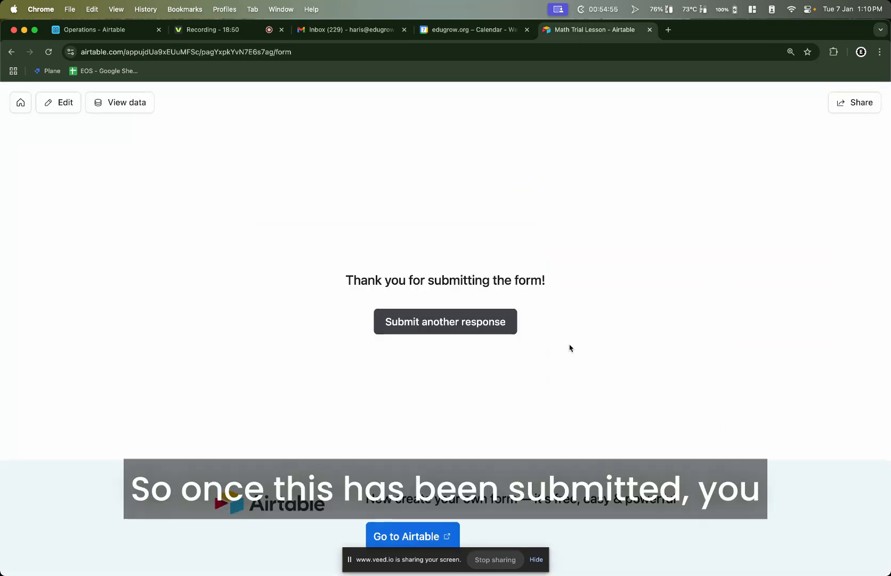
Check the new Math Trial Lesson calendar event and the 'Congratulations on Sign Up' confirmation email
left_click(469, 29)
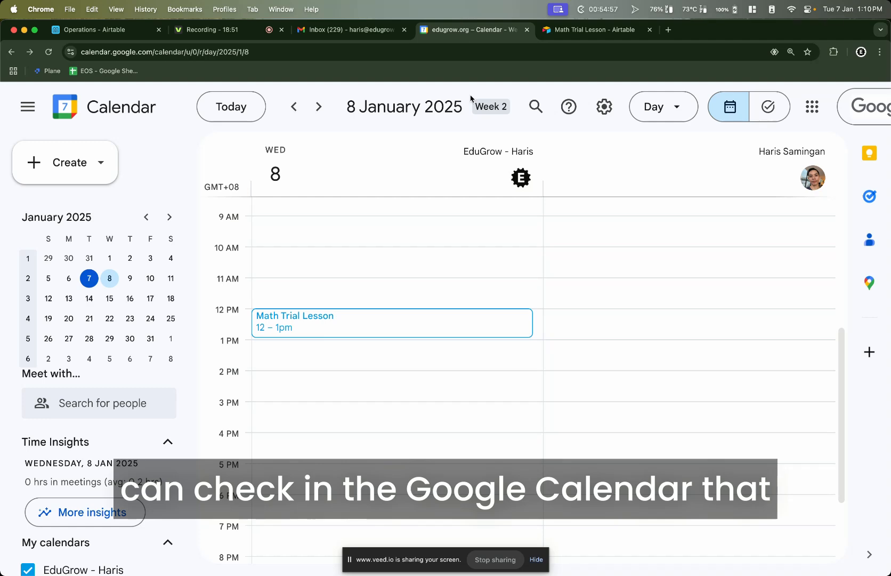
left_click(362, 322)
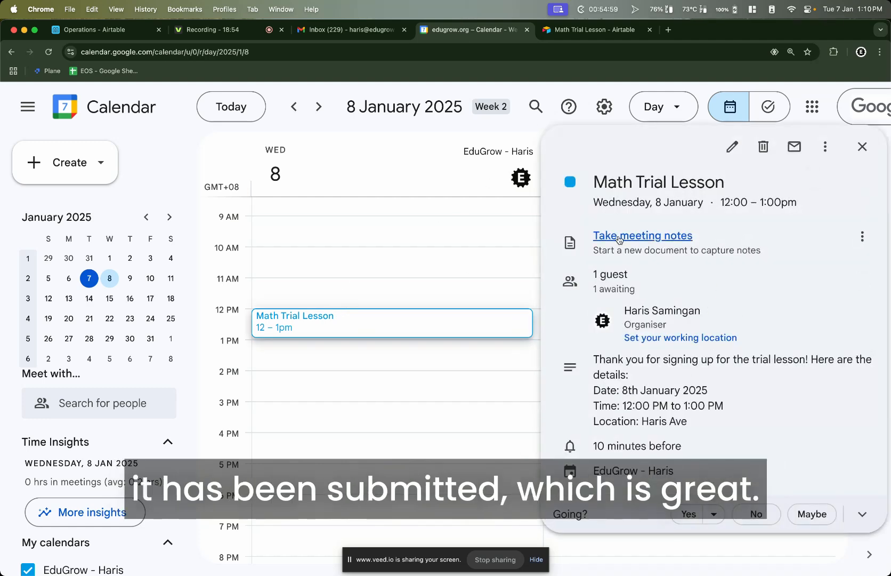
left_click(349, 22)
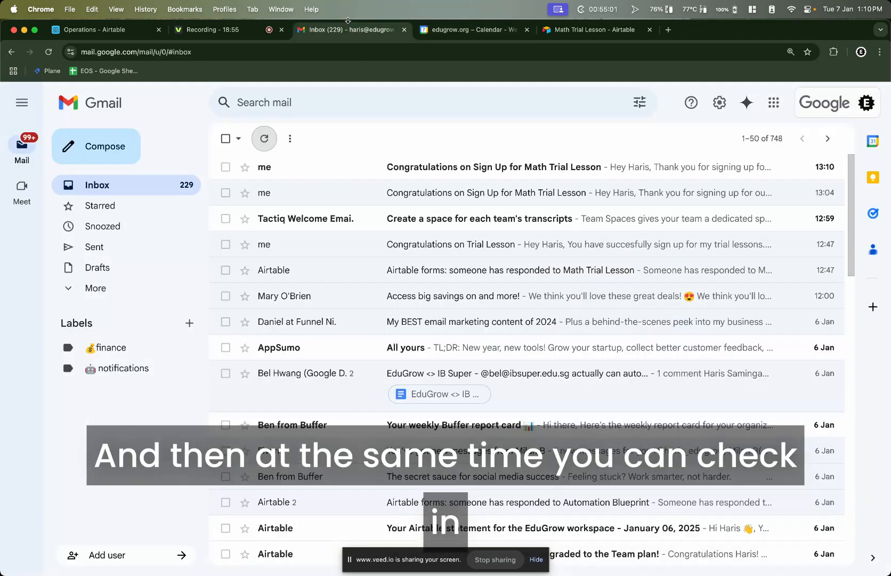
left_click(364, 168)
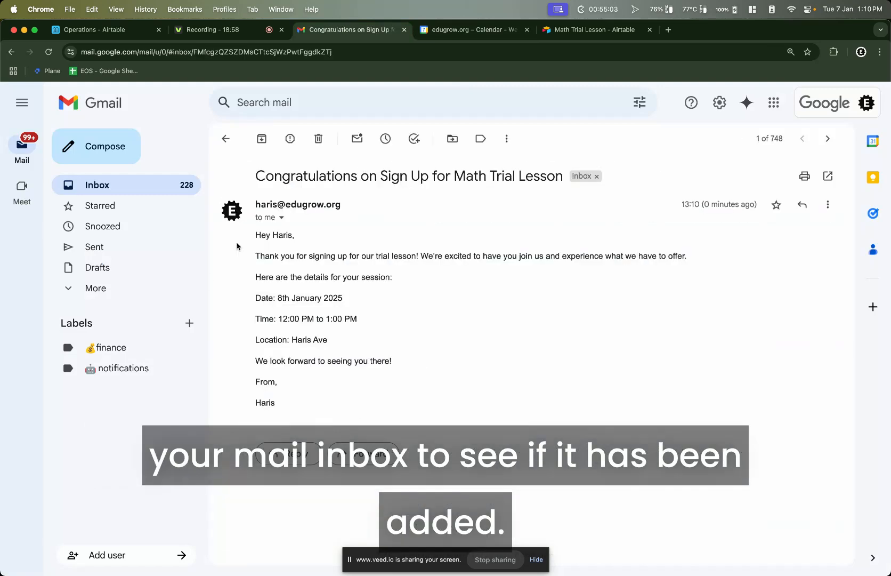
left_click_drag(251, 237, 301, 401)
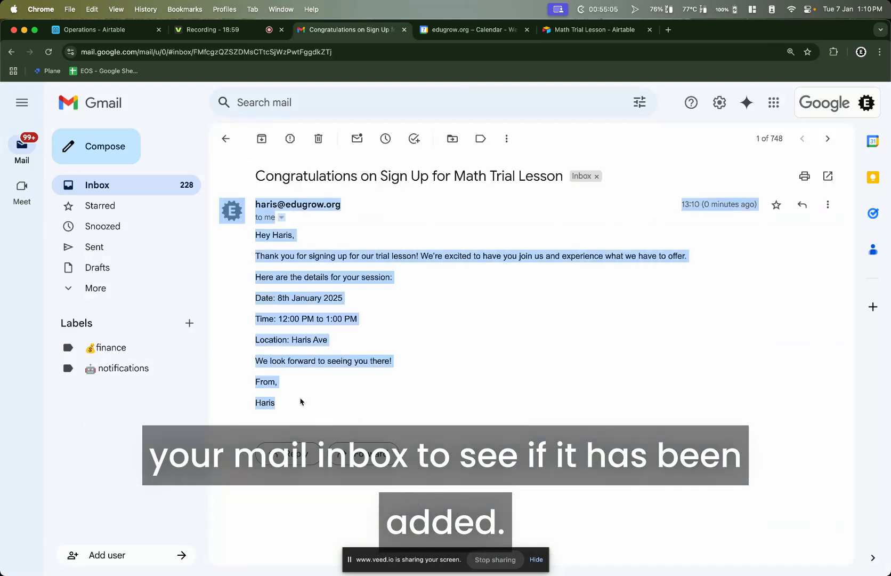
left_click(497, 362)
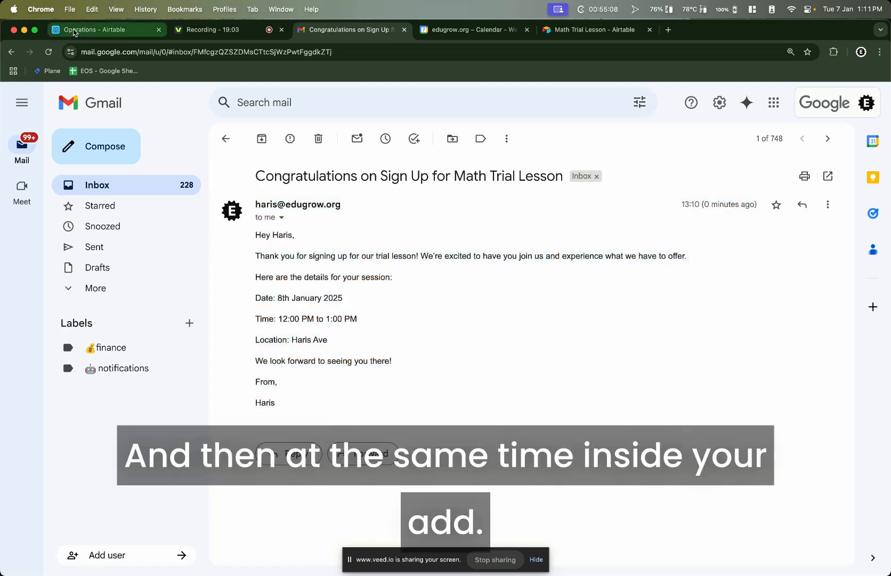
left_click(75, 30)
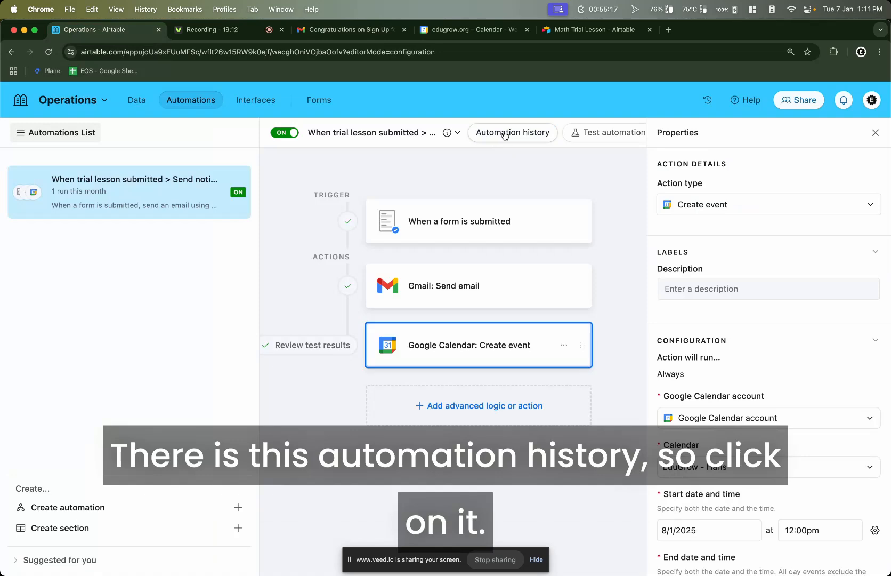
Open Automation history and expand the latest 'Ran successfully' run to see each step
left_click(505, 136)
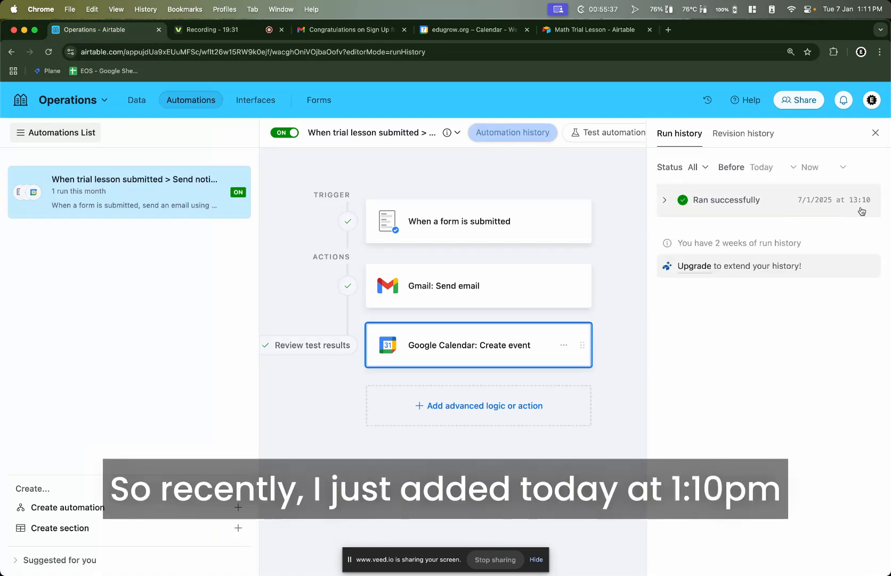
left_click(670, 202)
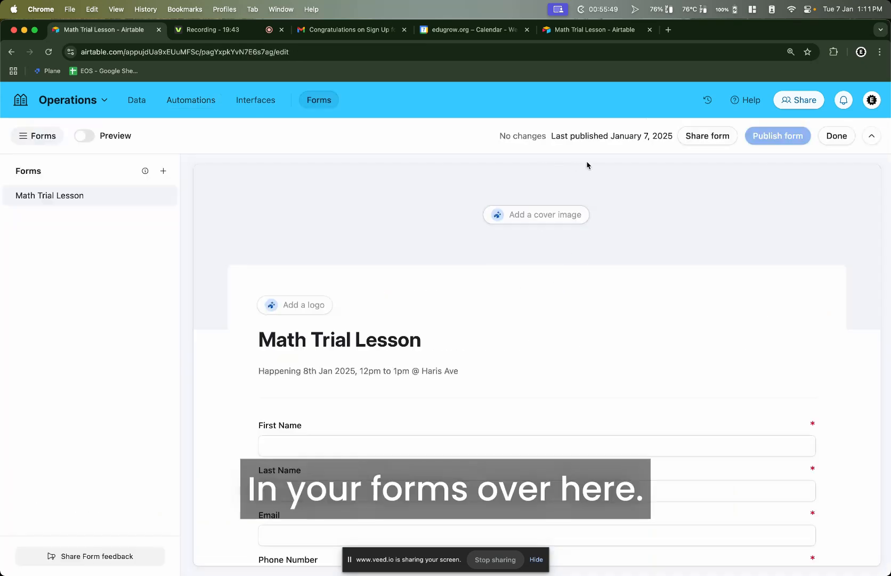
Paste a new thank-you message telling respondents to check their email and Google calendar invite
scroll(717, 288, "down", 3)
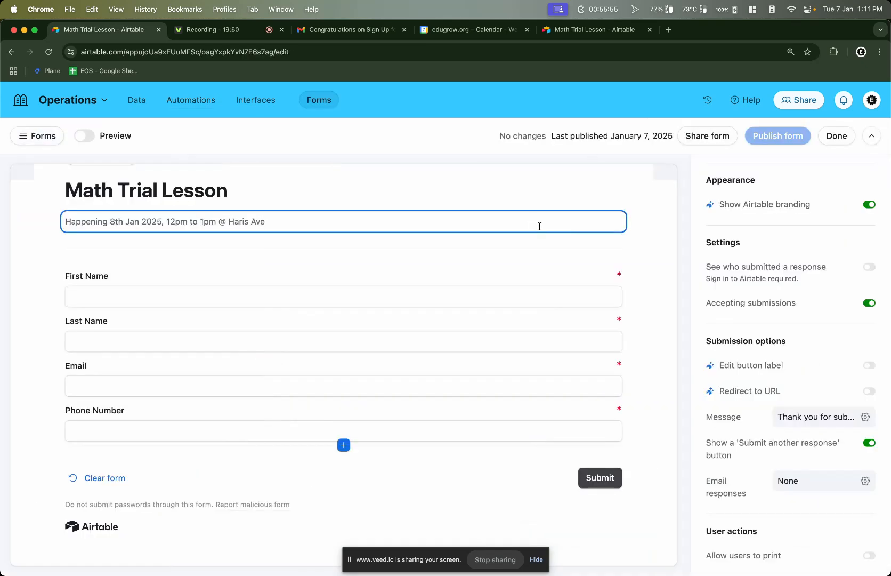
left_click(522, 203)
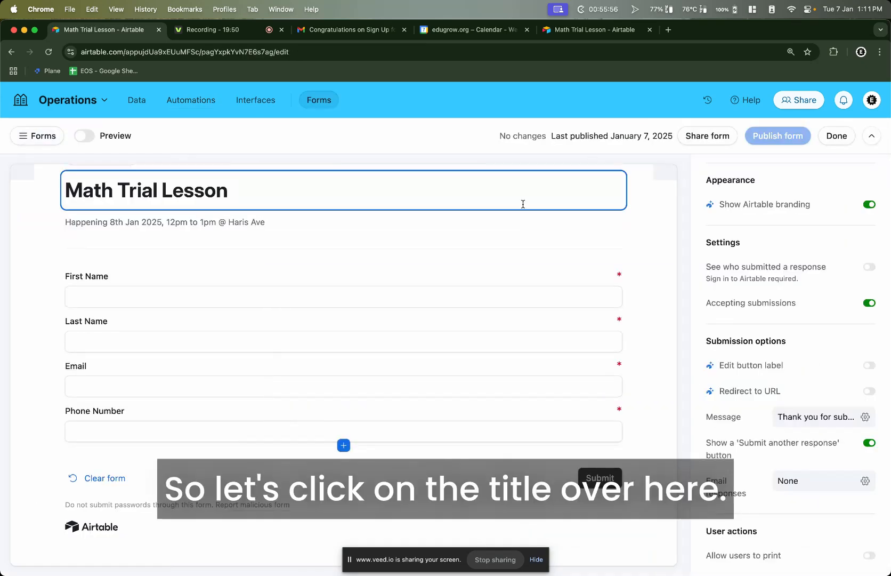
left_click(528, 230)
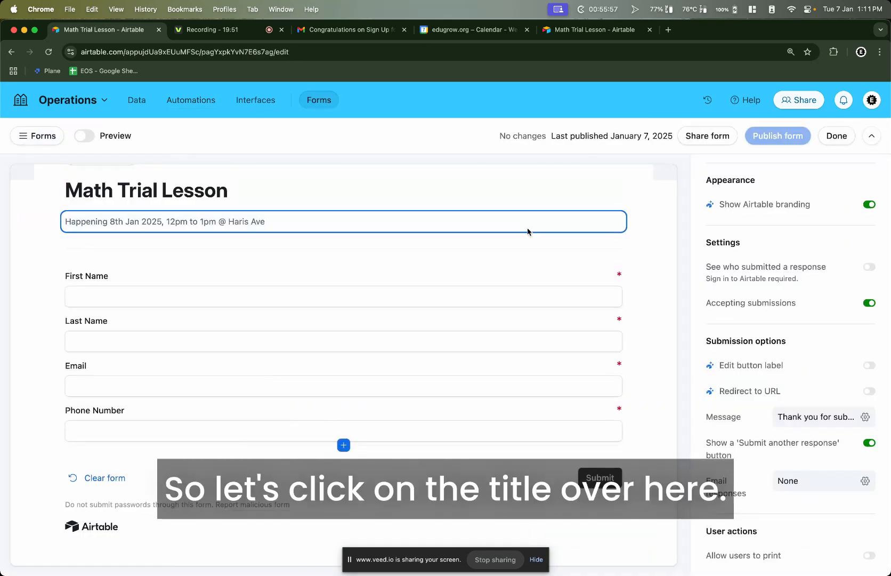
left_click(797, 417)
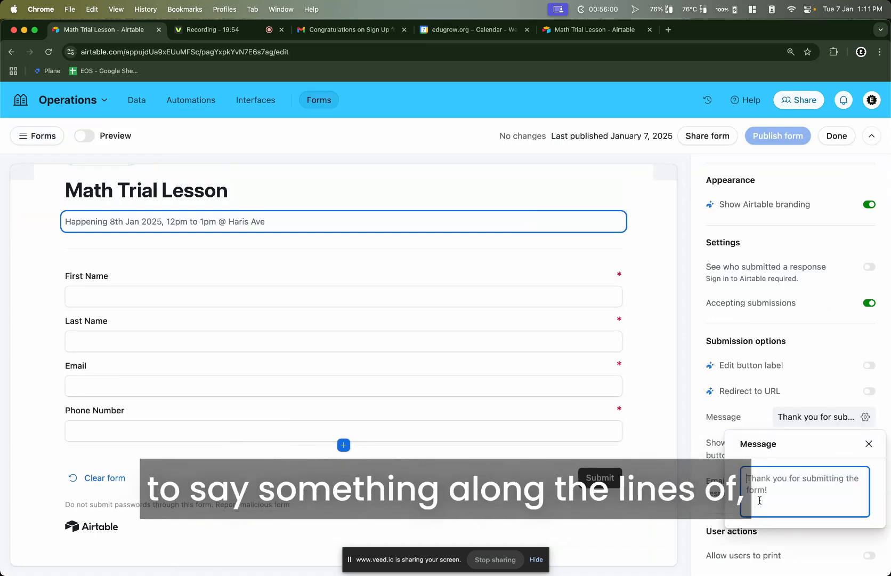
key("super+v")
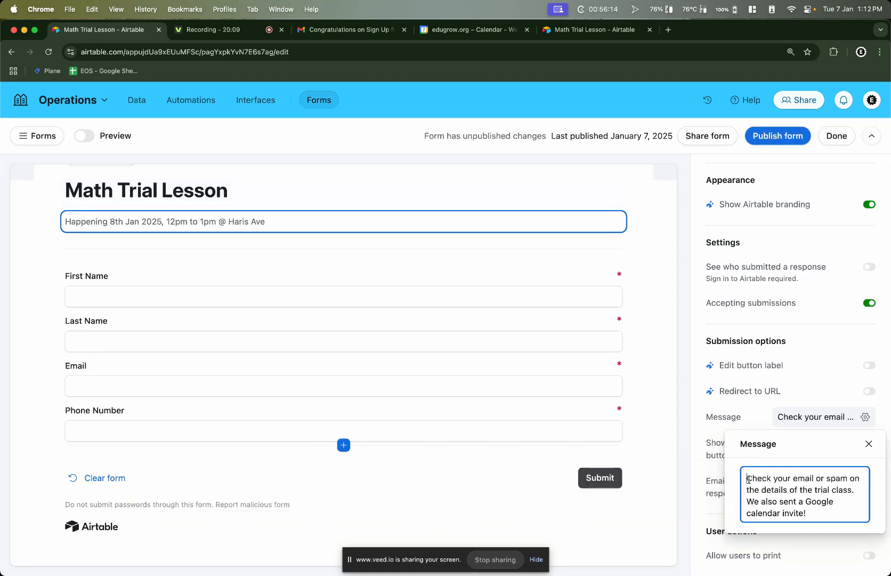
left_click_drag(747, 478, 852, 488)
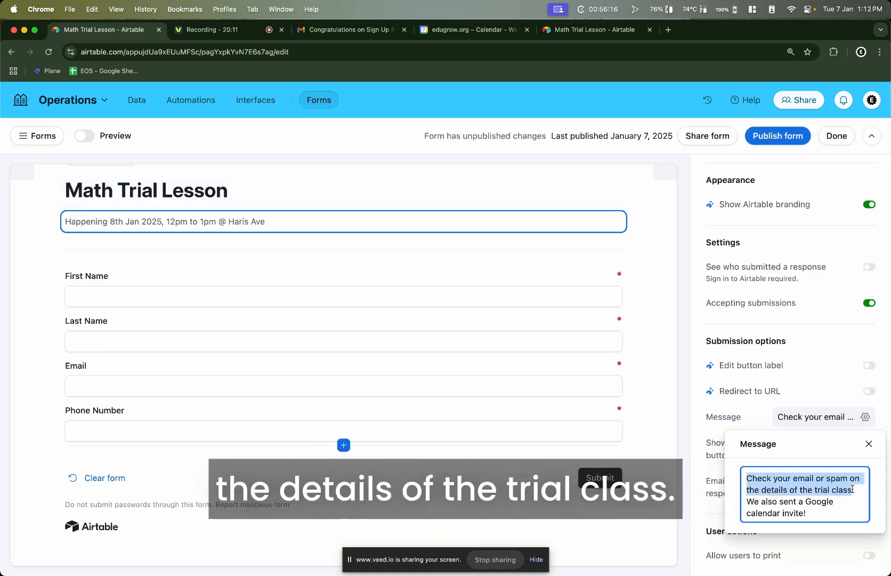
left_click_drag(747, 501, 819, 513)
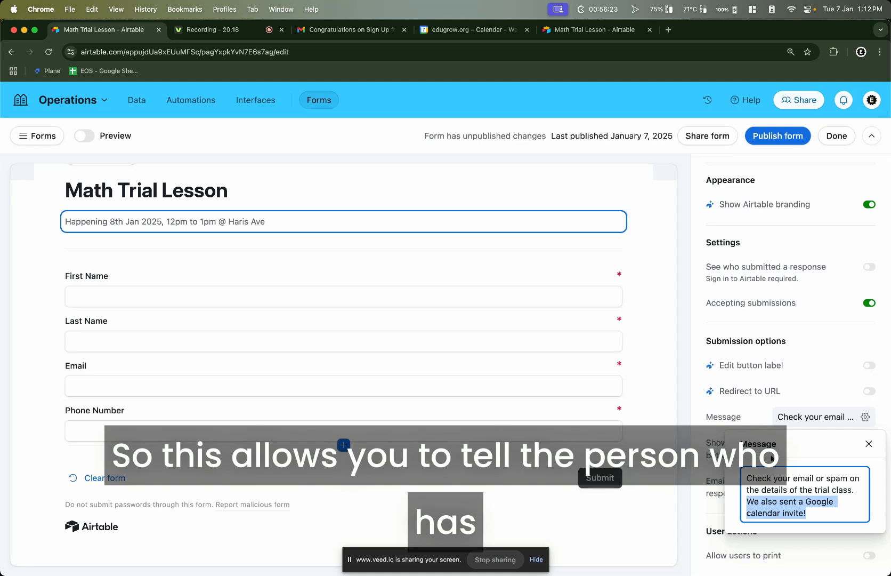
left_click_drag(747, 478, 848, 490)
left_click_drag(752, 506, 815, 512)
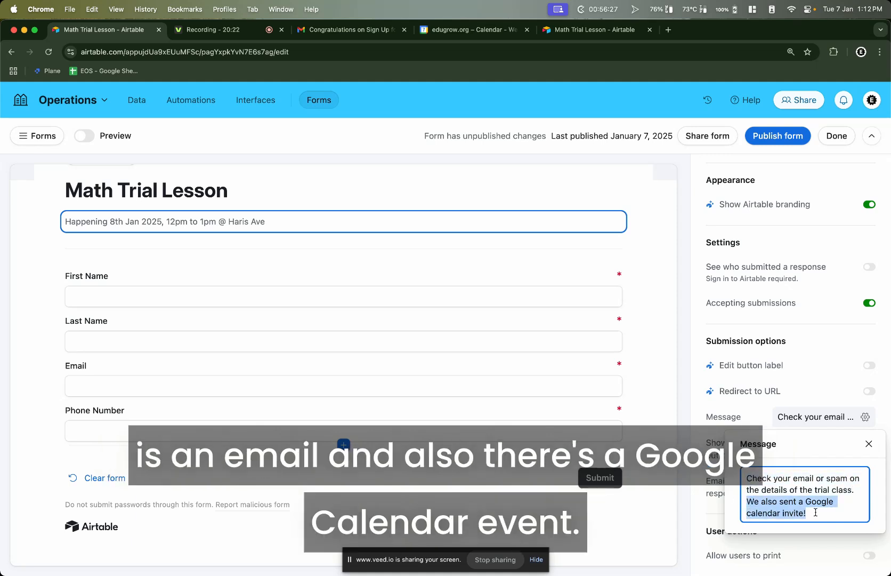
Save the message and turn on email response notifications for one collaborator
left_click(745, 416)
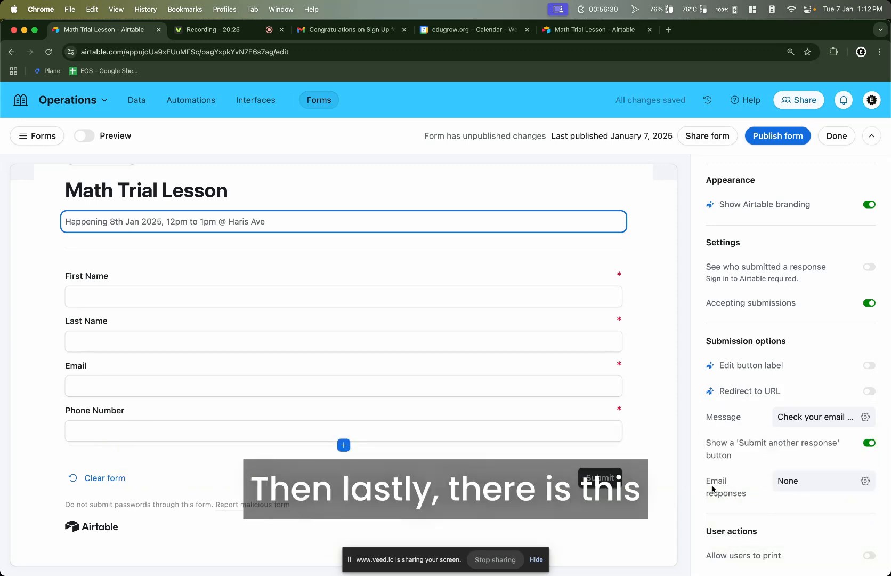
left_click(791, 481)
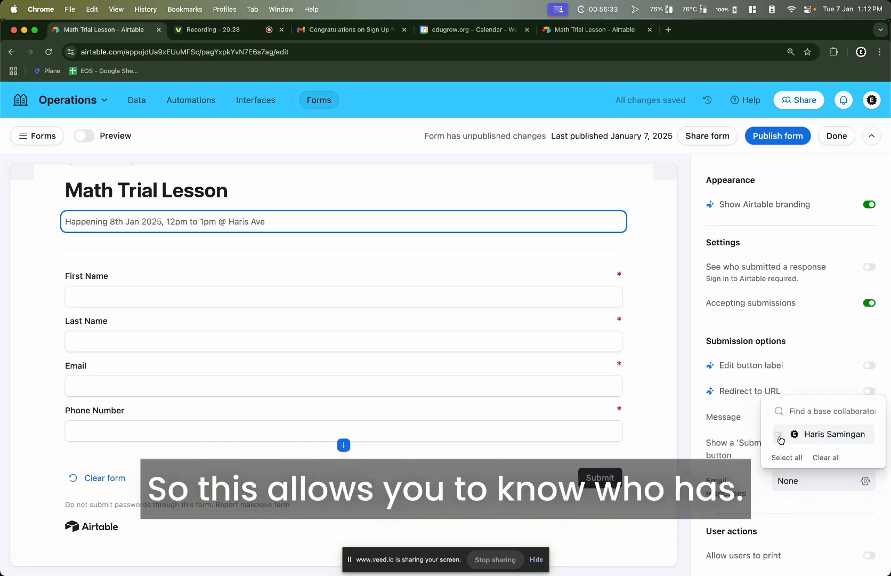
left_click(799, 434)
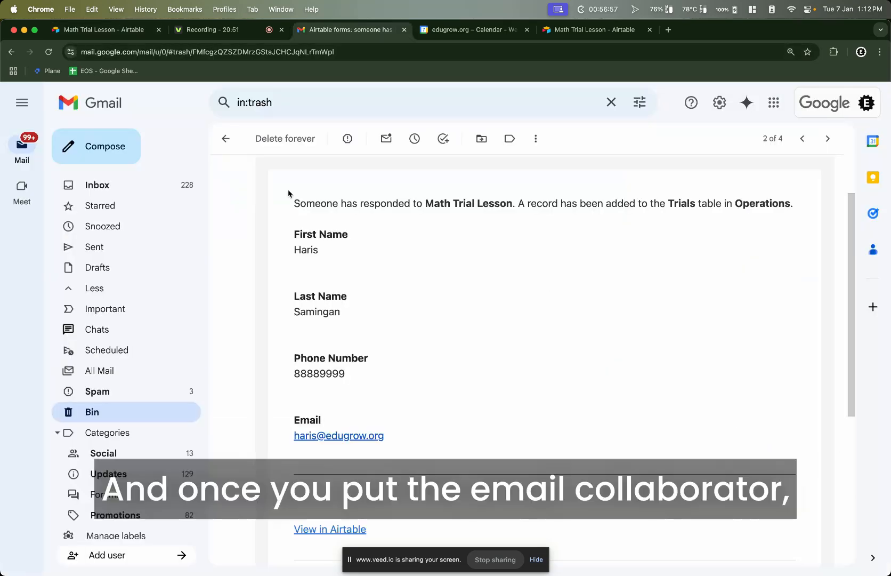
Highlight the submitted First Name, Phone Number and Email in the Airtable response notification
left_click_drag(289, 194, 506, 444)
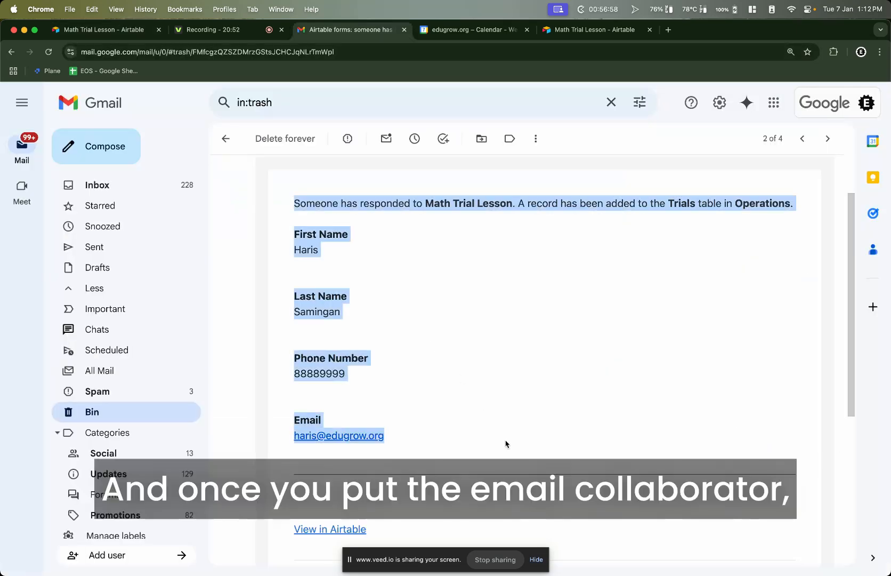
left_click(500, 318)
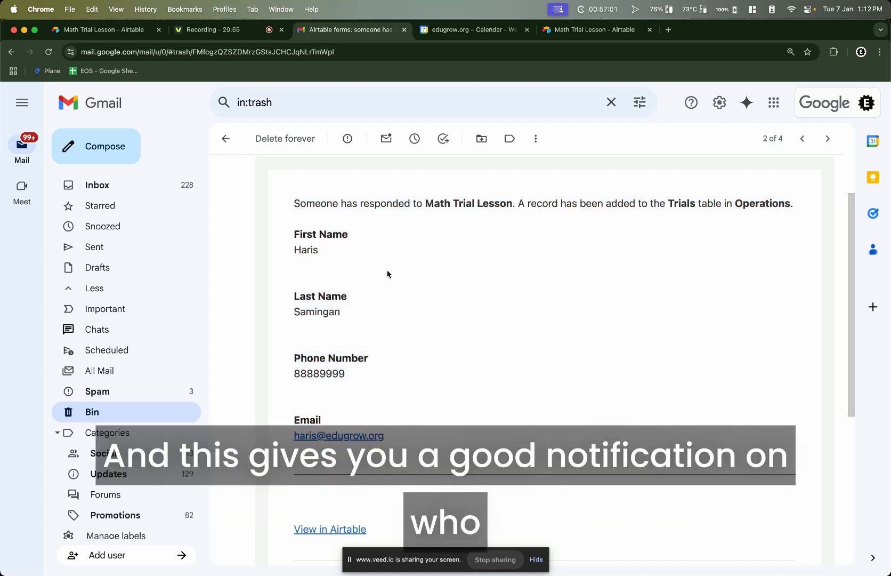
left_click_drag(286, 237, 360, 288)
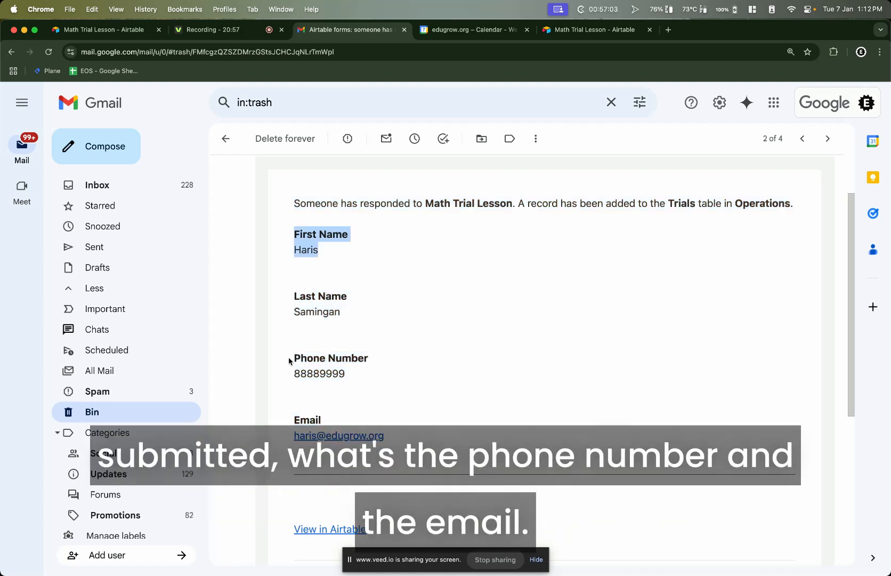
left_click_drag(289, 360, 378, 385)
left_click_drag(276, 421, 387, 419)
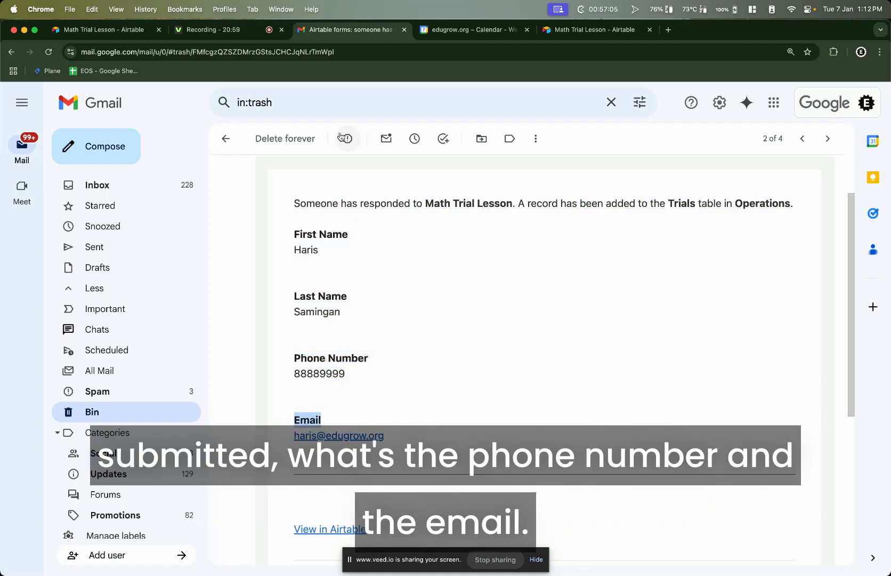